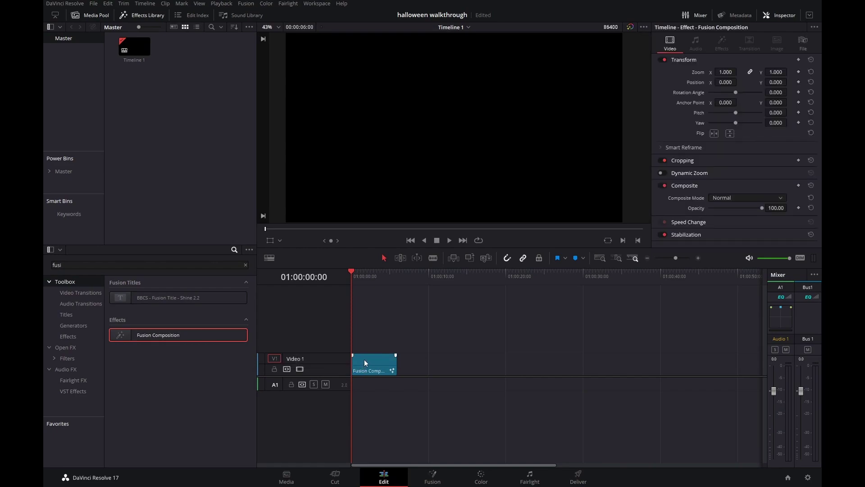
Set the Fusion Composition clip's duration to 400 frames.
key(ctrl+d)
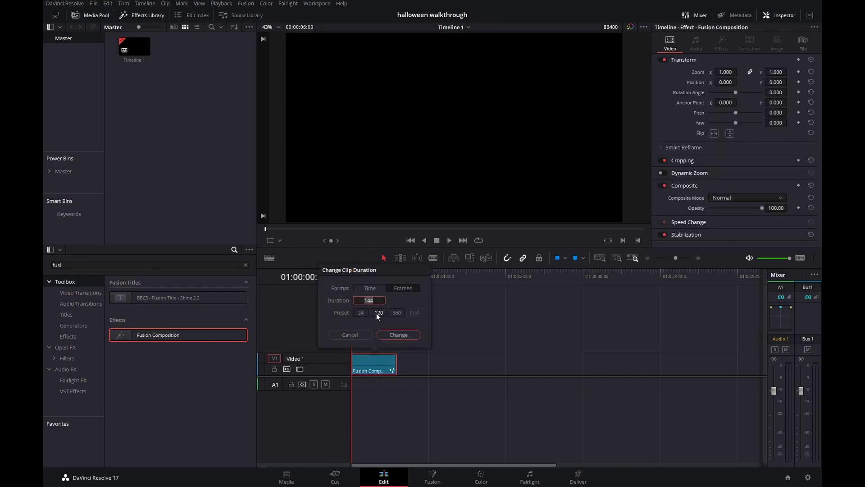
text(400)
key(Return)
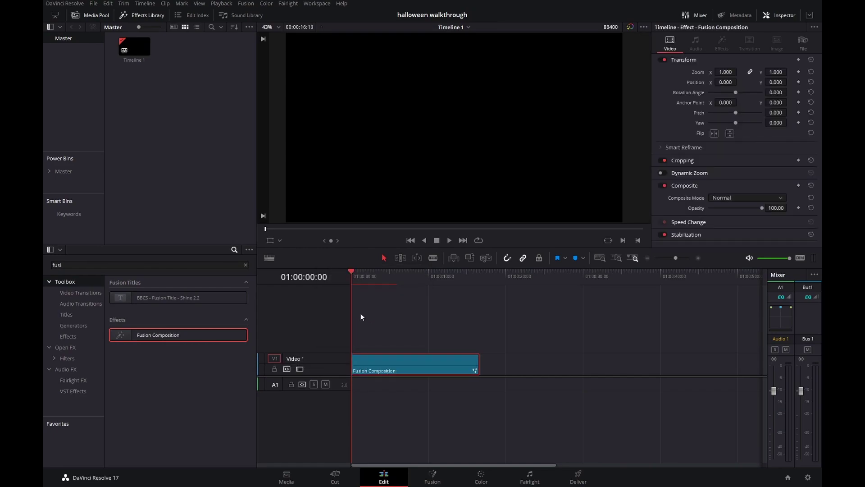
Open the clip in the Fusion page and import the composition file halloween title template.comp.
click(432, 476)
click(92, 4)
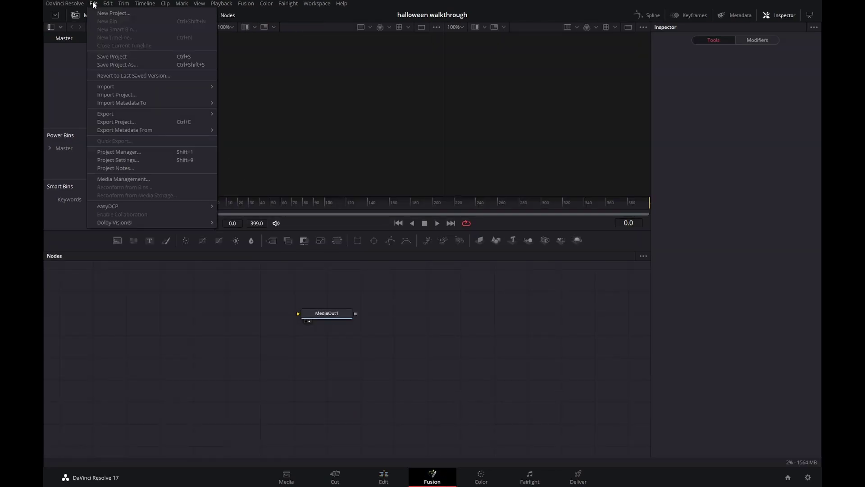
mouse_move(157, 87)
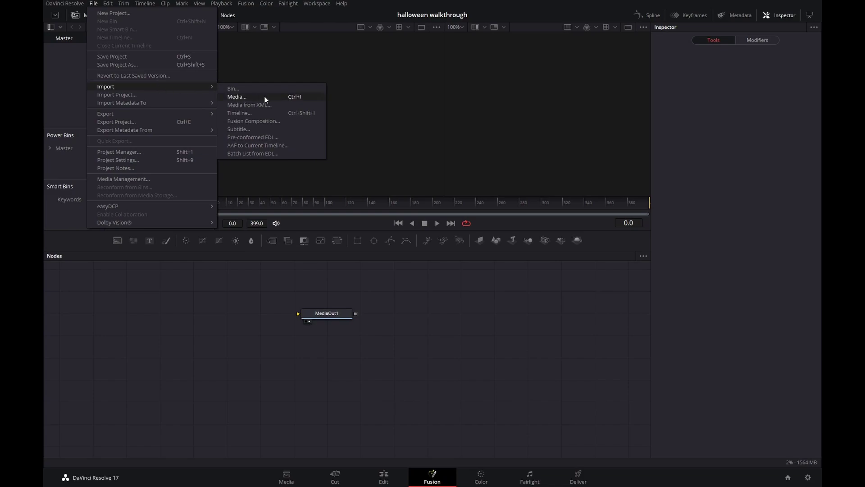
click(272, 121)
click(263, 81)
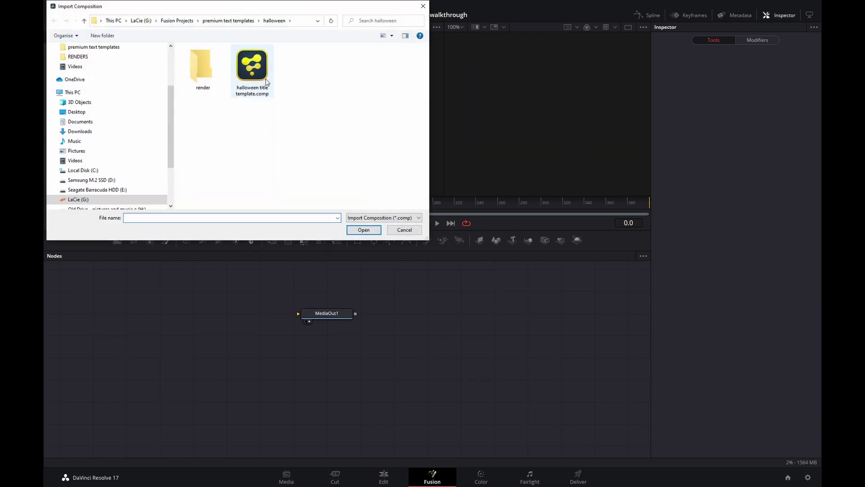
click(369, 231)
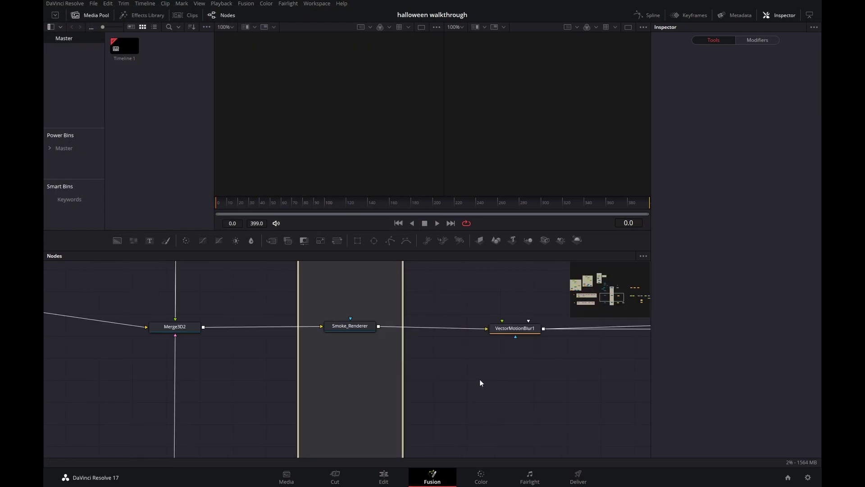
scroll(480, 380, down, 5)
drag(499, 353, 355, 358)
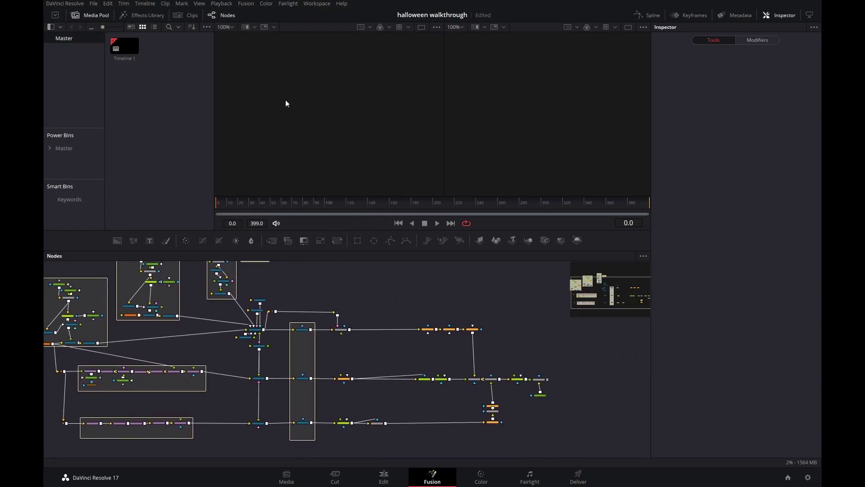
Save the project as a new copy named "halloween walkthrough copy".
click(94, 3)
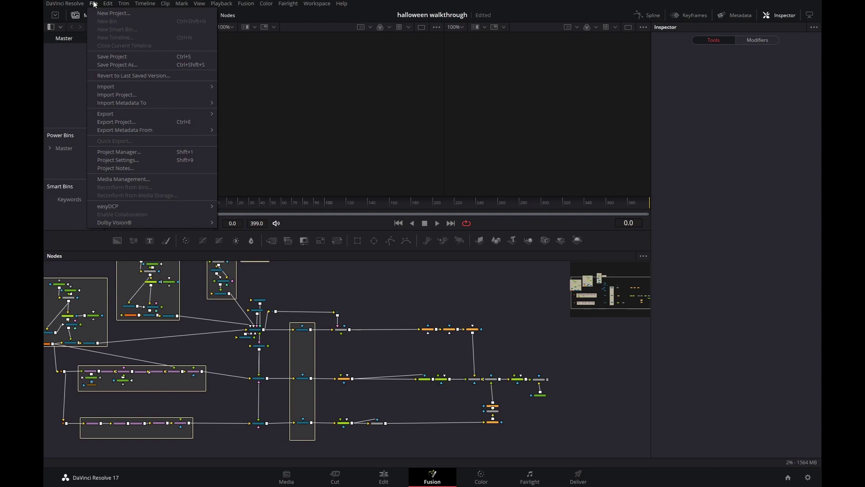
click(126, 64)
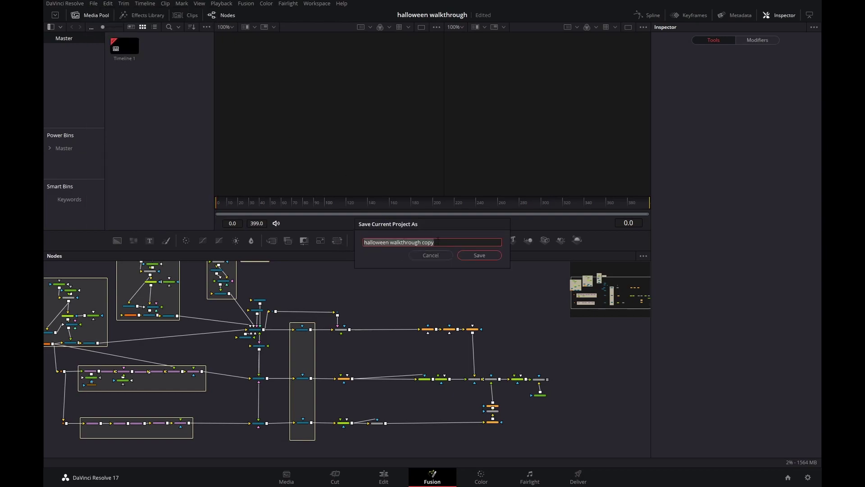
click(475, 255)
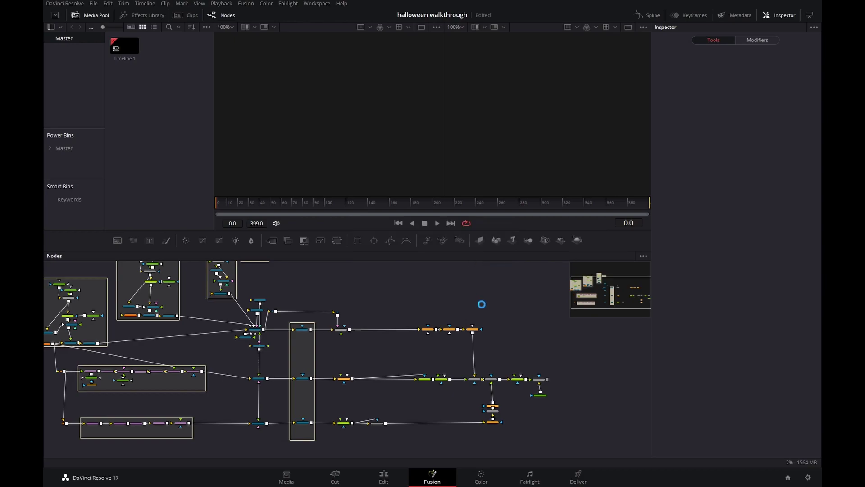
Add a Saver node after Merge3 and move it farther along from the Merge3 node.
scroll(396, 333, up, 10)
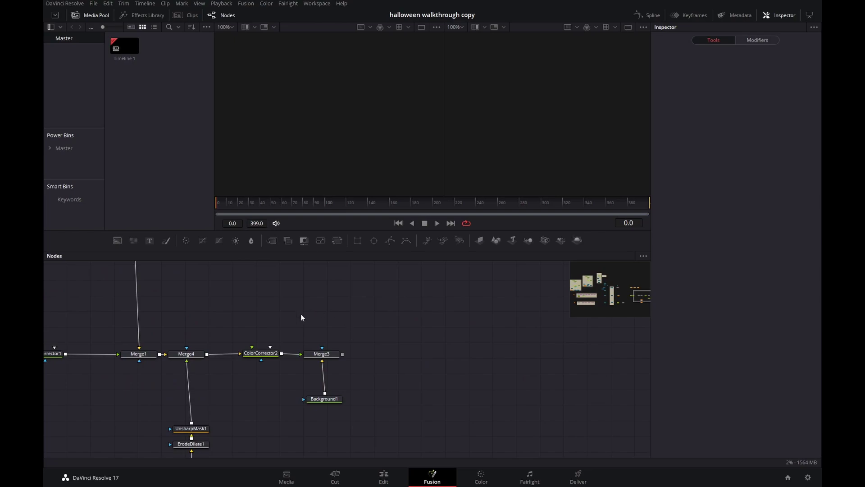
click(335, 356)
key(shift+space)
text(save)
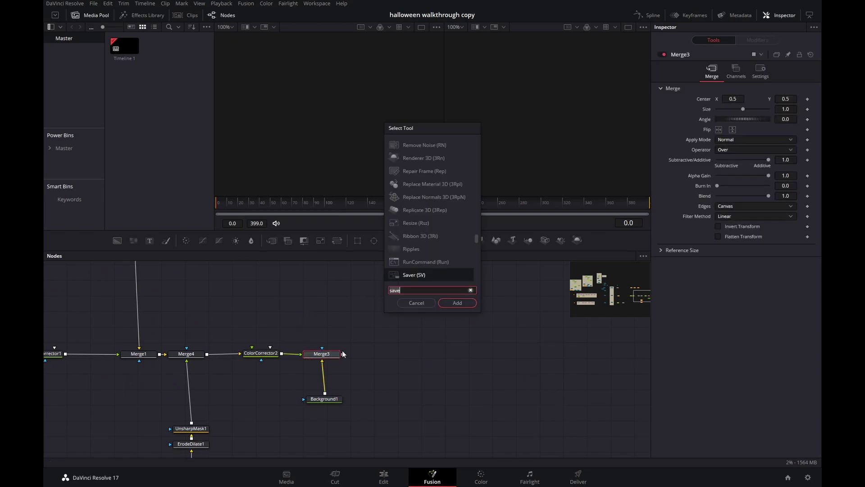
key(Return)
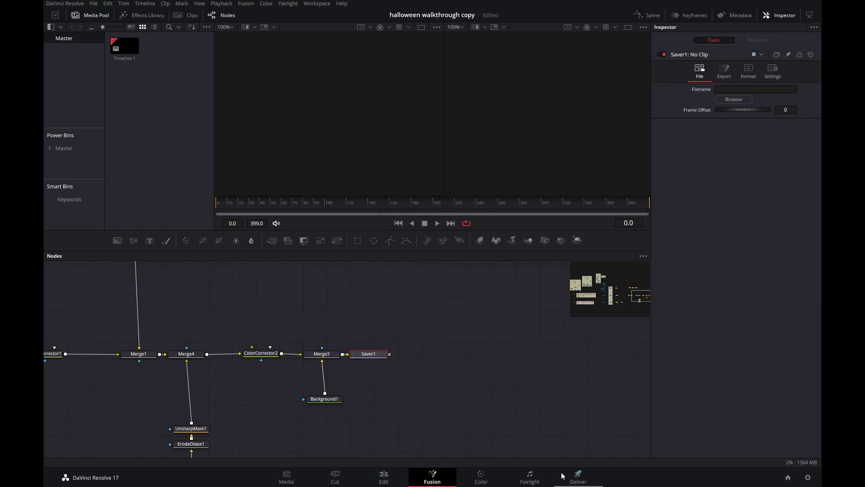
drag(368, 354, 415, 356)
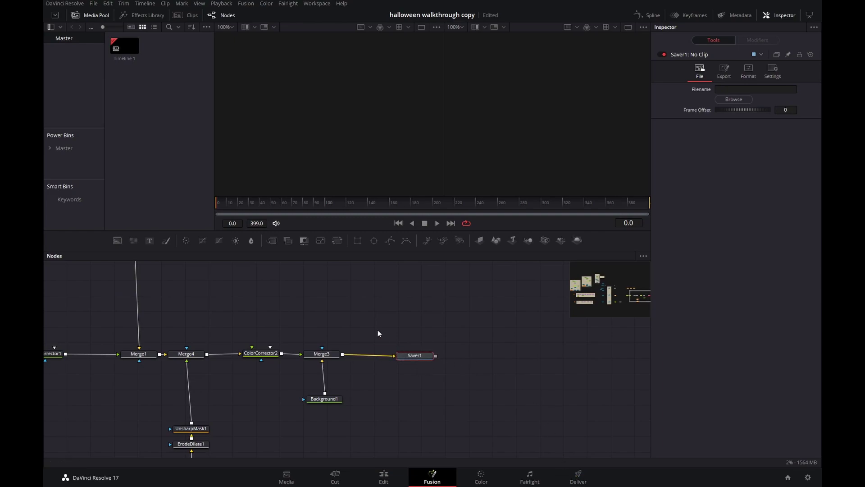
Name the Saver node's output file "halloween render".
scroll(357, 313, down, 5)
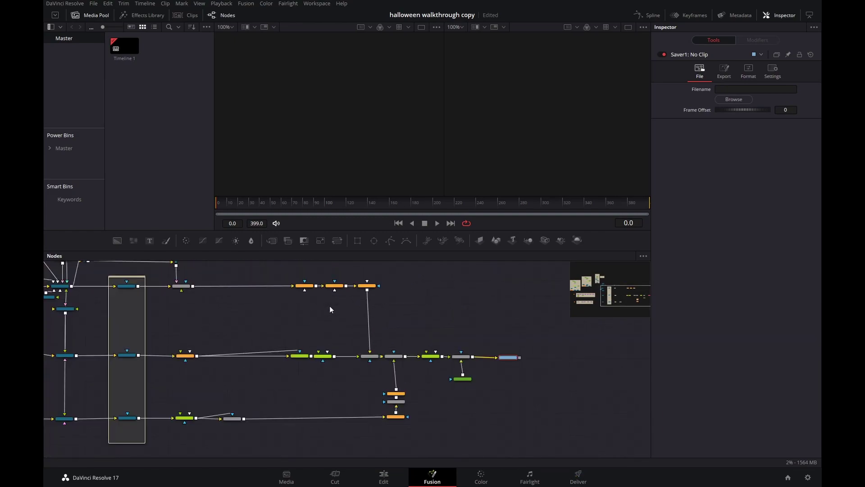
scroll(295, 317, up, 5)
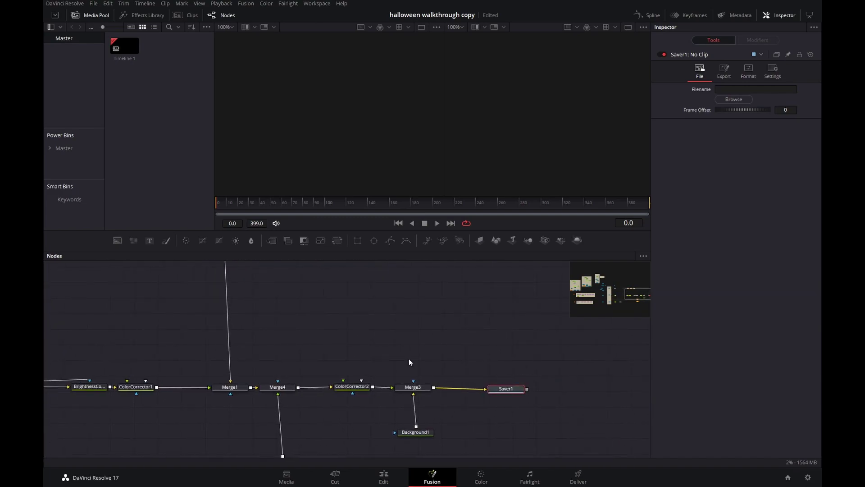
click(503, 386)
click(729, 88)
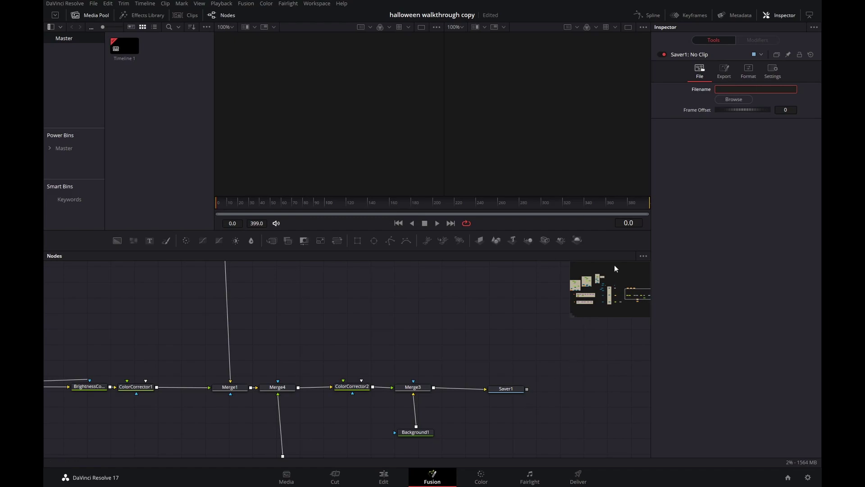
text(halloween render)
key(Return)
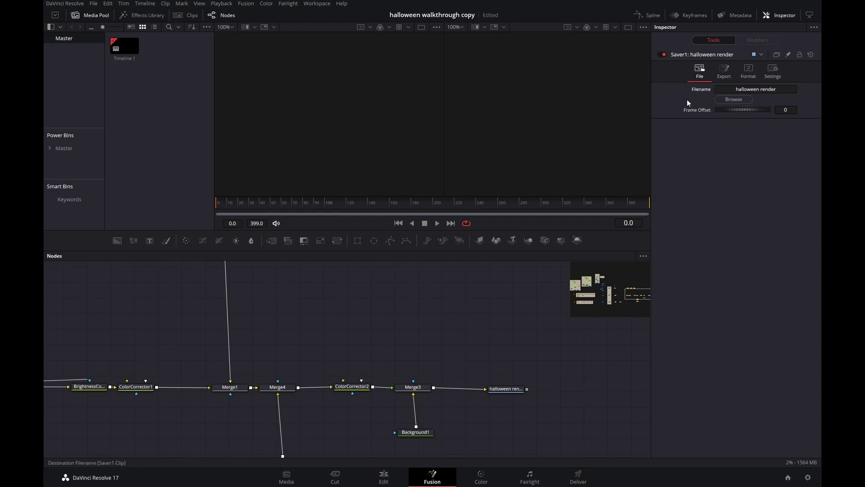
Set the Saver's output location to the render folder, saving as the OpenEXR file halloween render.exr.
click(723, 99)
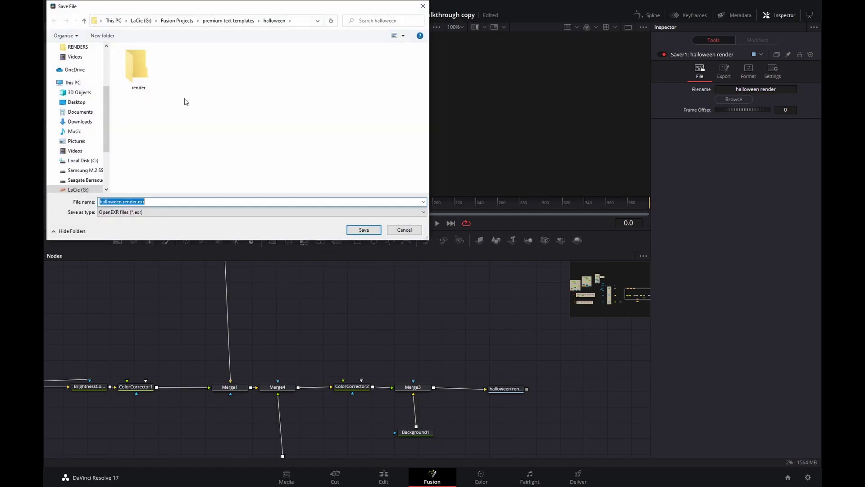
click(140, 57)
click(364, 230)
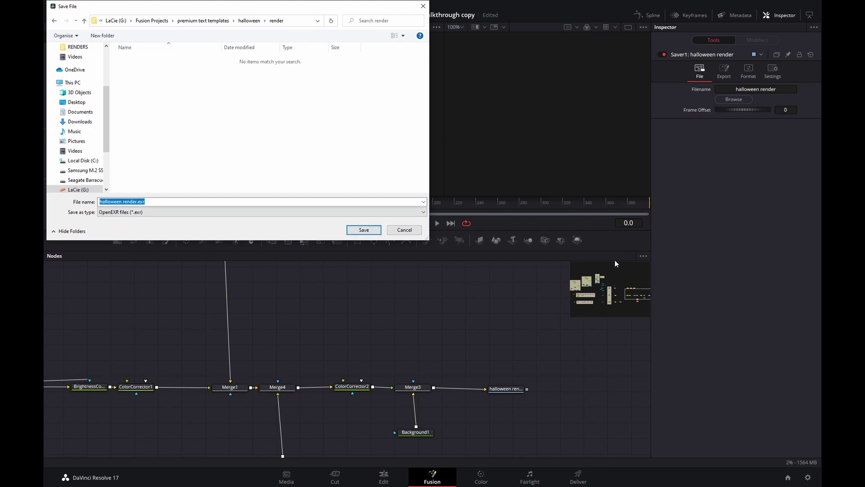
click(369, 231)
Select the halloween render saver and locate the Render All Savers command without running it.
click(517, 387)
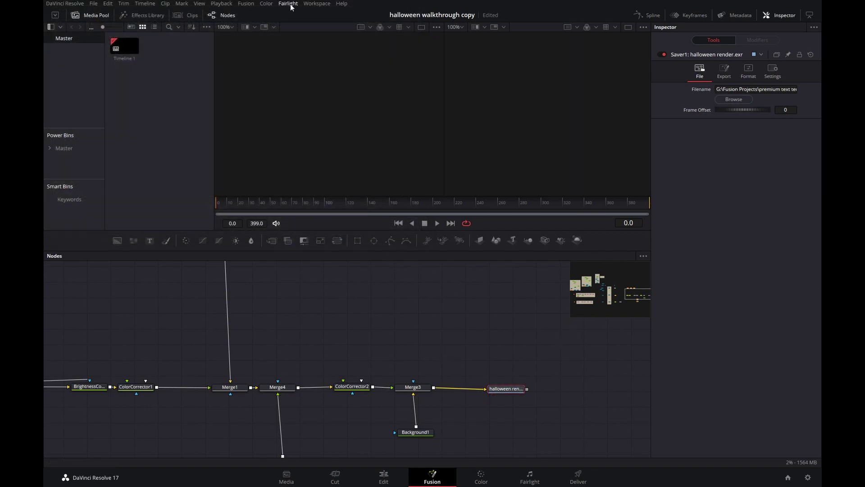
click(246, 4)
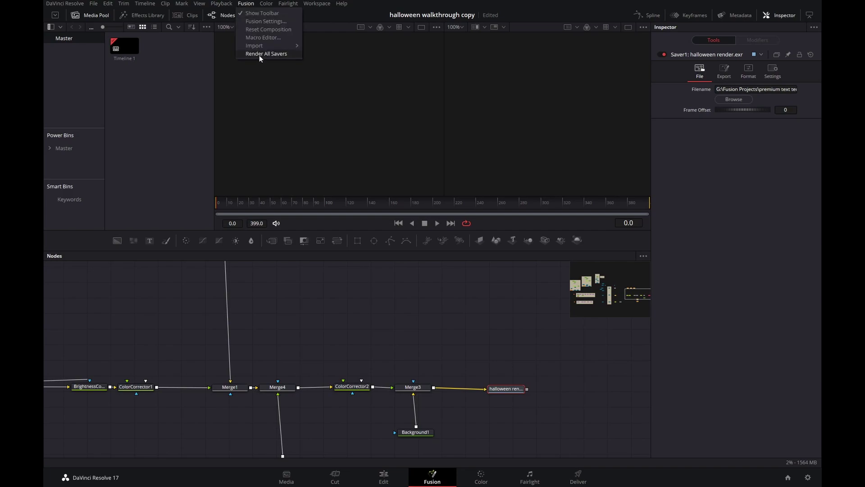
click(406, 337)
Examine the Main_Title, Sub_title and Moon node groups in the node graph, selecting each in turn.
drag(336, 309, 616, 380)
scroll(423, 366, down, 2)
drag(397, 379, 626, 375)
drag(298, 361, 495, 369)
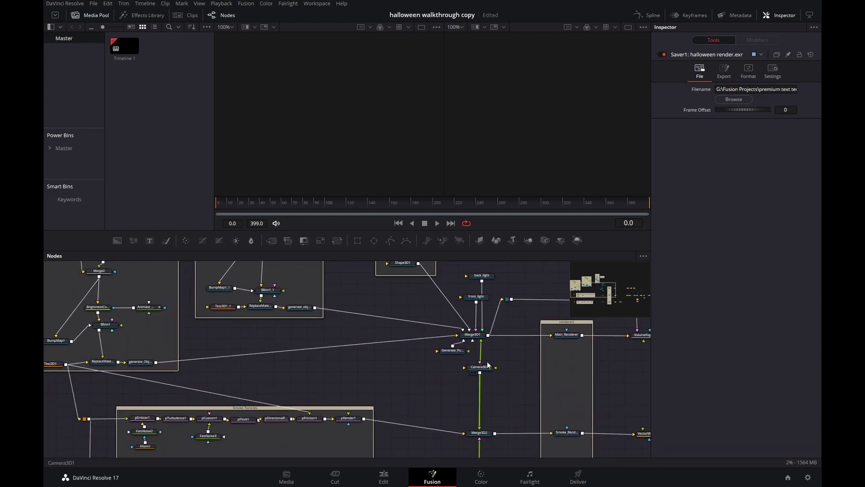
scroll(455, 390, down, 2)
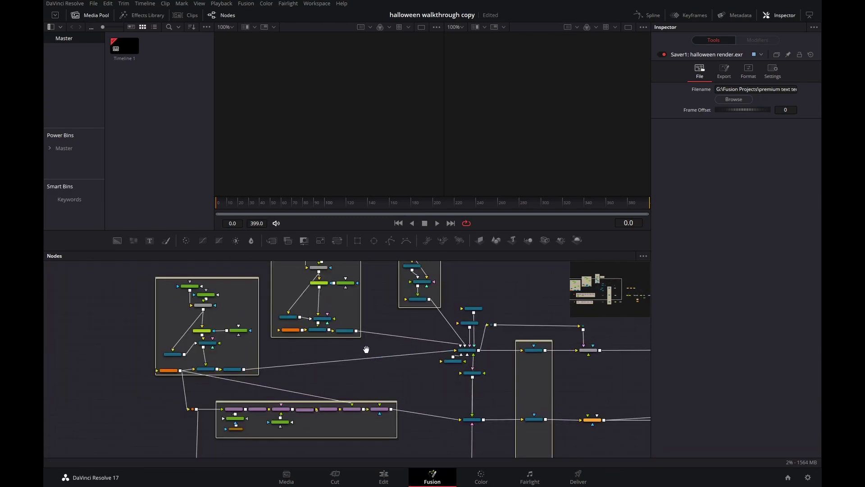
drag(366, 349, 523, 364)
scroll(374, 318, up, 3)
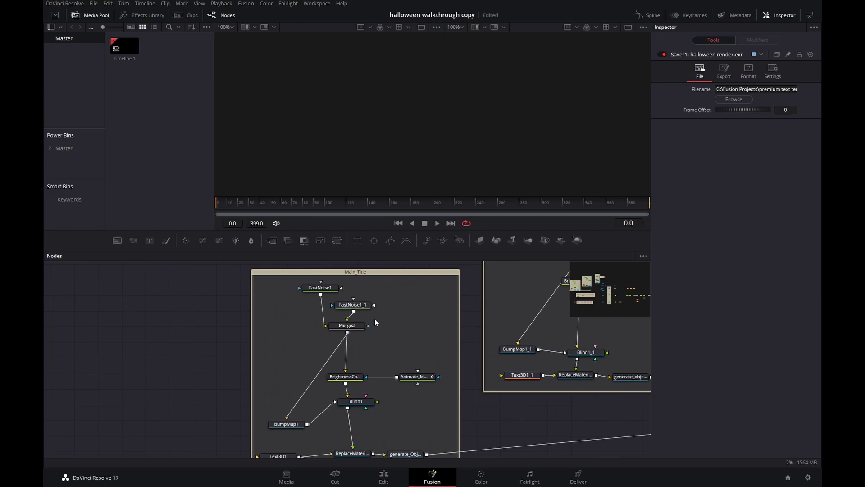
click(356, 272)
drag(386, 316, 242, 415)
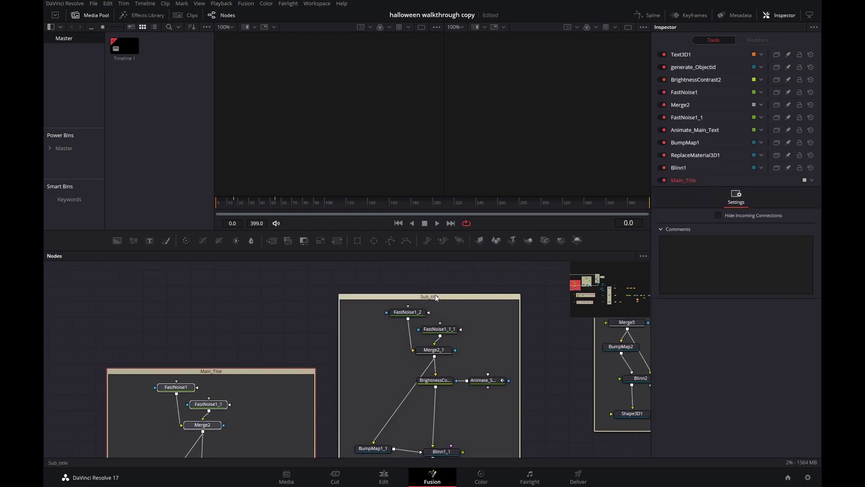
click(434, 296)
drag(523, 359, 218, 362)
drag(463, 371, 491, 429)
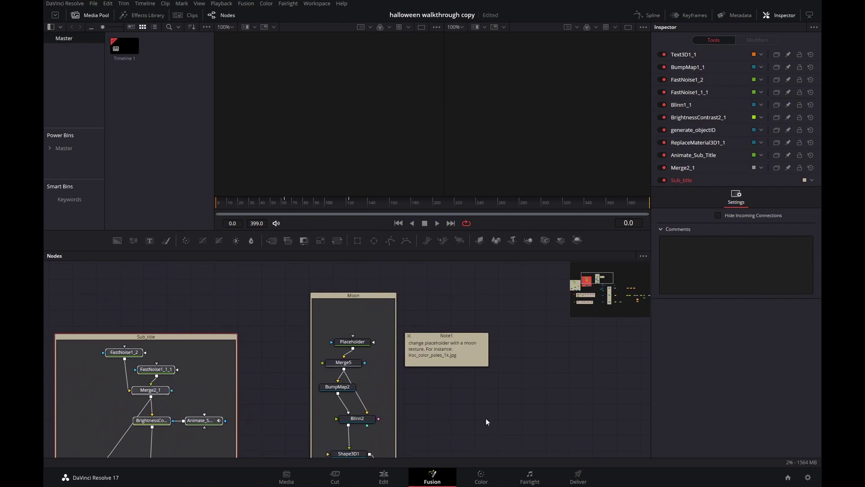
click(372, 295)
Display the Merge3D1 node in the first viewer, framed so the moon and the scene's ground grid are in view.
drag(506, 397, 455, 141)
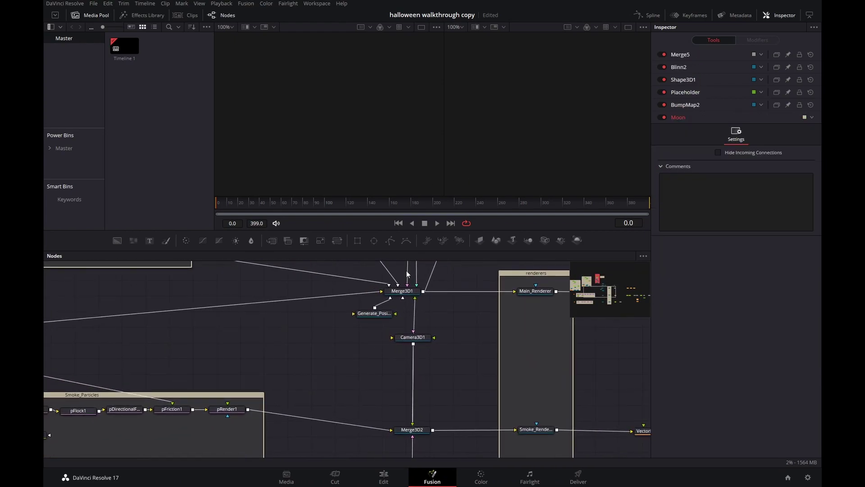
scroll(339, 353, up, 3)
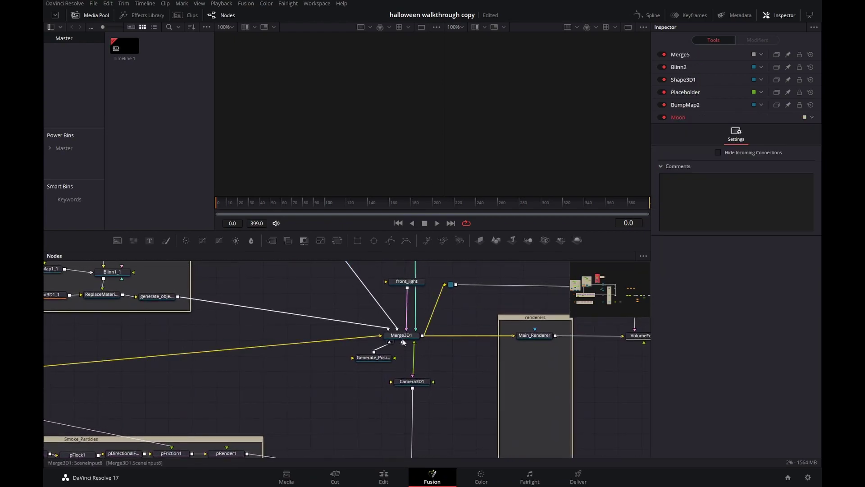
click(401, 335)
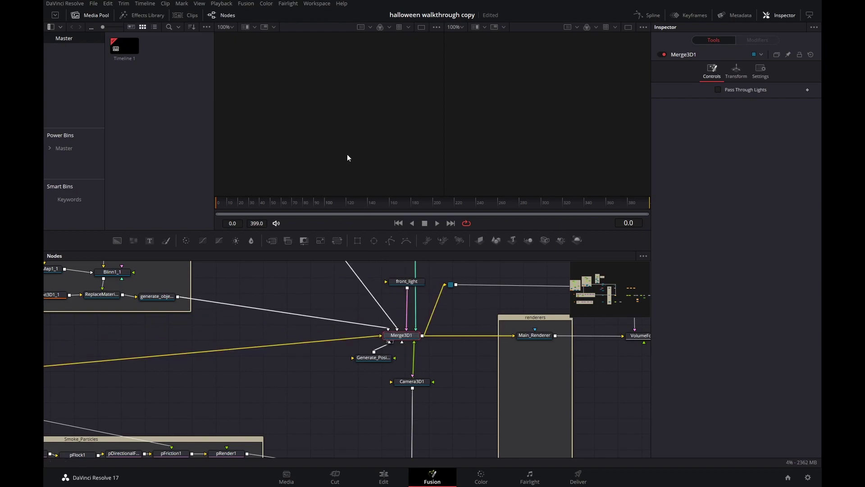
key(1)
drag(346, 126, 351, 186)
scroll(372, 141, down, 4)
scroll(372, 141, down, 8)
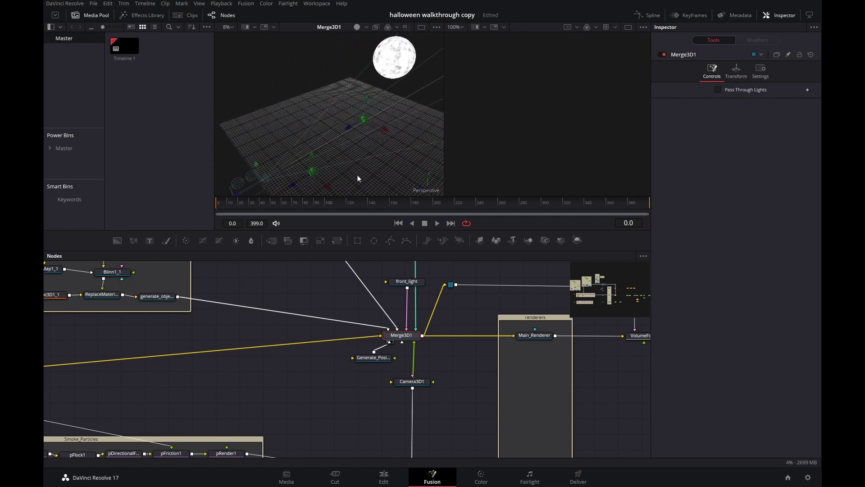
Select the Animate_Main_Text node in the Main_Title group to inspect its noise settings, and play the composition with a closer viewer framing.
drag(188, 331, 509, 338)
drag(396, 357, 540, 344)
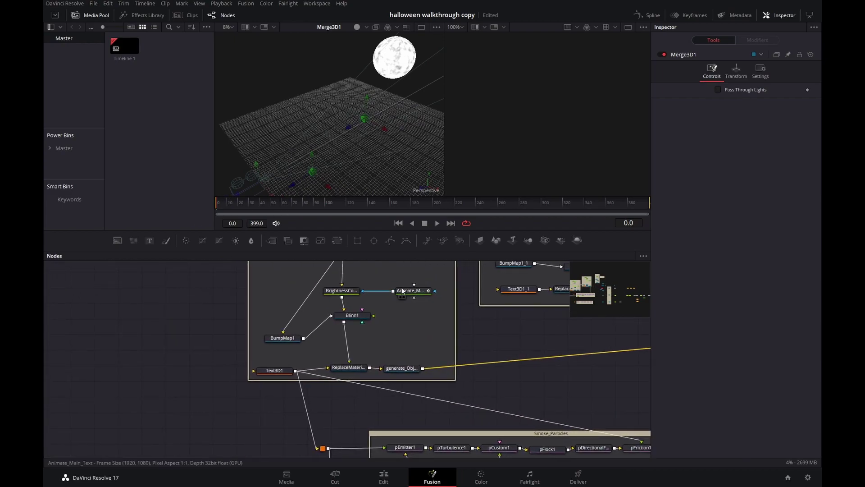
scroll(415, 296, up, 3)
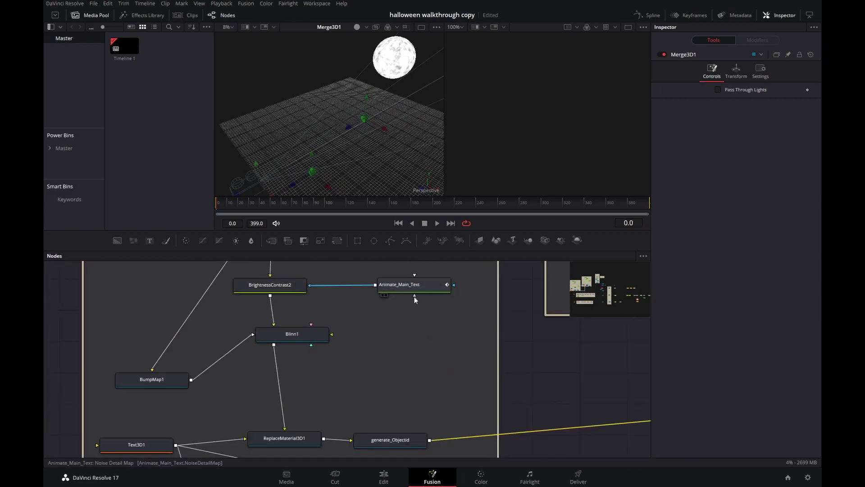
click(411, 285)
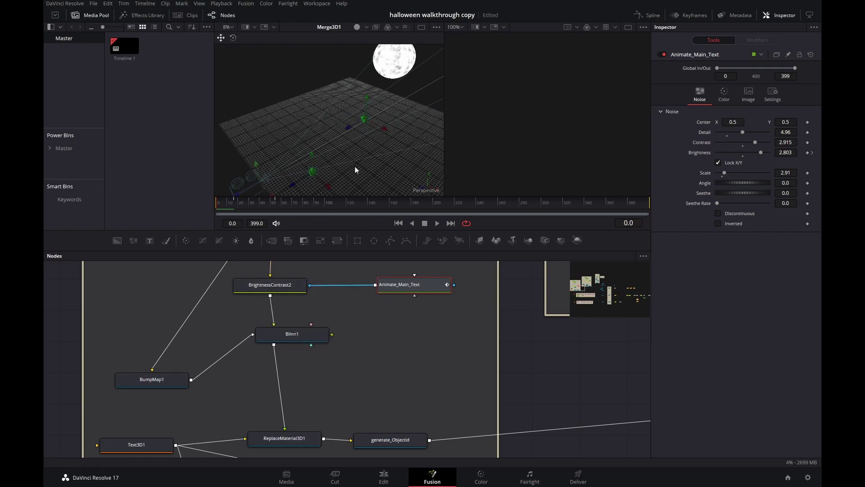
scroll(350, 137, up, 5)
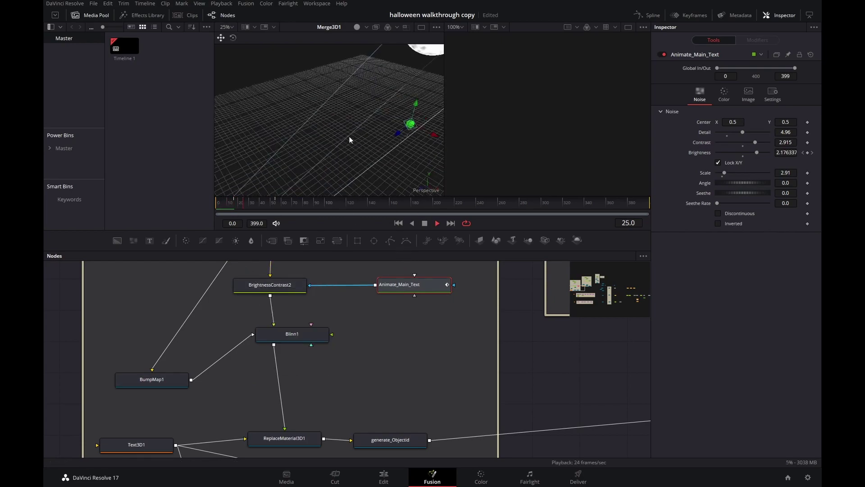
Reframe the 3D scene around the HALLOWEEN text and scrub through the opening frames to review its reveal.
drag(367, 157, 325, 117)
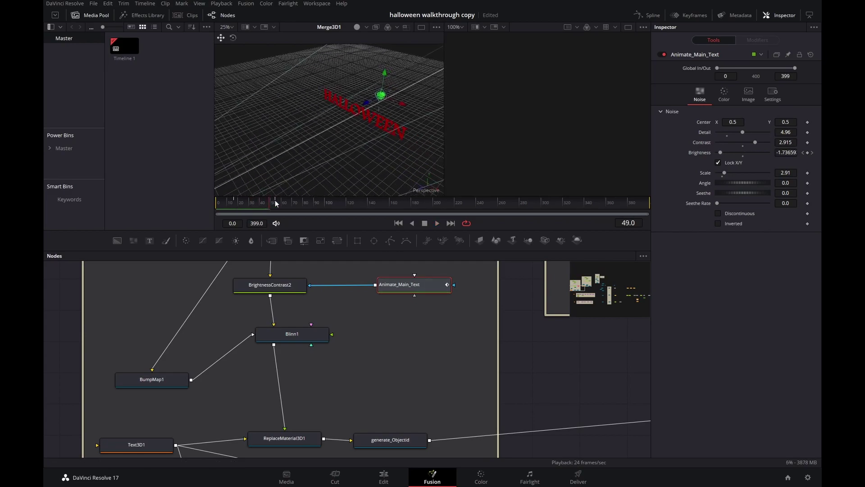
mouse_move(255, 204)
mouse_down()
mouse_move(226, 204)
mouse_move(261, 204)
mouse_up()
Display the Sub_title group's generate_objectID node in the first viewer and play the composition with the subtitle text in frame.
drag(531, 375, 251, 424)
drag(435, 347, 427, 320)
drag(389, 228, 355, 131)
key(space)
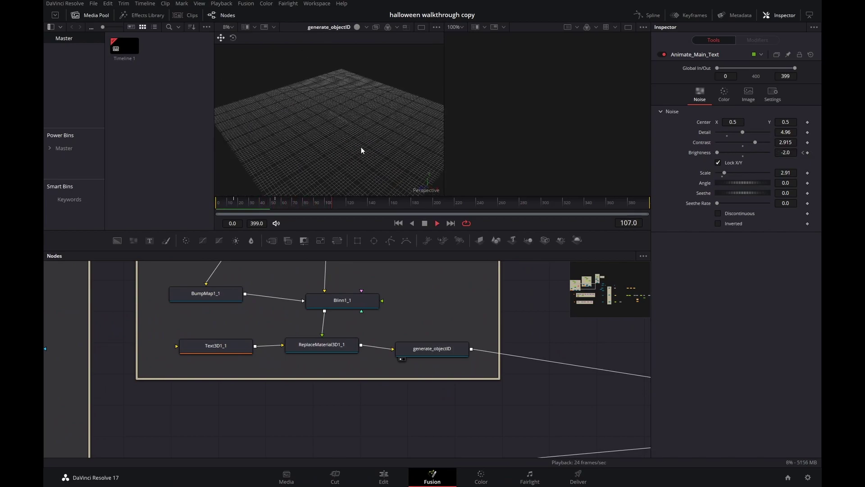
scroll(359, 128, up, 2)
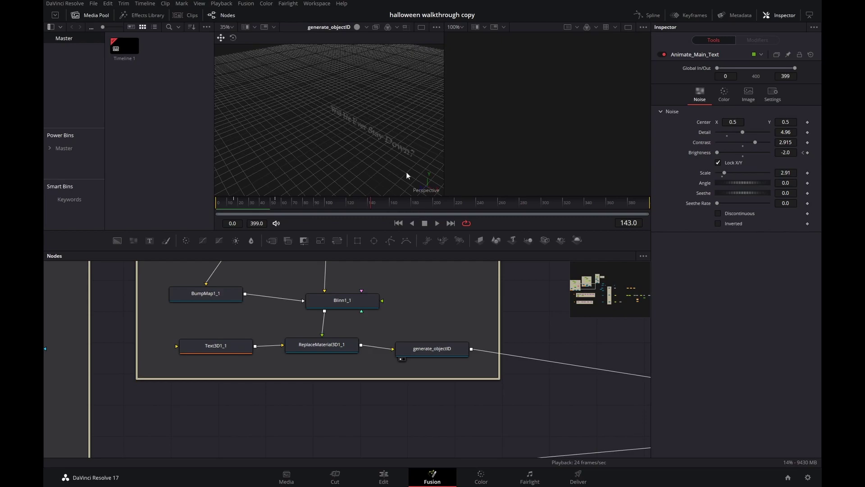
Display Merge3D1 in the first viewer again, framed wide enough to include the titles, lights and moon.
drag(530, 337, 184, 240)
drag(542, 284, 337, 278)
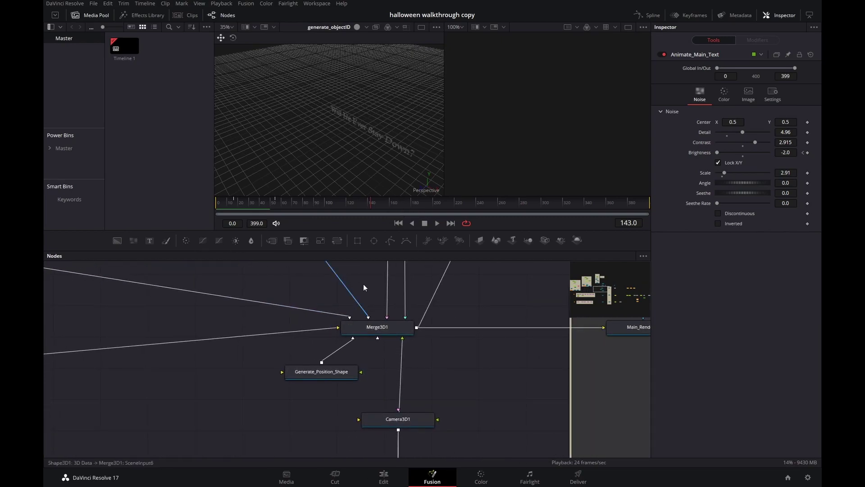
drag(392, 336, 353, 126)
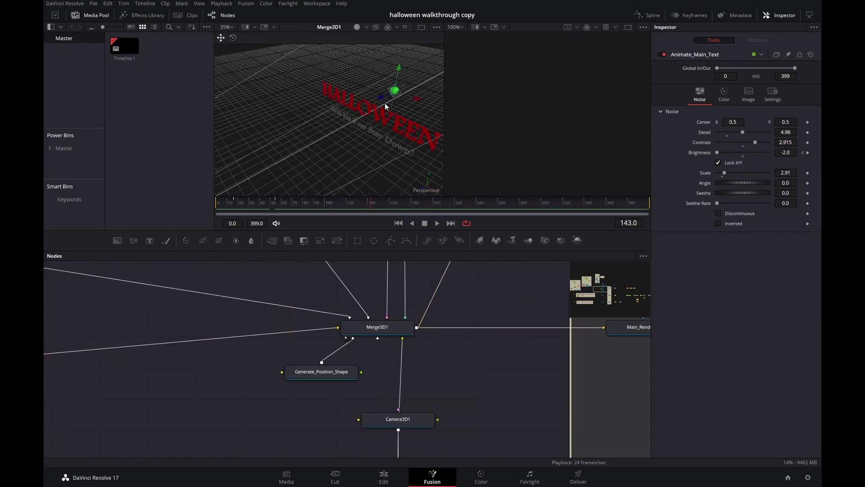
scroll(331, 135, down, 6)
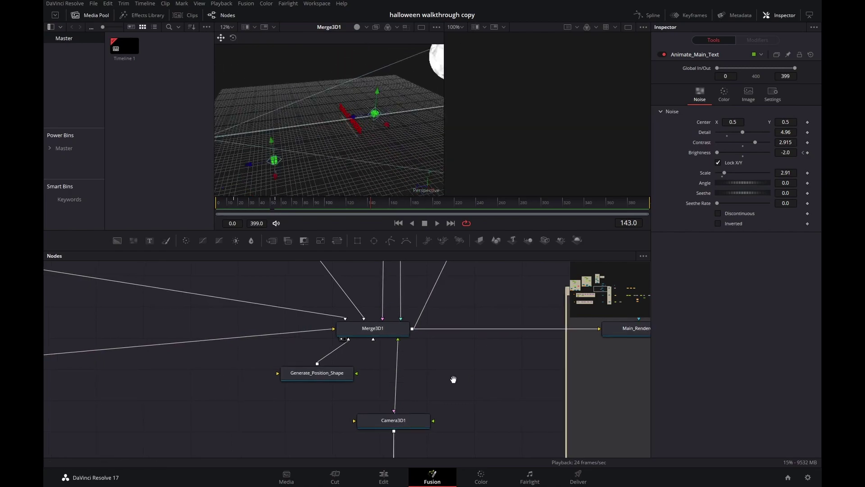
Display the Main_Renderer node in the second viewer with the rendered title and moon in frame.
drag(471, 379, 333, 377)
click(469, 336)
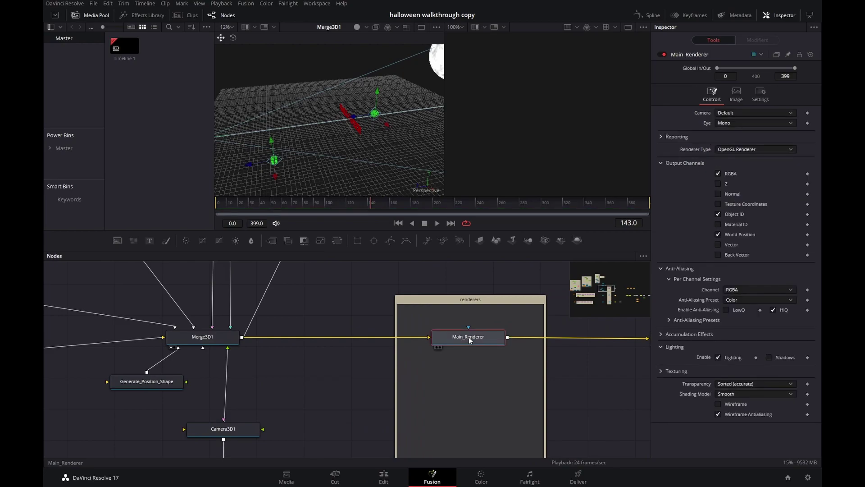
key(2)
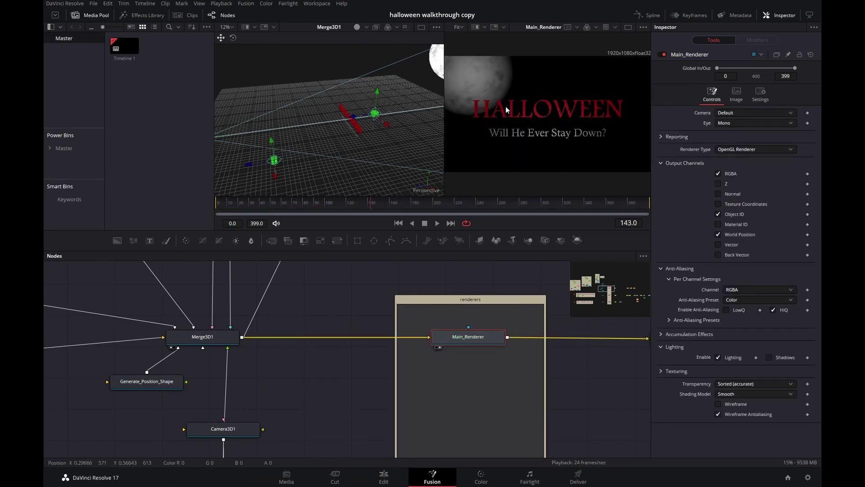
scroll(510, 101, up, 1)
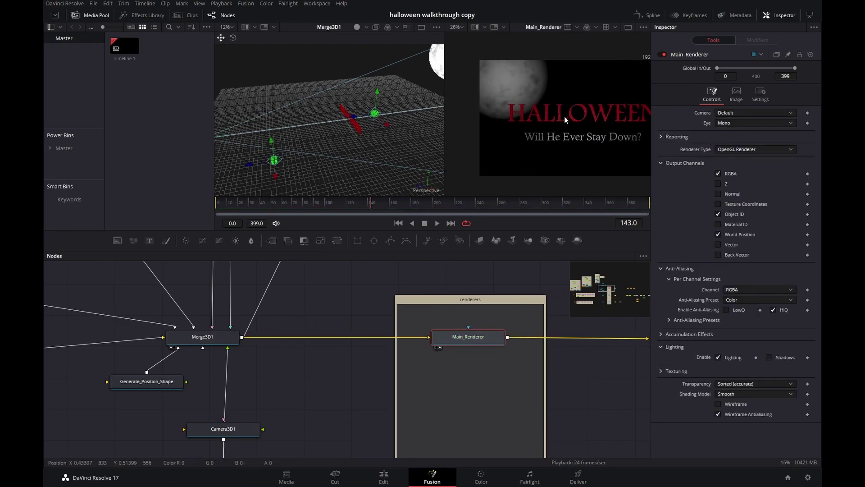
scroll(553, 120, up, 1)
scroll(553, 120, down, 1)
Display the VolumeFog1 node in the second viewer and inspect its color settings.
drag(572, 388, 303, 396)
click(425, 344)
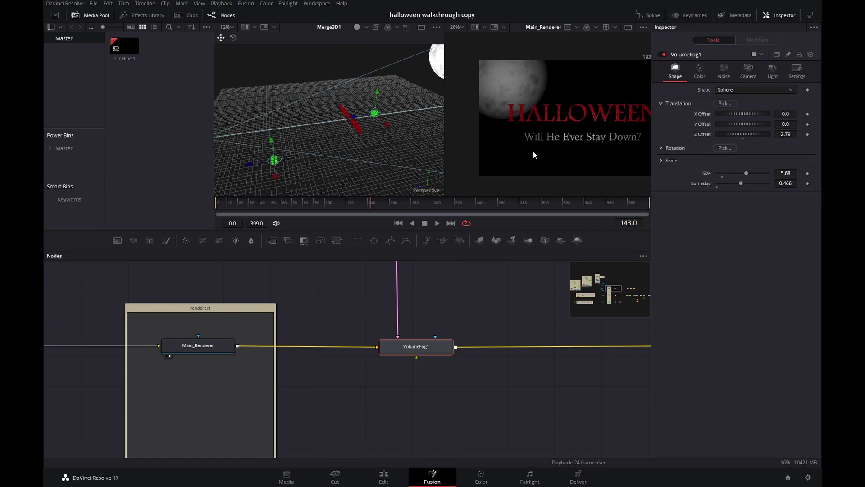
key(2)
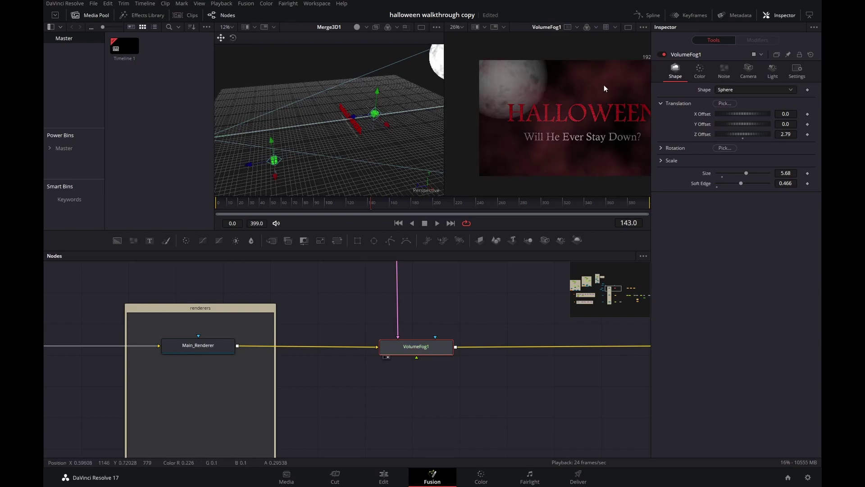
scroll(566, 98, up, 1)
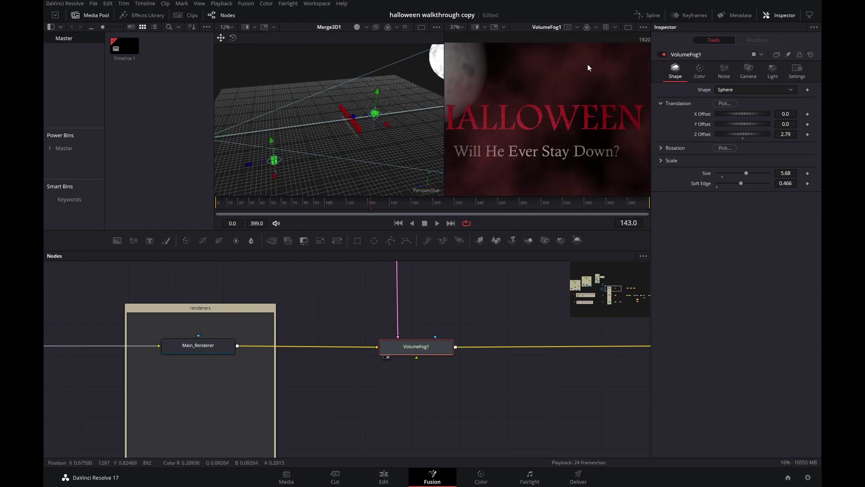
click(706, 76)
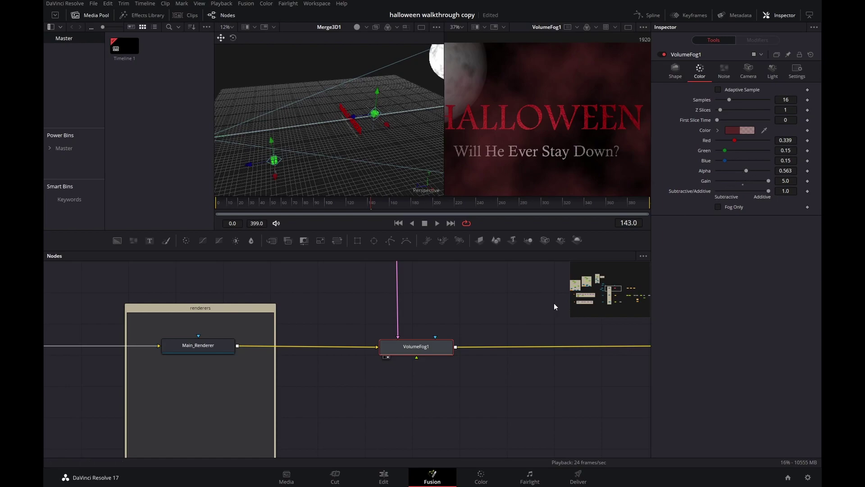
Display the Moon_Glow node in the second viewer and select it to inspect its glow controls.
drag(533, 301, 346, 288)
drag(481, 394, 425, 395)
drag(616, 381, 323, 397)
drag(388, 347, 549, 126)
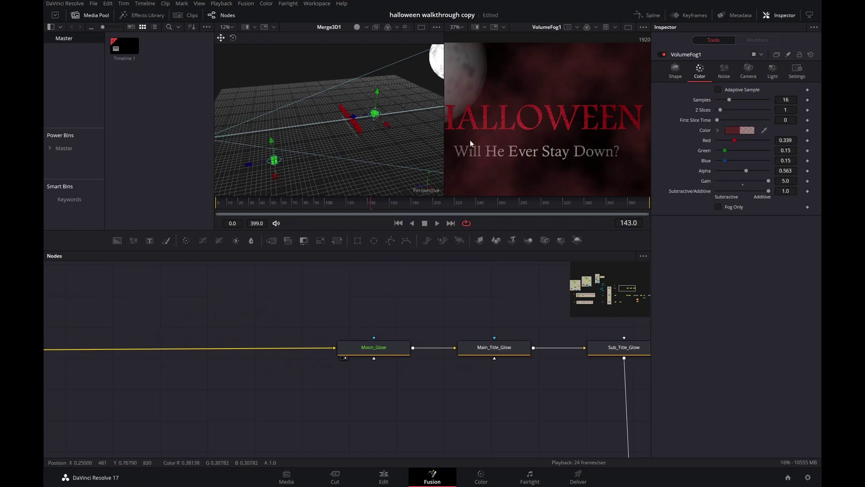
key(2)
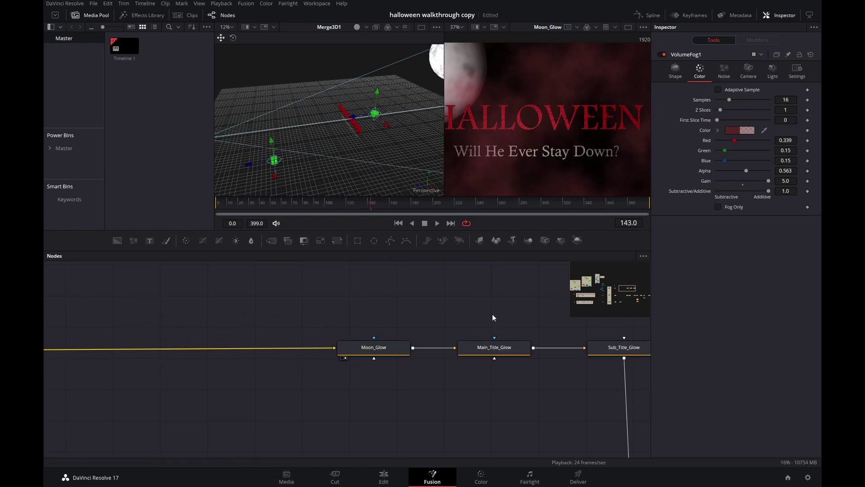
click(385, 349)
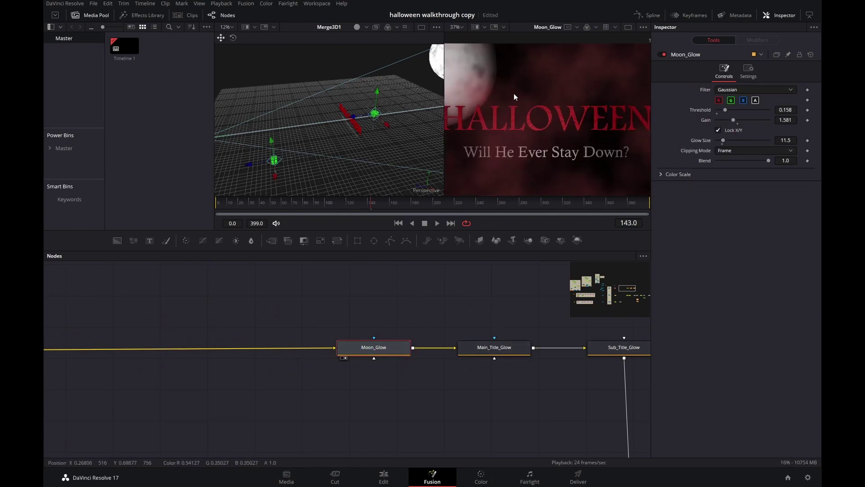
Select the Main_Title_Glow and Sub_Title_Glow nodes in turn, displaying each in the second viewer.
click(502, 347)
key(2)
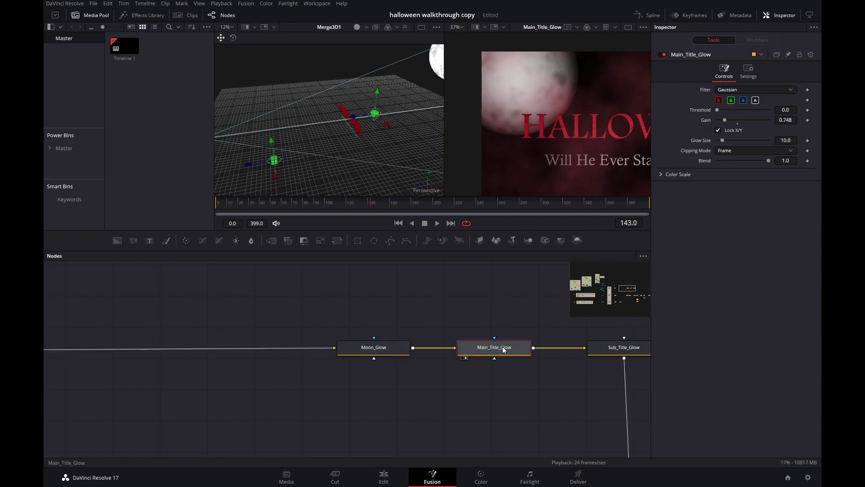
click(625, 351)
key(2)
drag(448, 306, 318, 303)
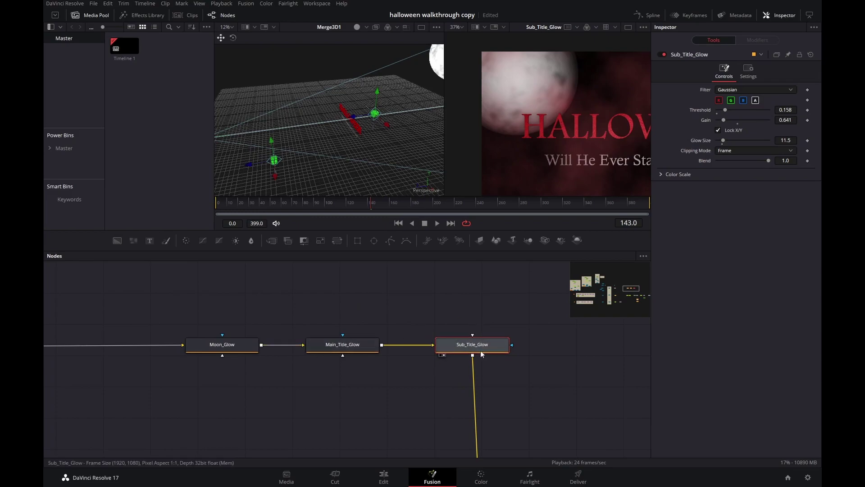
Compare the Object ID in Moon_Glow's general settings with the one on the Moon group's Shape3D1 node.
click(240, 344)
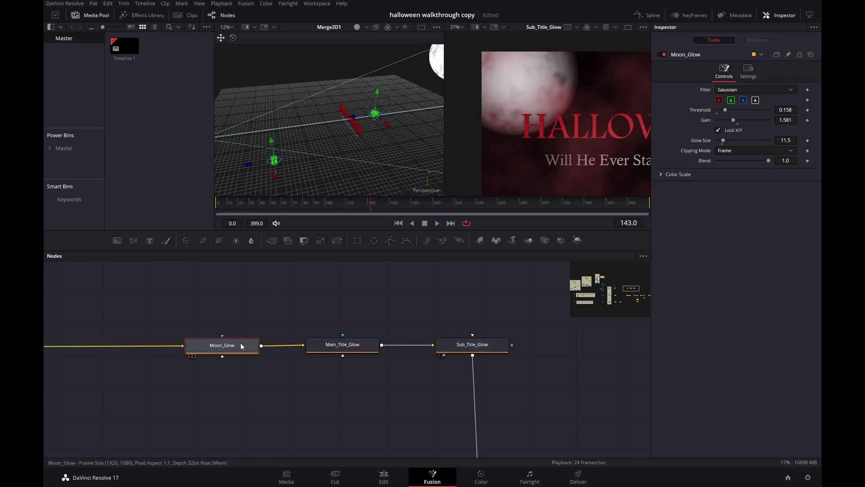
click(748, 70)
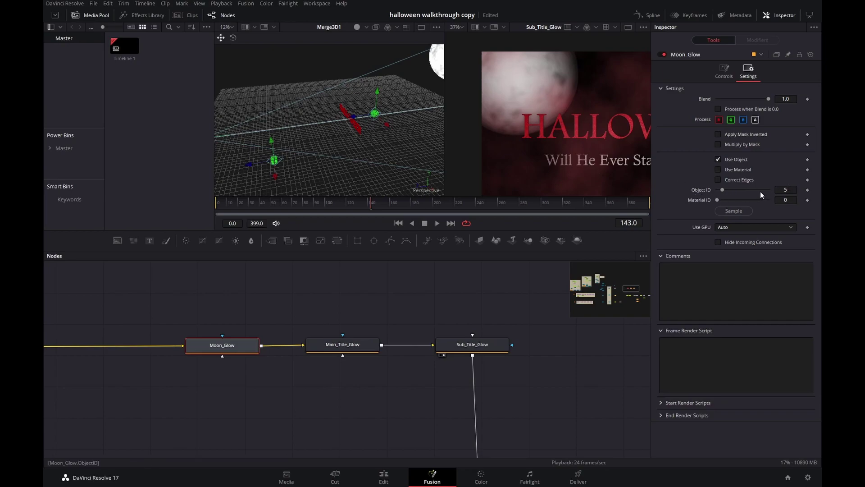
drag(492, 283, 758, 332)
drag(521, 305, 759, 359)
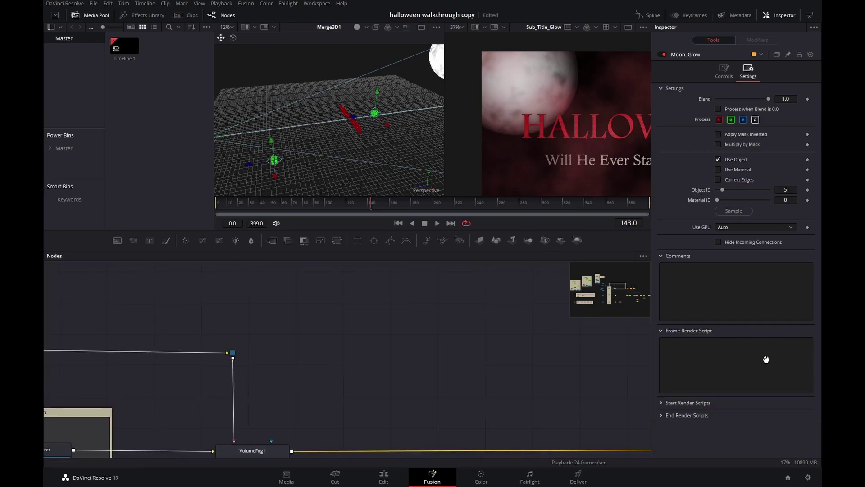
scroll(490, 329, down, 3)
scroll(491, 332, left, 10)
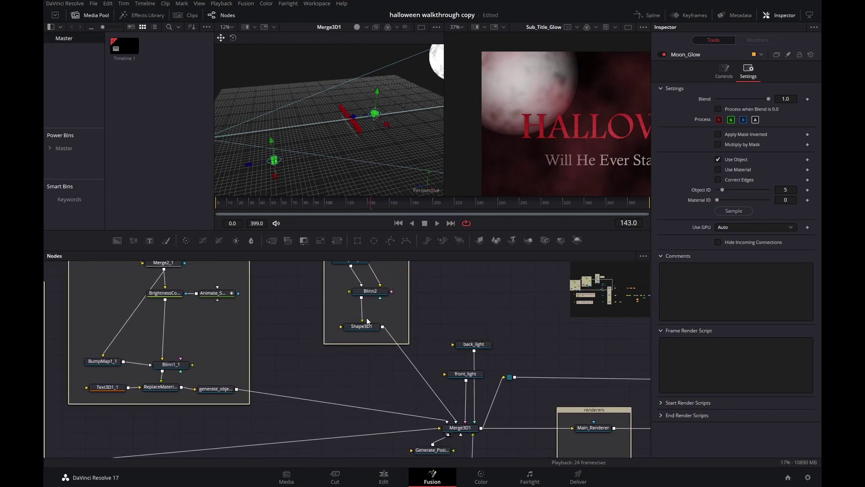
click(363, 326)
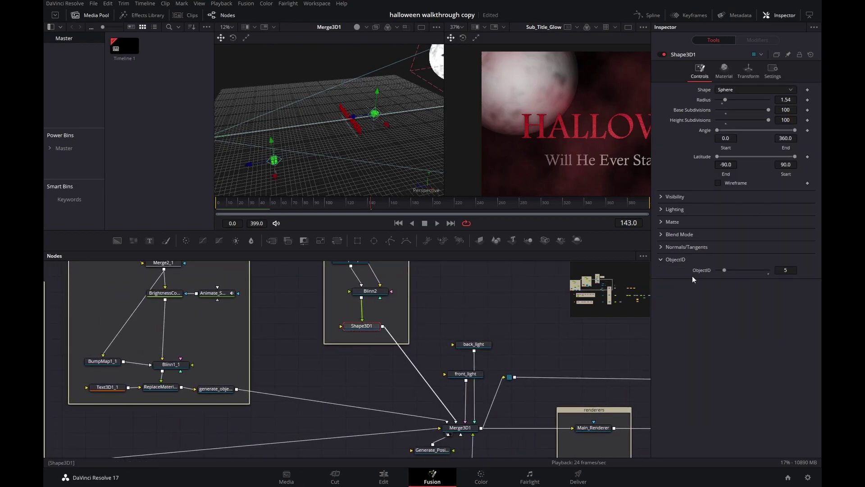
Inspect the Main_Title group's Text3D1 node and the Object ID setting of its generate_Objectid node.
scroll(285, 292, left, 8)
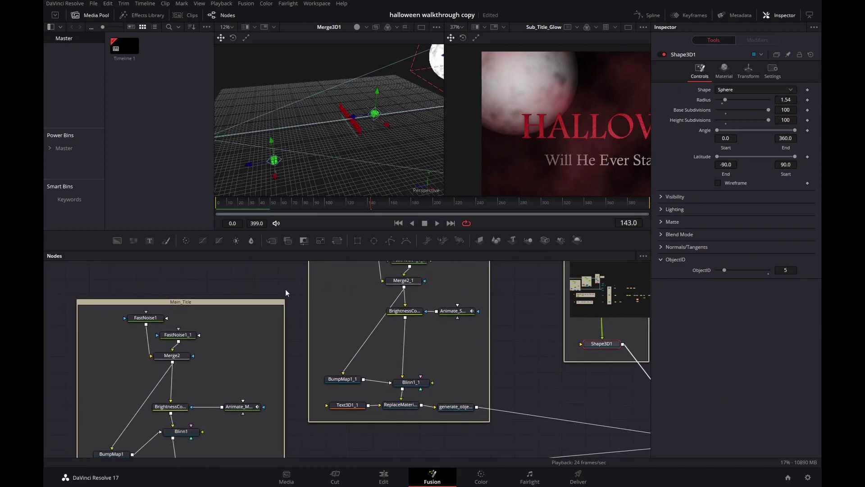
scroll(285, 292, left, 6)
scroll(285, 292, down, 4)
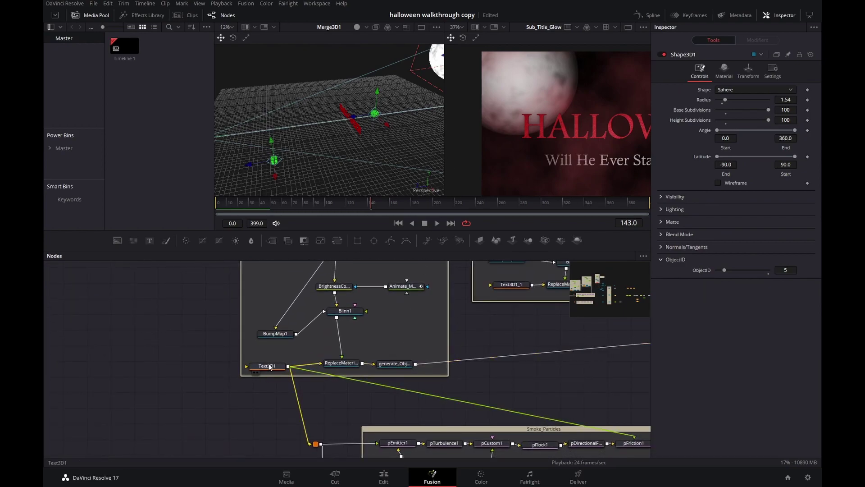
click(269, 367)
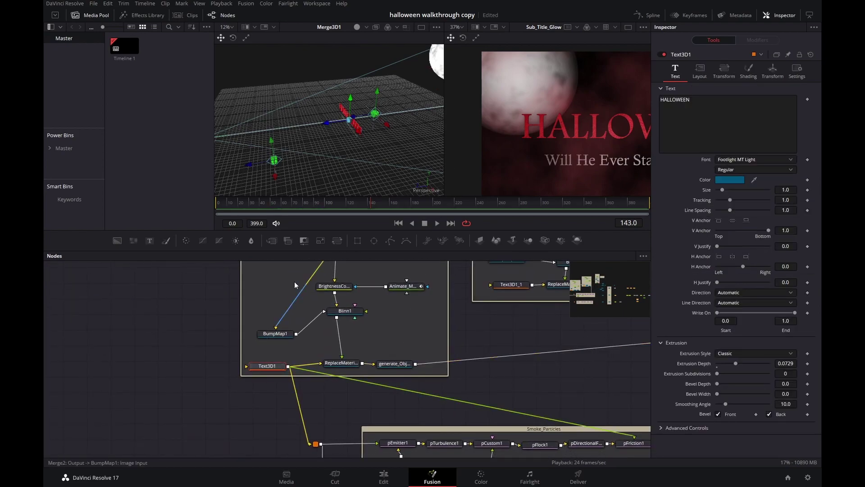
click(390, 365)
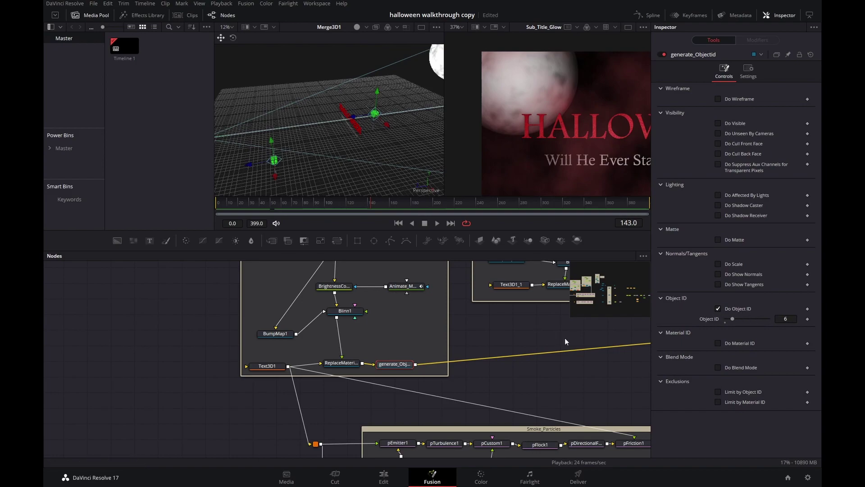
Review the node flow from the Main_Title group to the renderers, checking the rendered result, and reselect Text3D1.
drag(587, 394, 304, 357)
drag(516, 353, 299, 353)
scroll(583, 100, down, 1)
scroll(593, 89, up, 1)
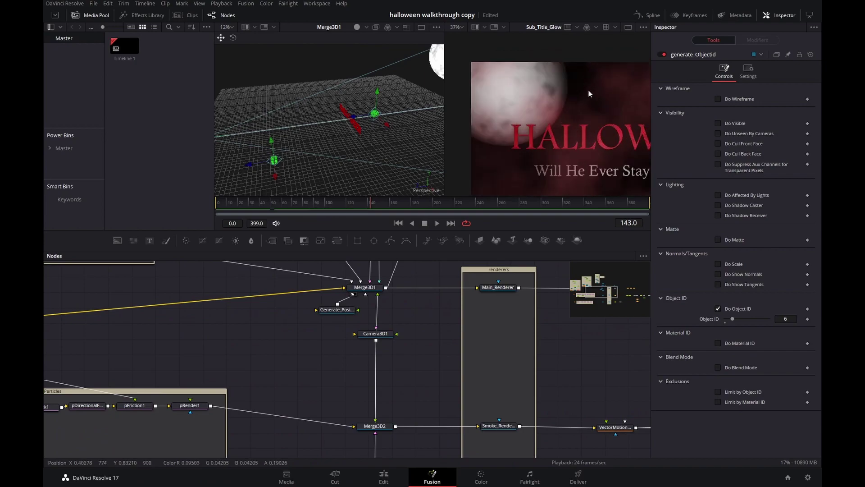
drag(323, 329, 623, 289)
drag(375, 307, 717, 331)
drag(396, 326, 406, 363)
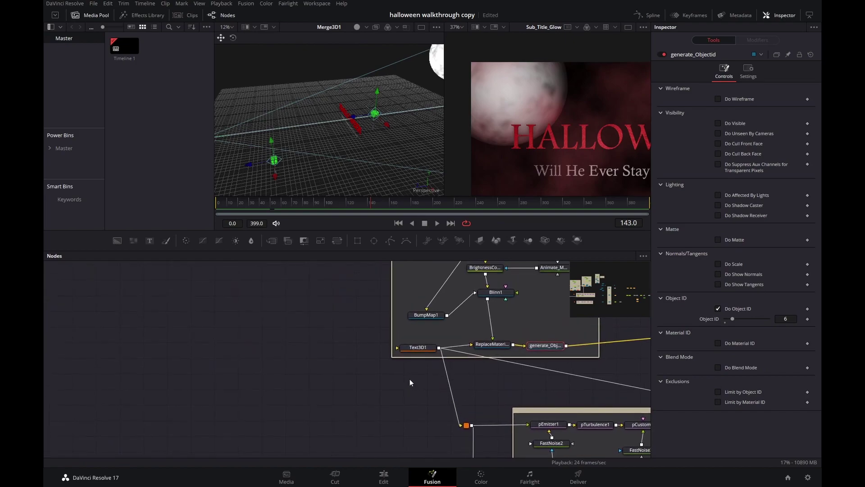
click(415, 350)
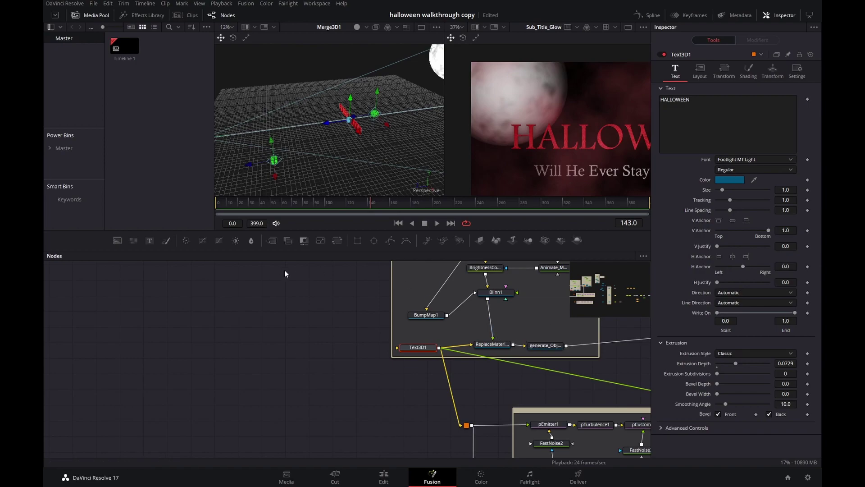
Inspect the Main_Title group's ReplaceMaterial3D1 node and the diffuse and specular settings of Blinn1.
drag(448, 326, 418, 373)
click(459, 392)
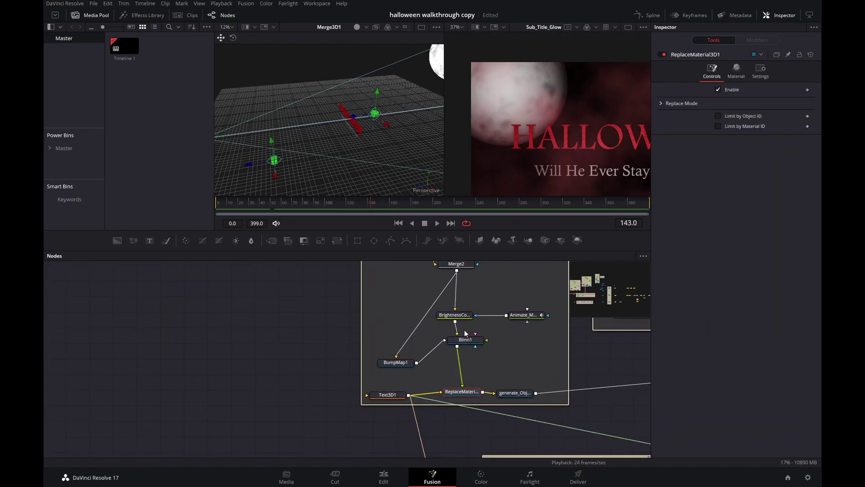
click(466, 343)
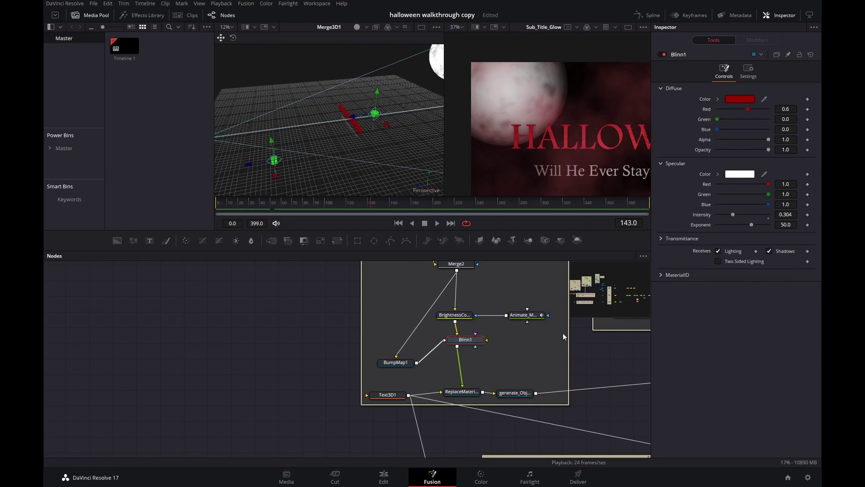
Inspect the text and font settings of Text3D1 in Main_Title and Text3D1_1 in Sub_title.
click(388, 394)
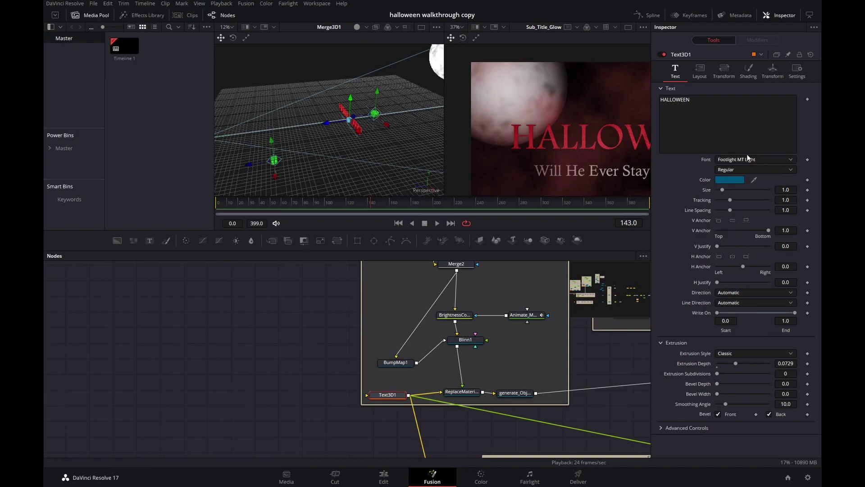
drag(634, 327, 441, 403)
click(438, 390)
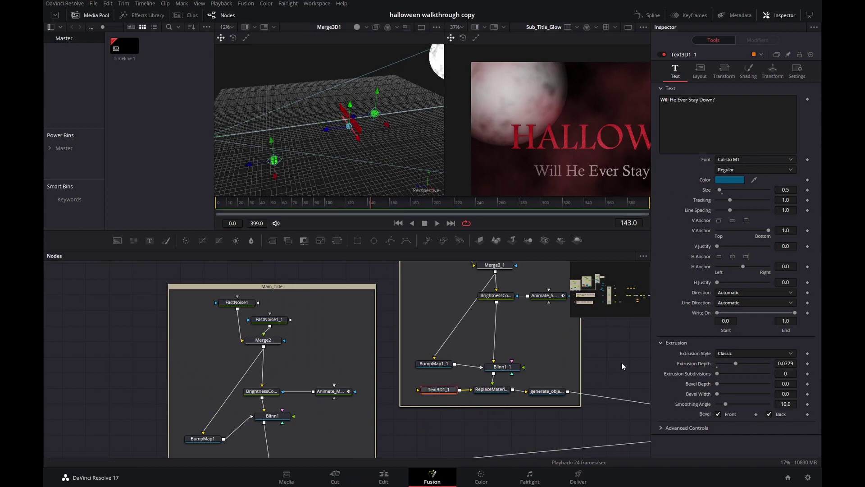
Show the Moon group's Placeholder node in the first viewer and expand Note1 to read its moon texture instructions.
drag(628, 361, 355, 312)
drag(569, 353, 498, 447)
drag(511, 359, 558, 420)
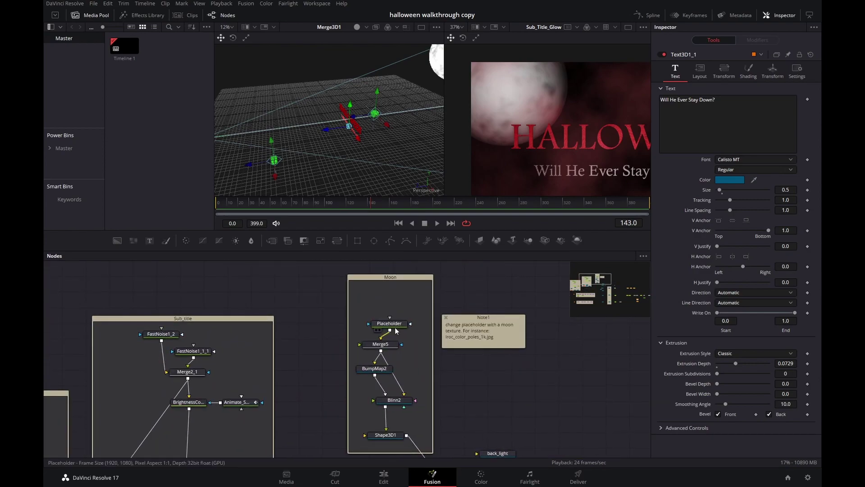
drag(384, 324, 384, 313)
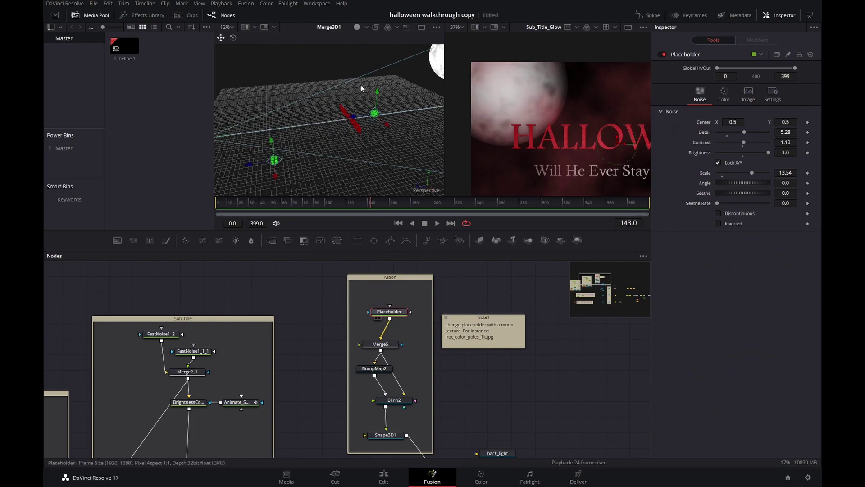
key(1)
scroll(361, 89, down, 3)
scroll(360, 89, up, 3)
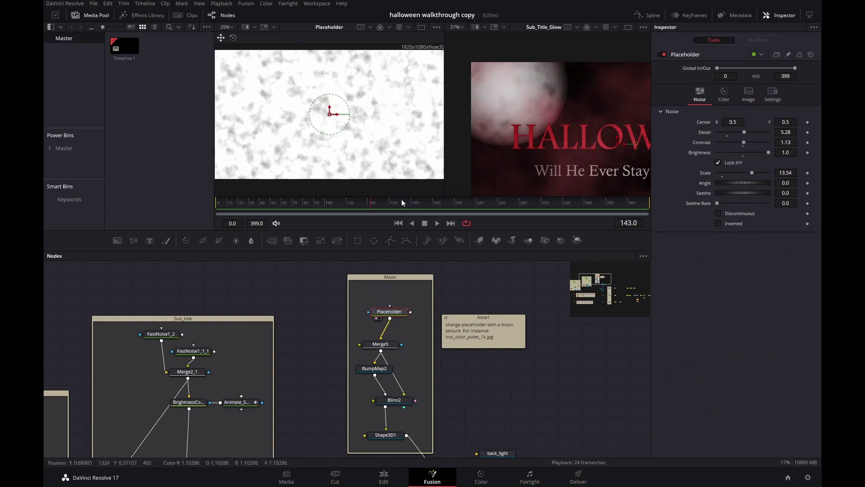
click(472, 318)
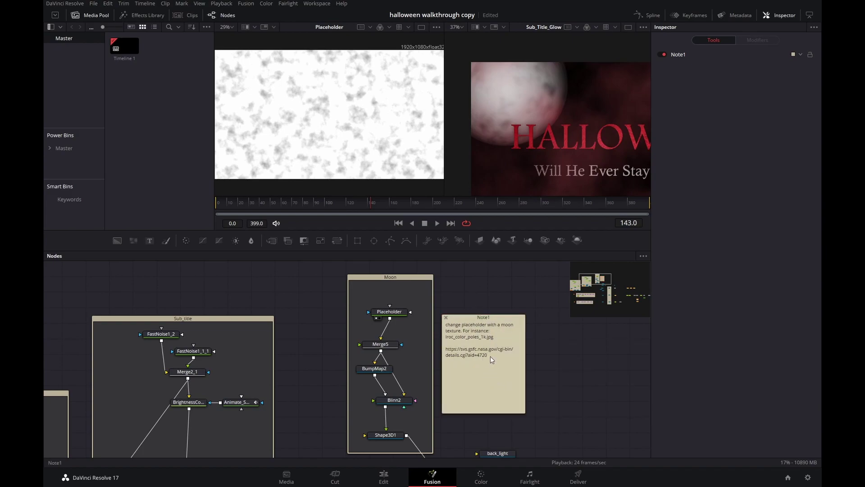
Add a Loader with lroc_color_poles_1k.jpg from the halloween folder to the Moon group and connect it to Merge5 in place of Placeholder.
click(382, 311)
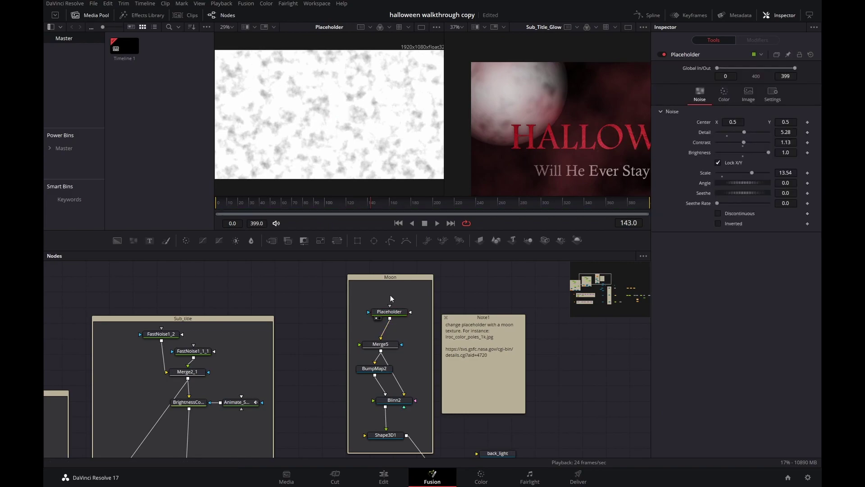
key(shift+space)
text(loade)
key(Return)
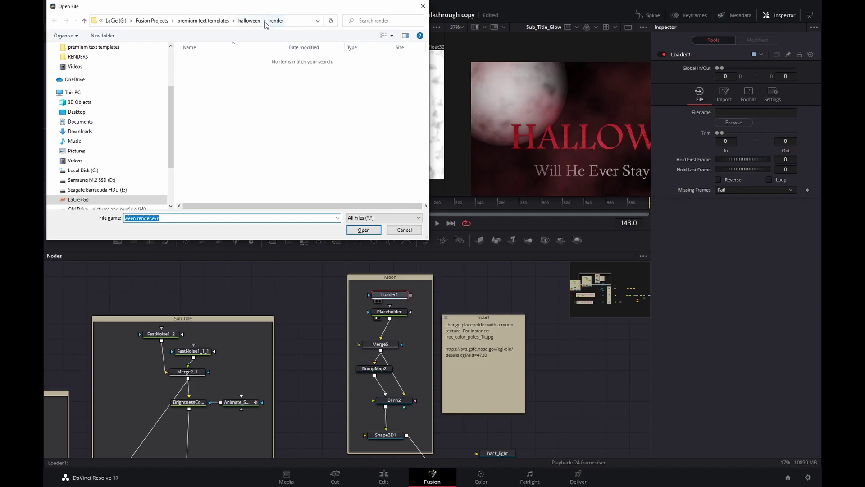
click(251, 21)
click(309, 71)
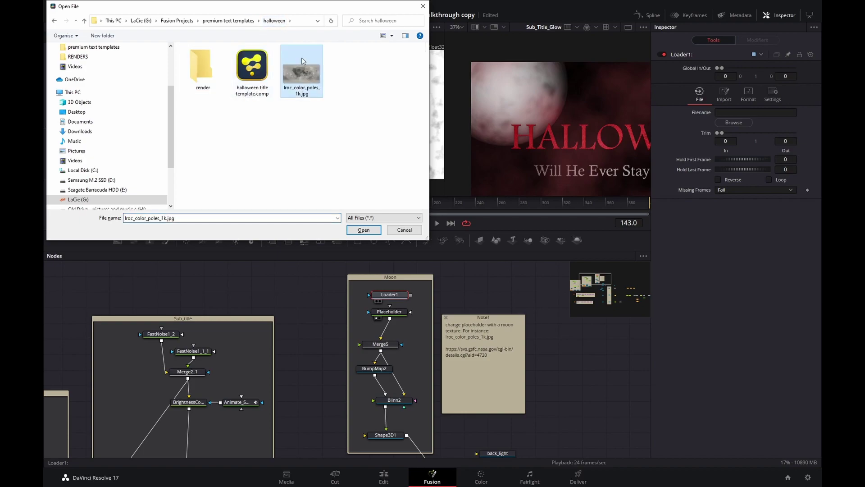
click(363, 231)
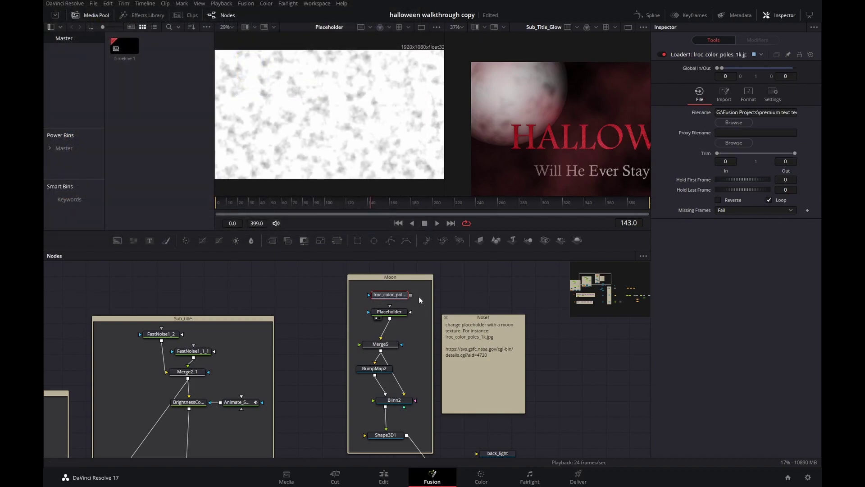
drag(411, 296, 381, 342)
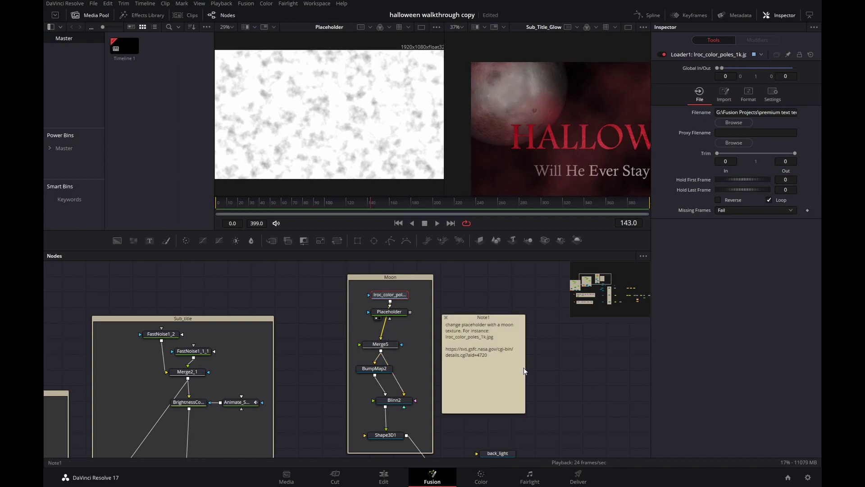
Examine the Smoke_Particles group and its path through Merge3D2, the smoke renderer and the vector motion blur.
drag(561, 412, 346, 239)
drag(544, 409, 473, 312)
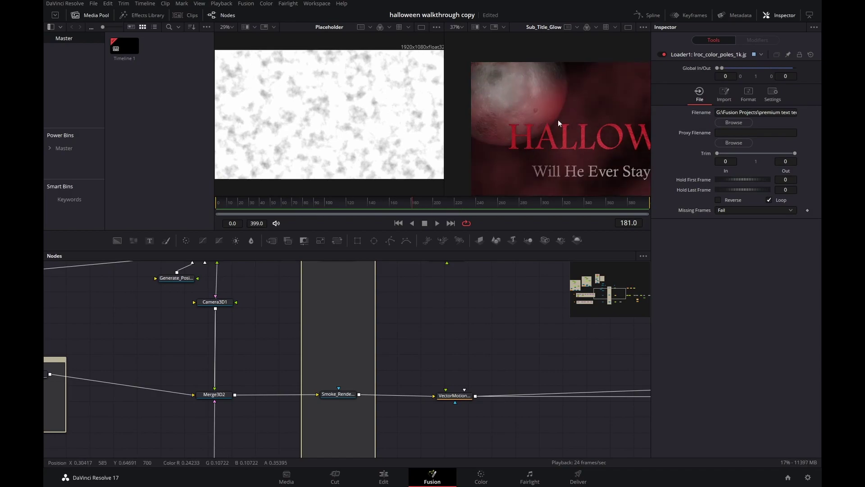
drag(493, 320, 436, 307)
scroll(538, 313, down, 2)
scroll(539, 313, up, 1)
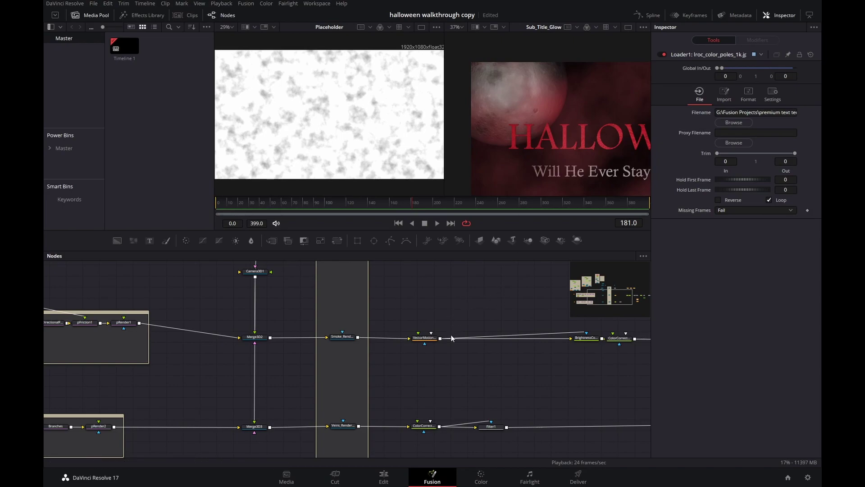
drag(397, 300, 463, 317)
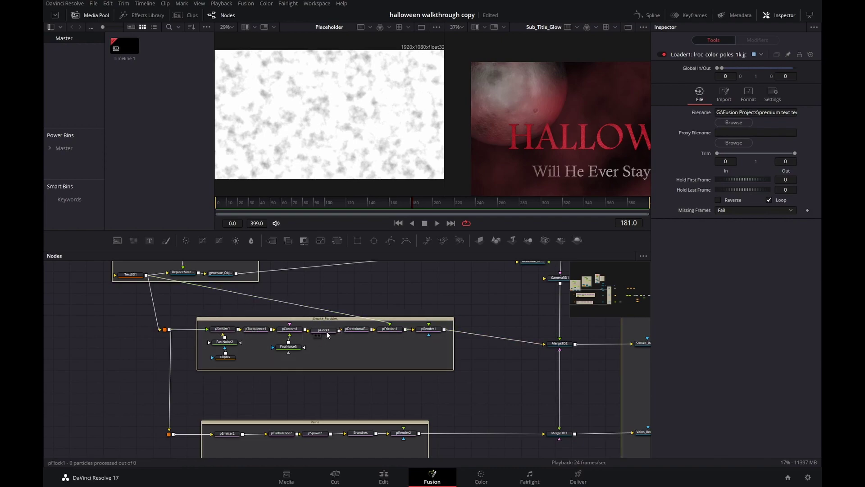
scroll(326, 331, up, 4)
scroll(405, 360, down, 4)
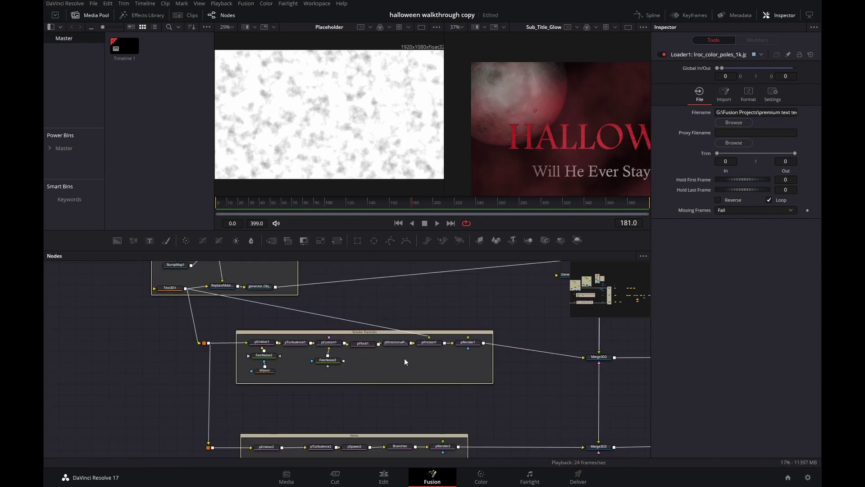
drag(508, 380, 295, 356)
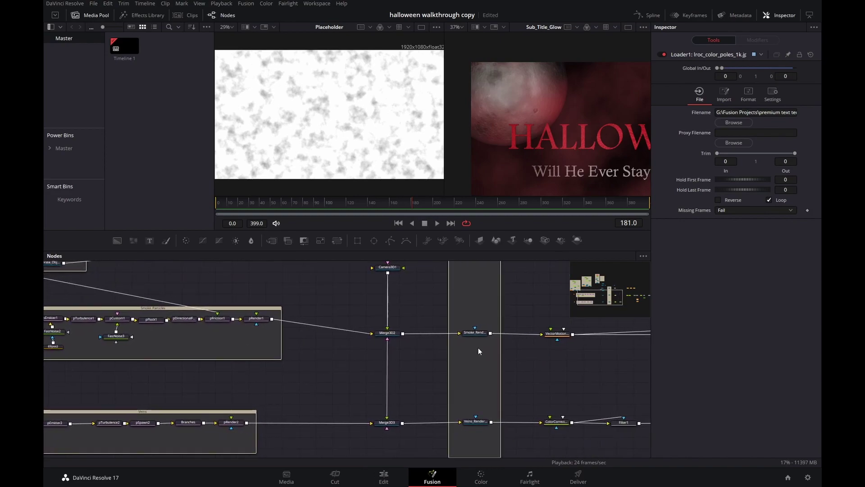
Examine the Veins particle group and the connections from Text3D1 that feed both particle groups.
drag(294, 385, 429, 380)
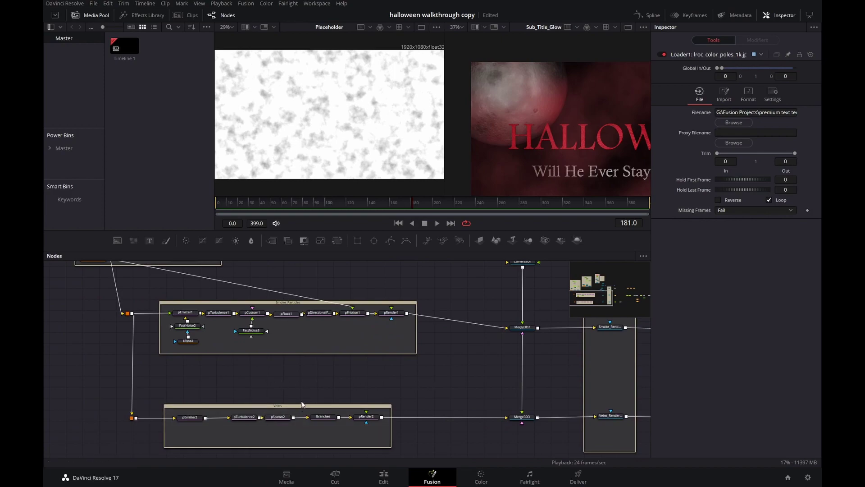
scroll(301, 406, up, 3)
scroll(283, 356, down, 3)
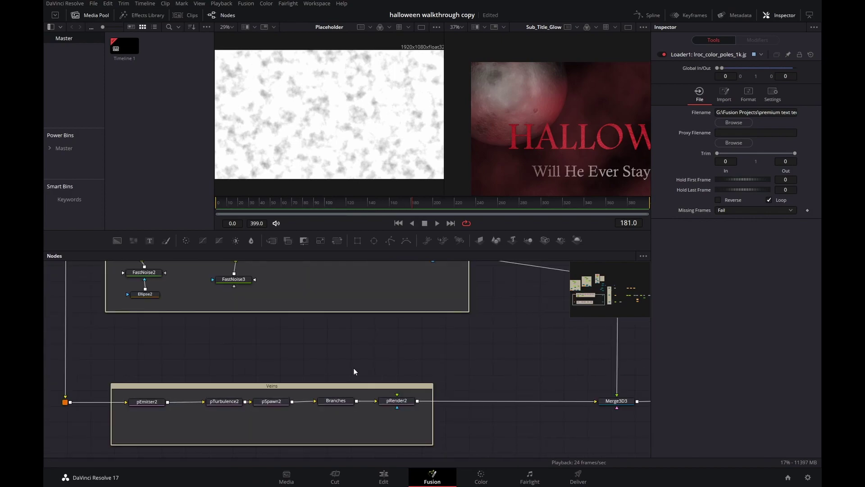
drag(498, 331, 426, 429)
drag(431, 311, 509, 386)
scroll(367, 364, down, 2)
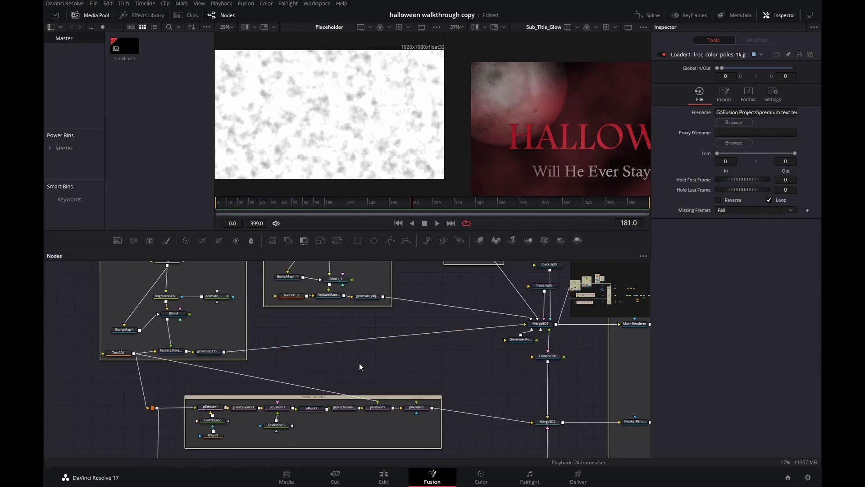
drag(312, 321, 365, 340)
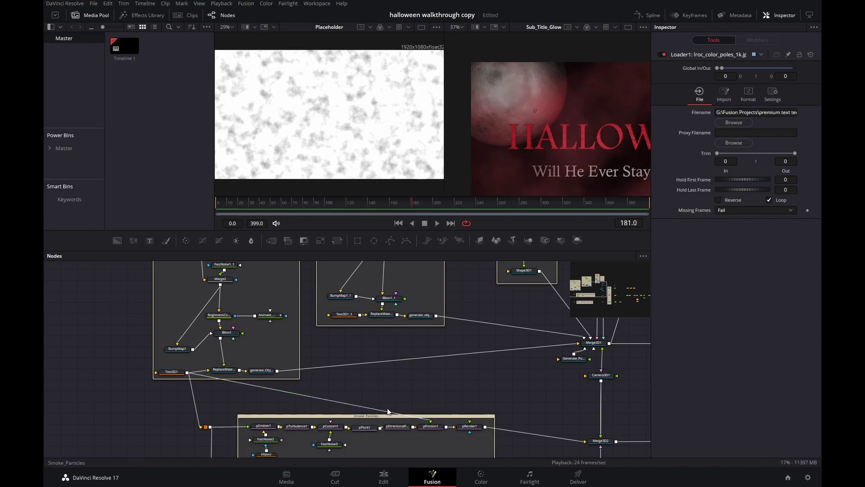
Review how the main renderer, fog and glow branch joins the smoke branch at Merge1, and trace both back to their sources.
drag(467, 383, 259, 388)
drag(544, 398, 426, 347)
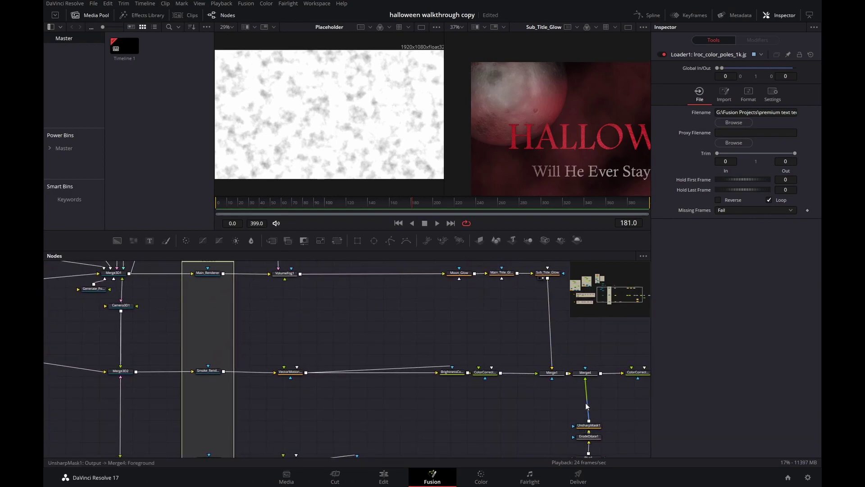
drag(412, 321, 305, 359)
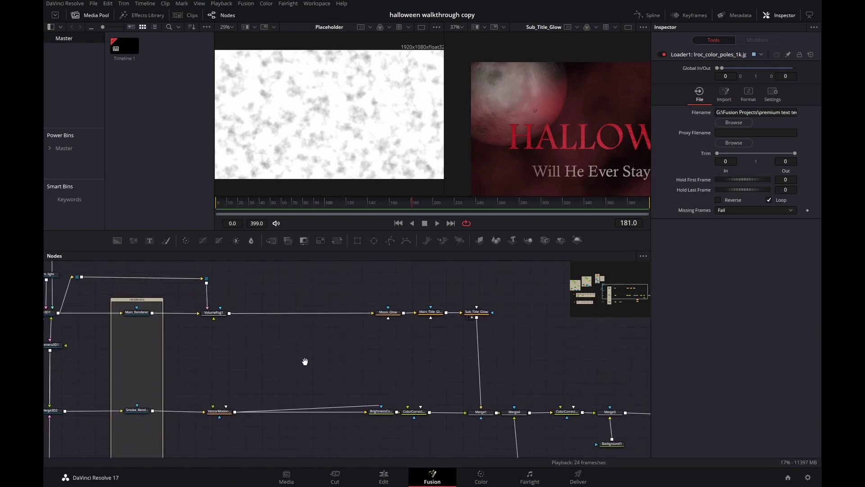
click(476, 316)
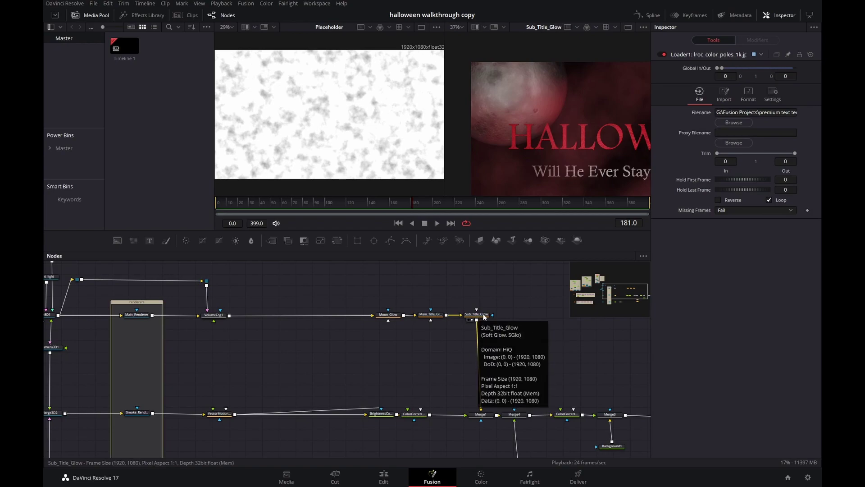
drag(354, 377, 408, 359)
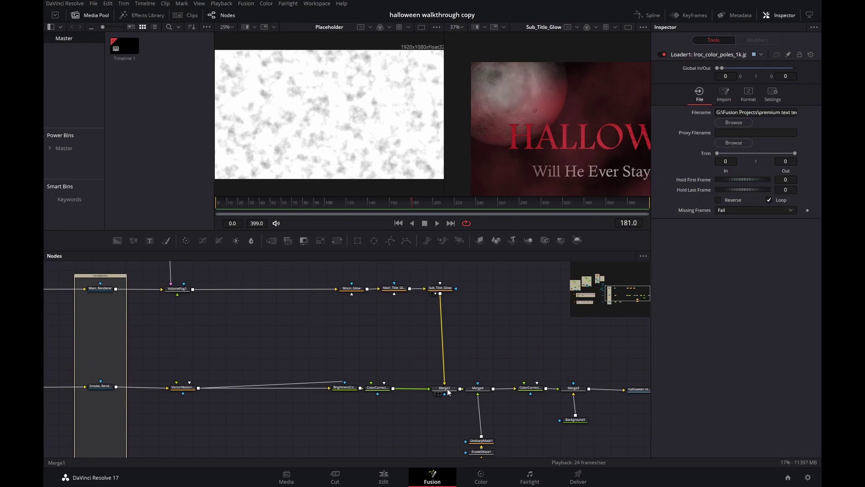
drag(372, 306, 511, 303)
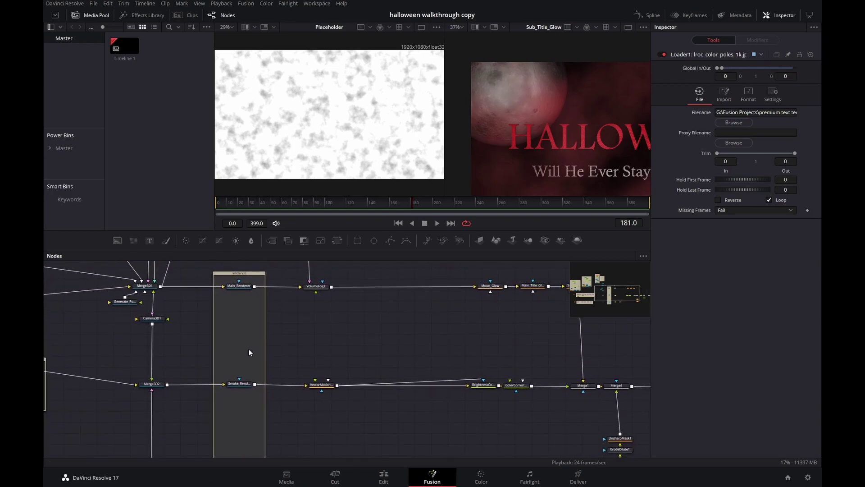
drag(230, 380, 391, 375)
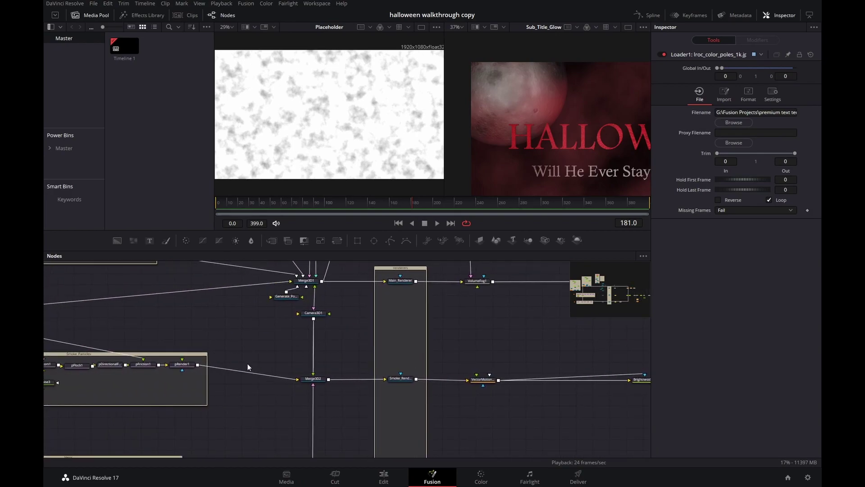
drag(528, 346, 454, 367)
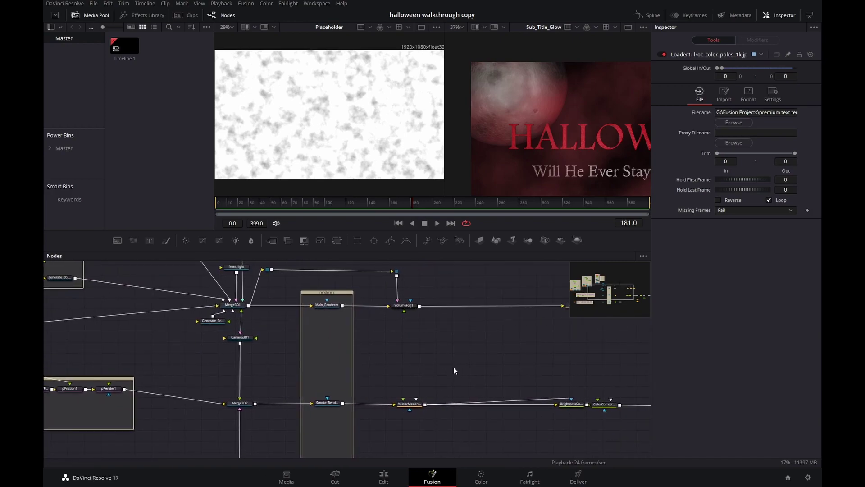
drag(399, 346, 545, 361)
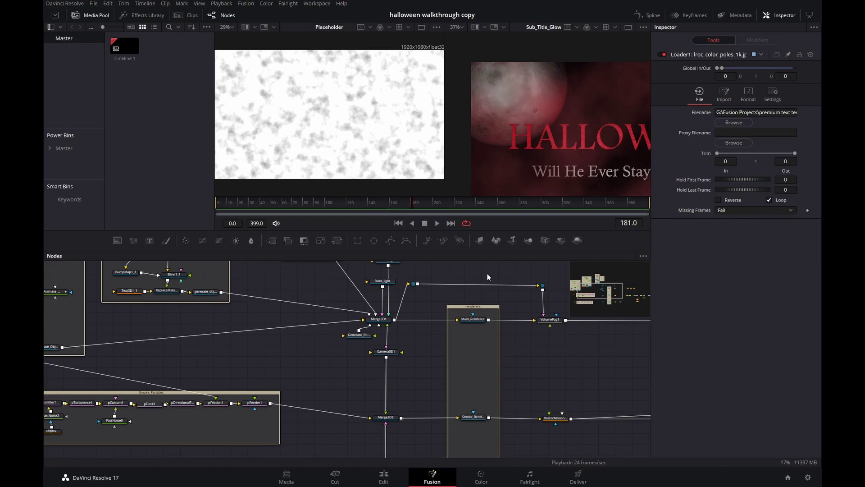
drag(486, 273, 587, 301)
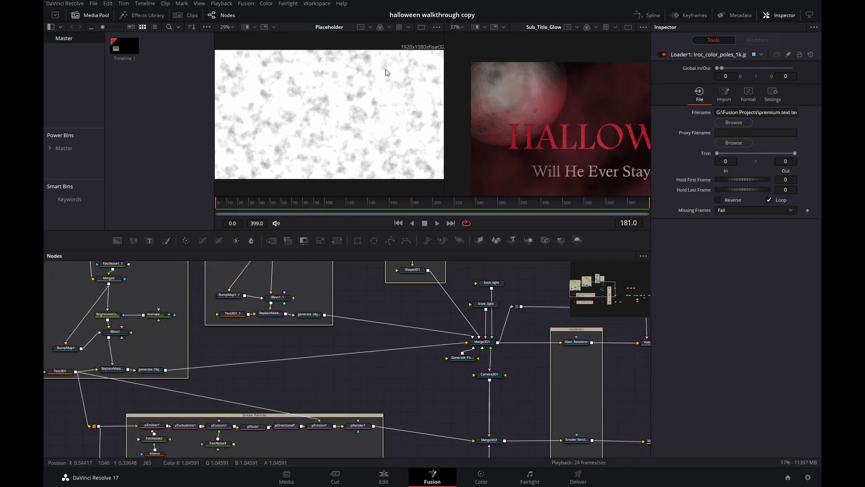
Follow the compositing chain from VolumeFog1 and the glow nodes through Merge1, Merge4 and the veins branch to the final output.
drag(531, 280, 298, 296)
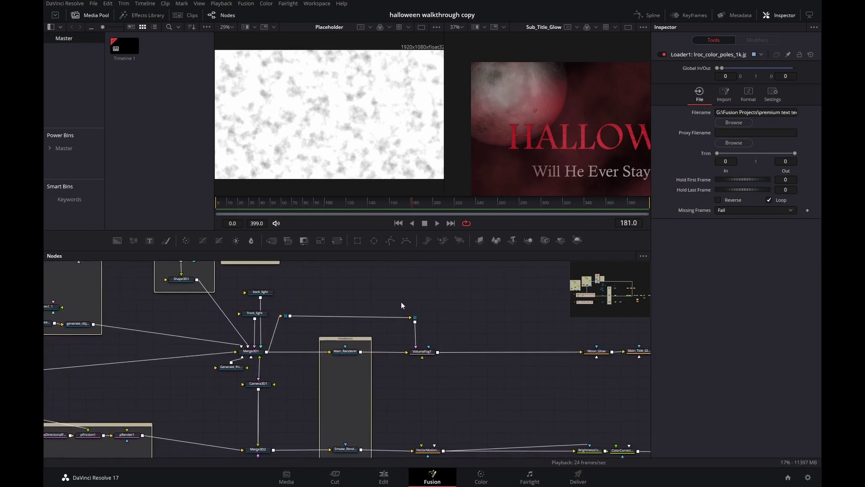
drag(542, 335, 363, 350)
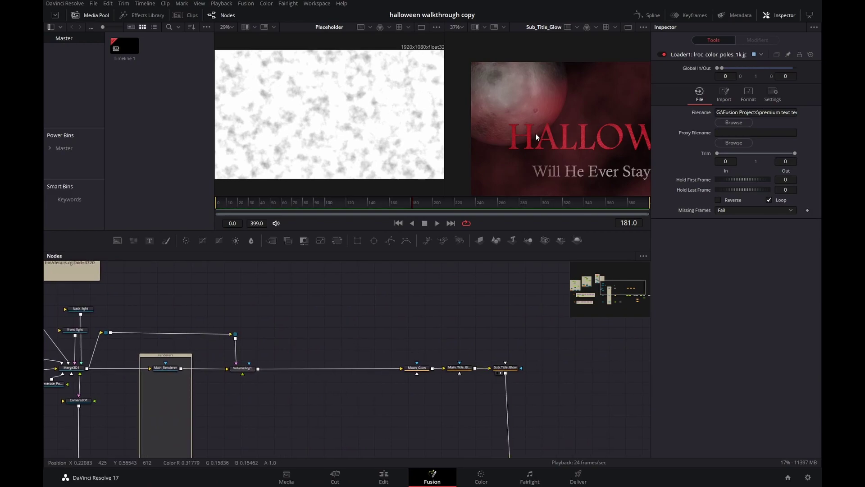
drag(520, 317, 449, 129)
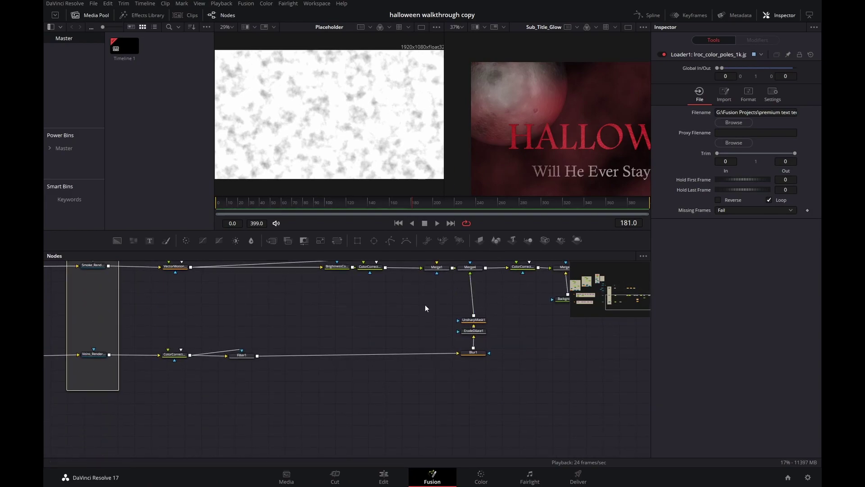
drag(425, 303, 413, 350)
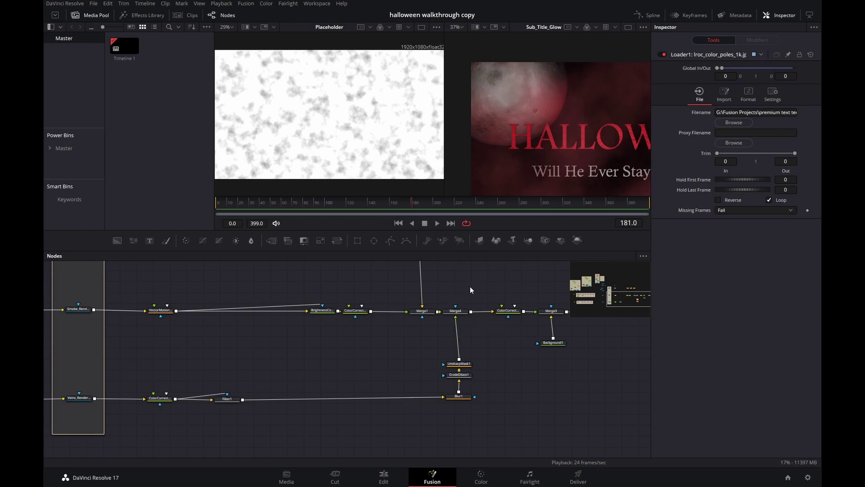
drag(474, 285, 374, 290)
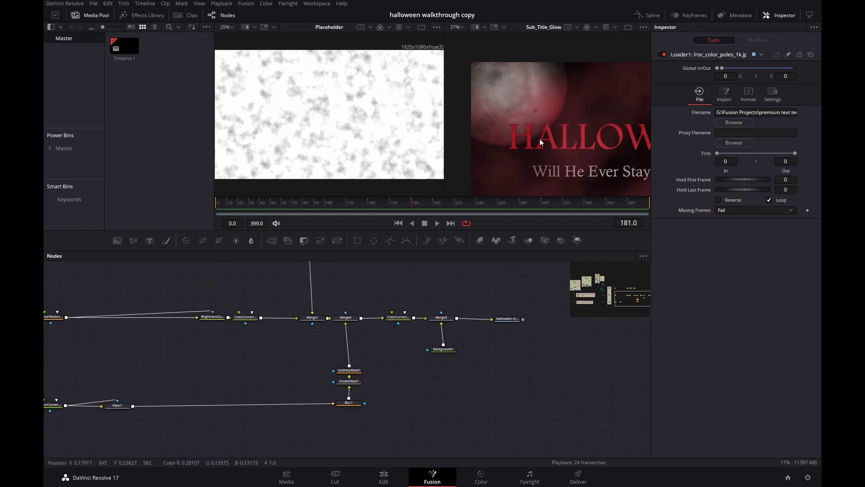
Show Merge3 in the second viewer and examine the smoke and vein details around the title close up.
click(444, 319)
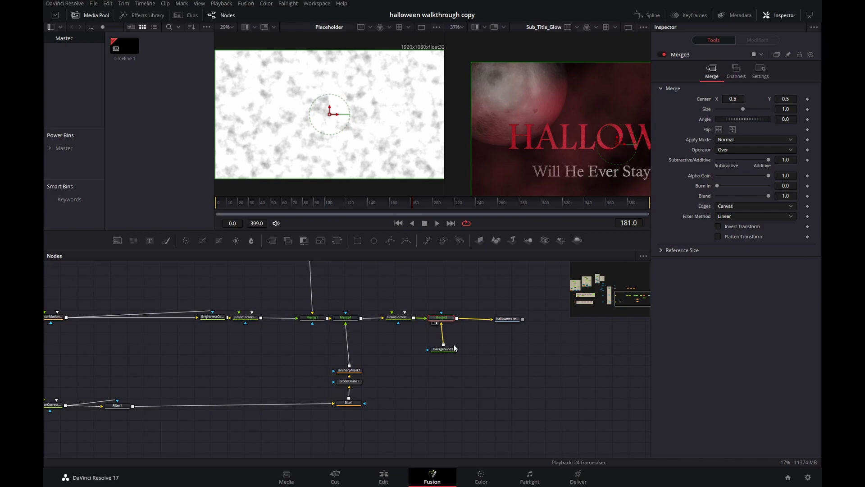
key(2)
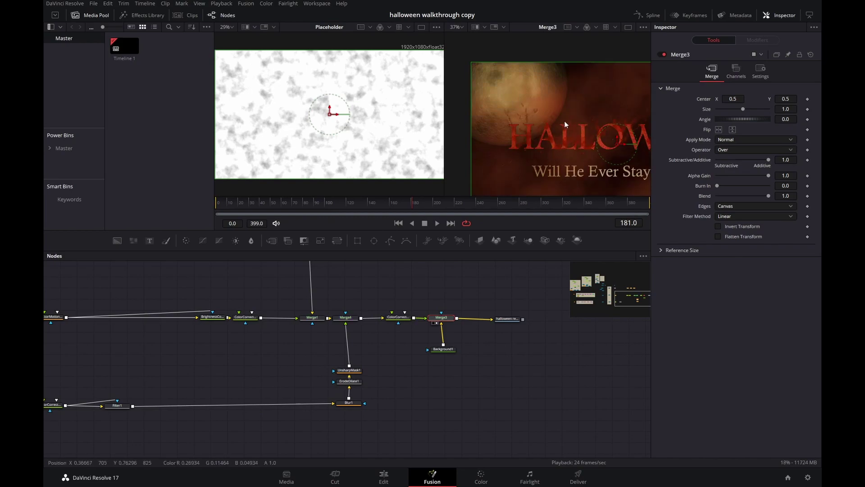
scroll(564, 130, up, 3)
drag(574, 94, 649, 75)
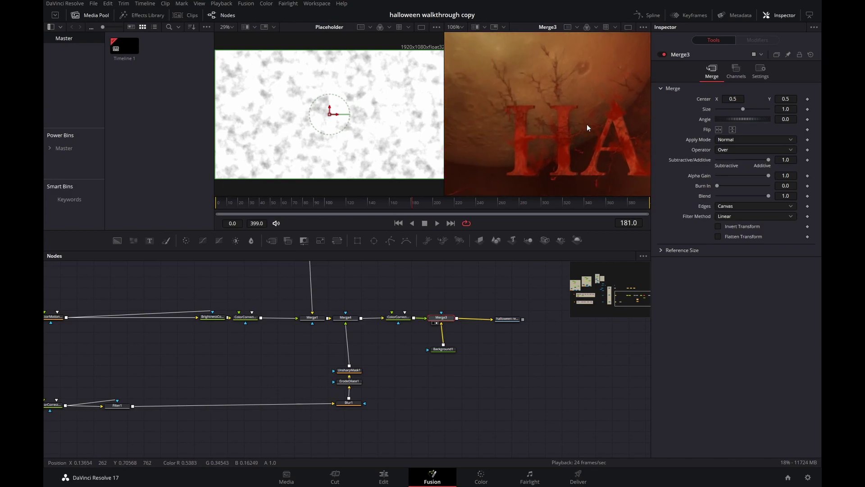
Examine the texture and smoke on the main title letters in Merge3 at close range.
scroll(556, 82, up, 2)
drag(578, 90, 408, 57)
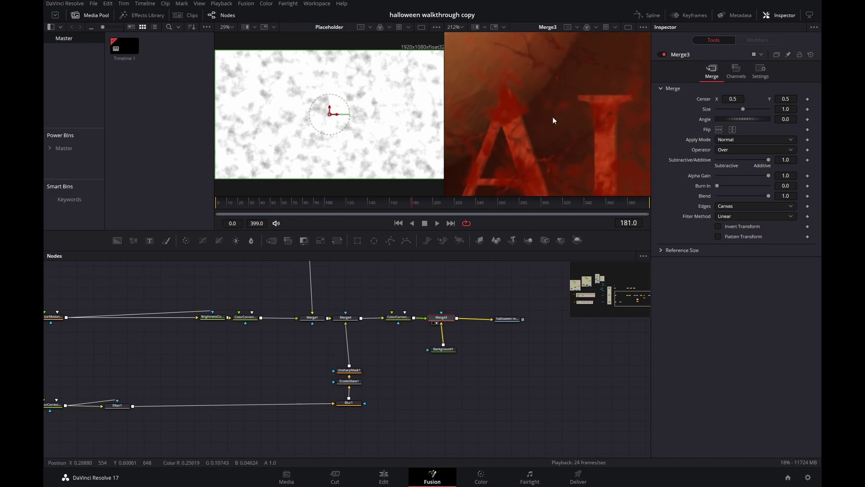
scroll(552, 116, down, 3)
drag(433, 295, 543, 314)
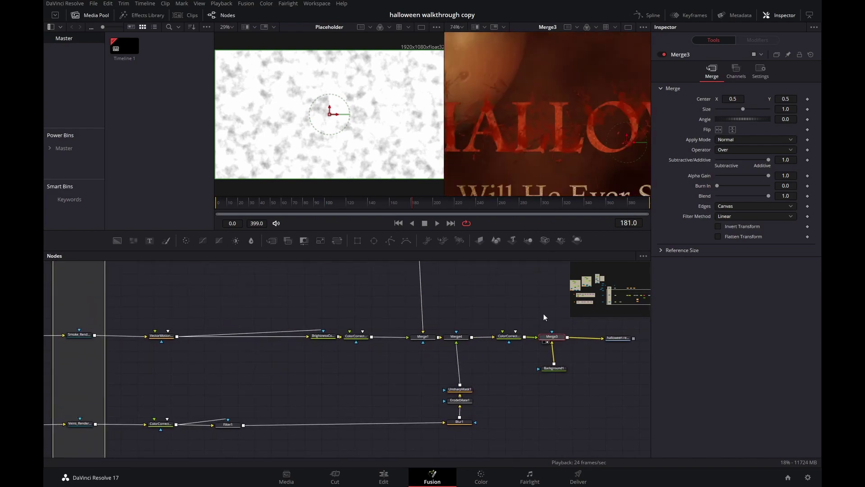
Try a slightly different master tint in ColorCorrector2 before Merge3, and undo it.
click(514, 338)
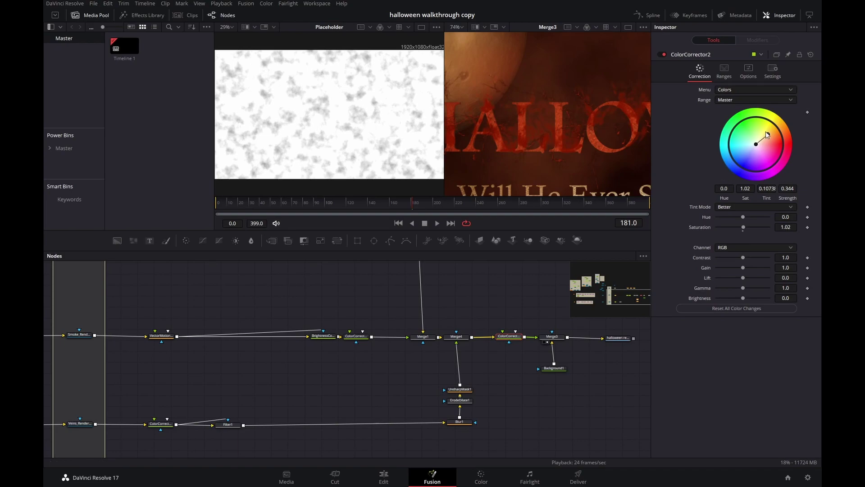
mouse_move(768, 135)
mouse_down()
mouse_move(772, 154)
mouse_move(765, 137)
mouse_up()
key(ctrl+z)
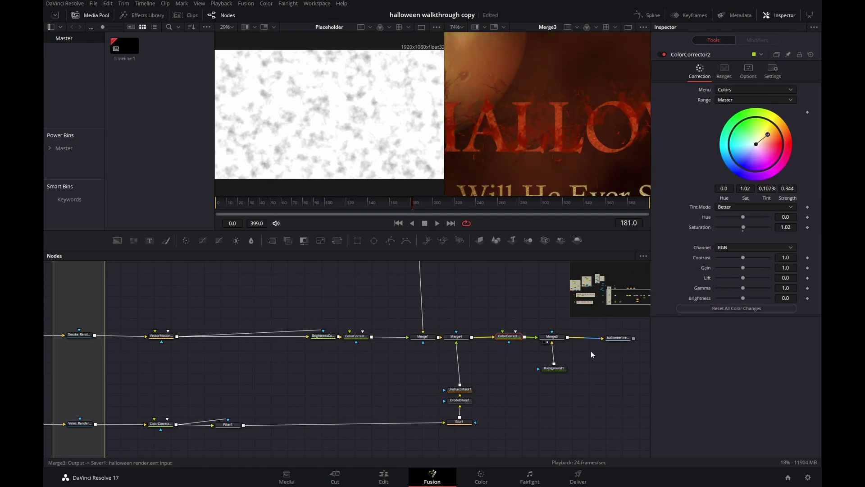
Show ColorCorrector1 of the smoke branch in the first viewer and turn off that viewer's checker underlay.
drag(419, 298, 614, 323)
scroll(578, 127, up, 2)
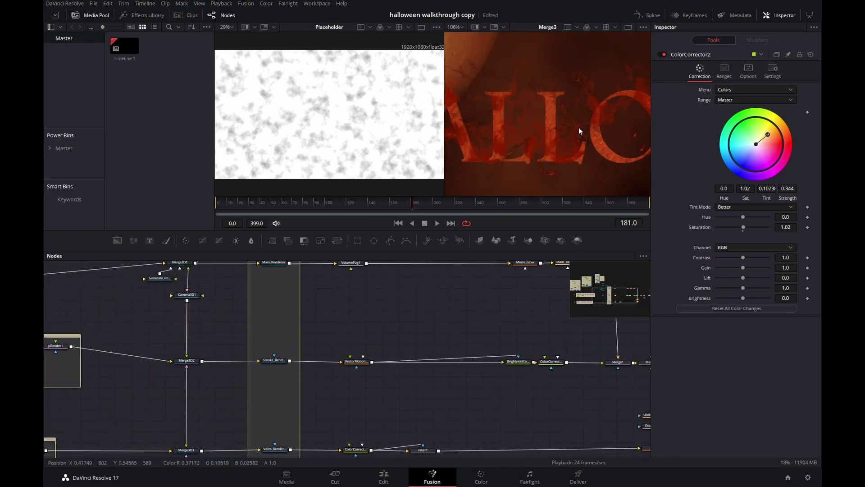
drag(364, 366, 316, 100)
scroll(316, 100, up, 3)
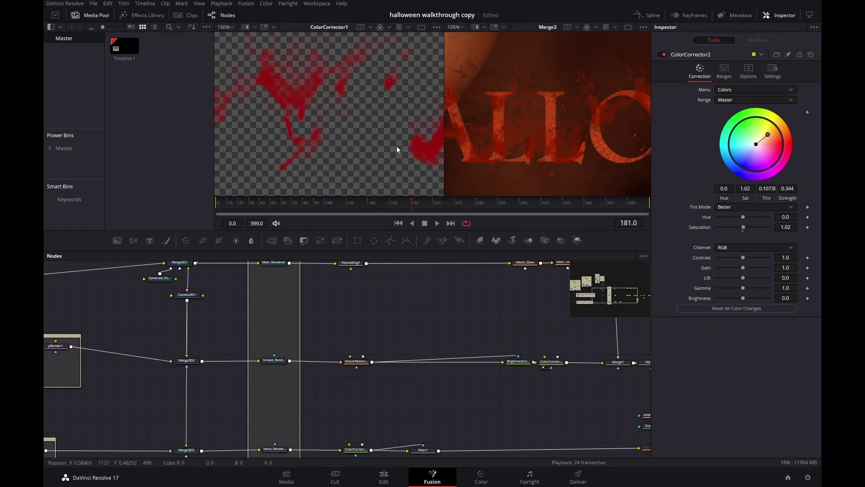
click(436, 28)
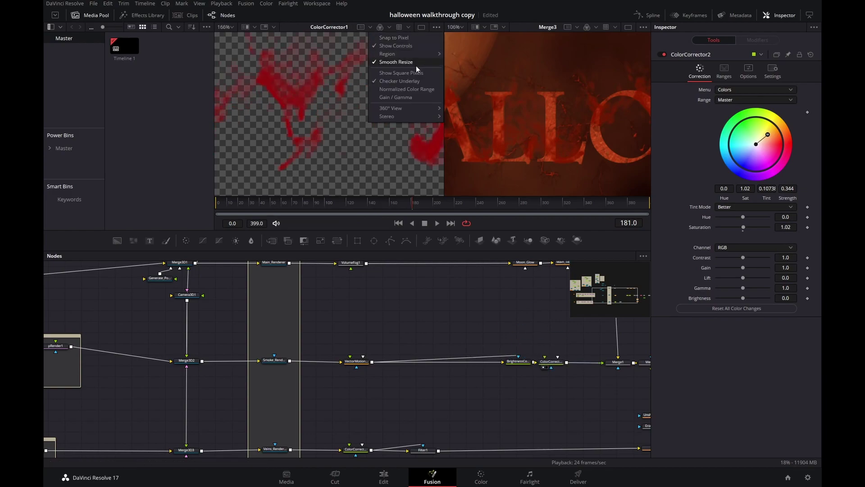
click(419, 82)
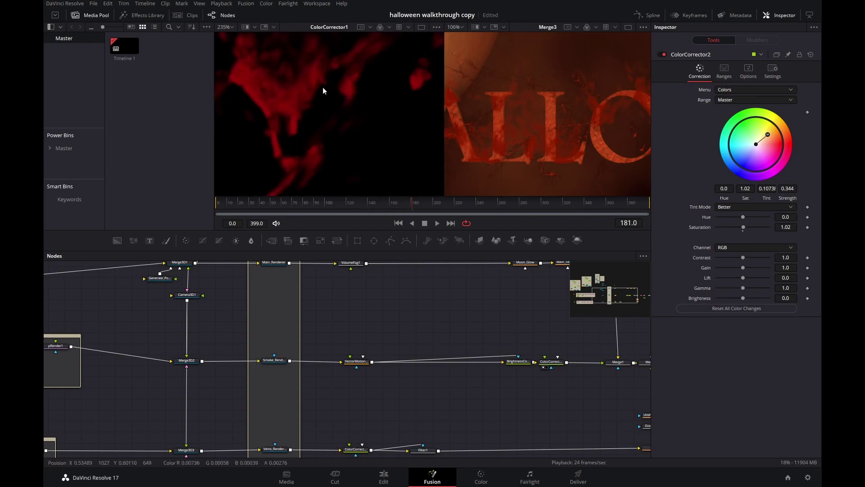
Try shifting the master tint of ColorCorrector1 on the smoke branch.
click(551, 362)
mouse_move(781, 147)
mouse_down()
mouse_move(763, 143)
mouse_move(764, 123)
mouse_move(749, 128)
mouse_move(782, 156)
mouse_up()
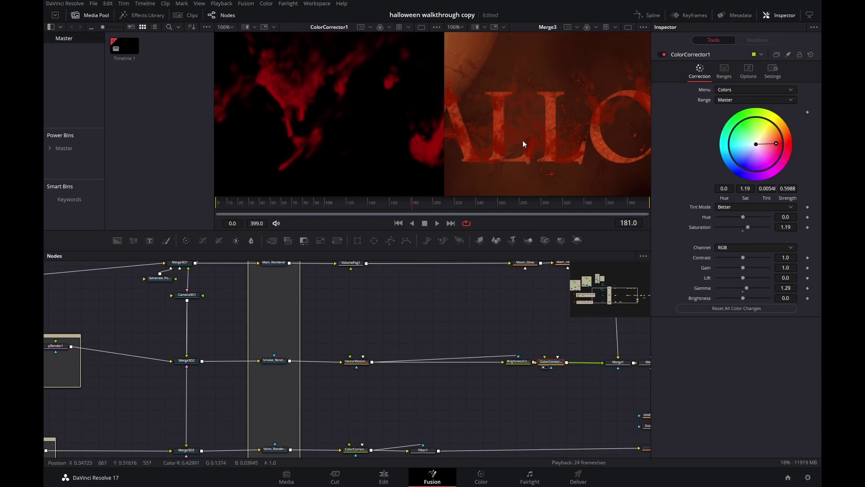
Open the Filter1 settings on the veins branch and examine the veins above the first title letters close up.
drag(496, 325, 491, 272)
drag(505, 131, 630, 170)
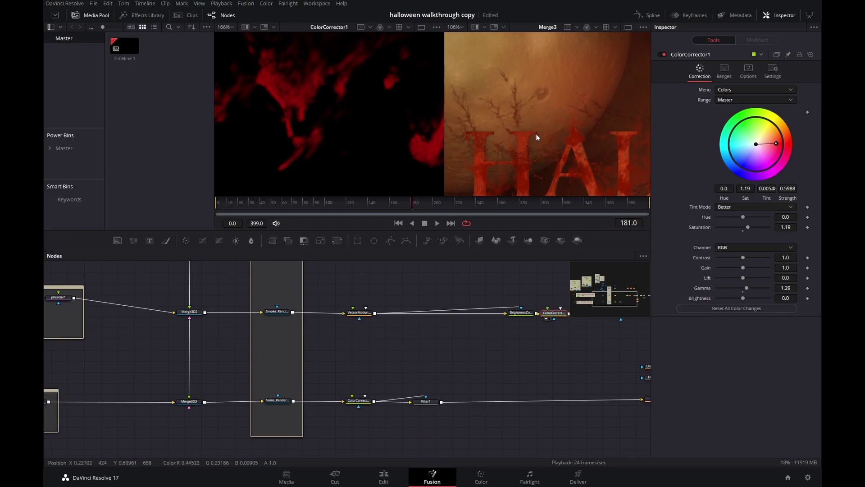
scroll(542, 137, up, 3)
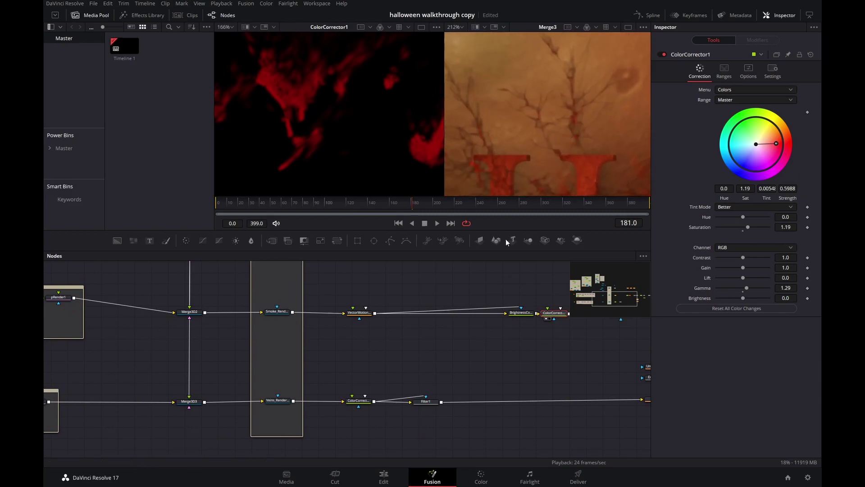
scroll(468, 380, left, 3)
click(490, 395)
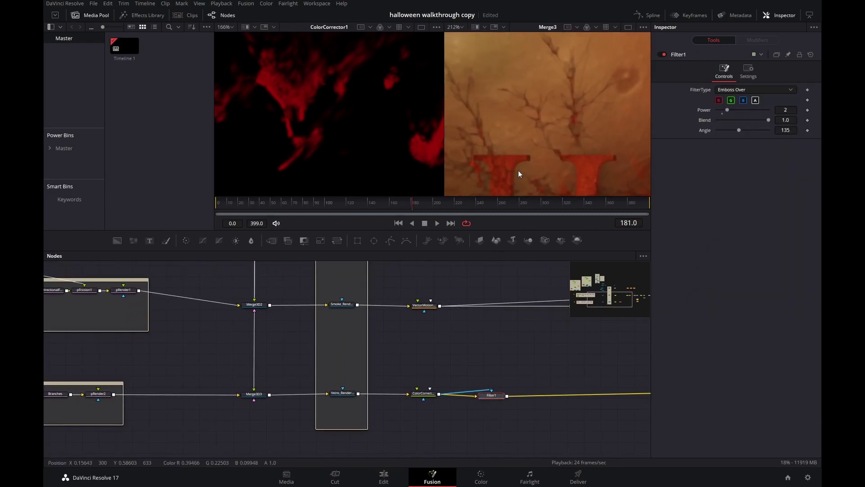
scroll(518, 174, up, 5)
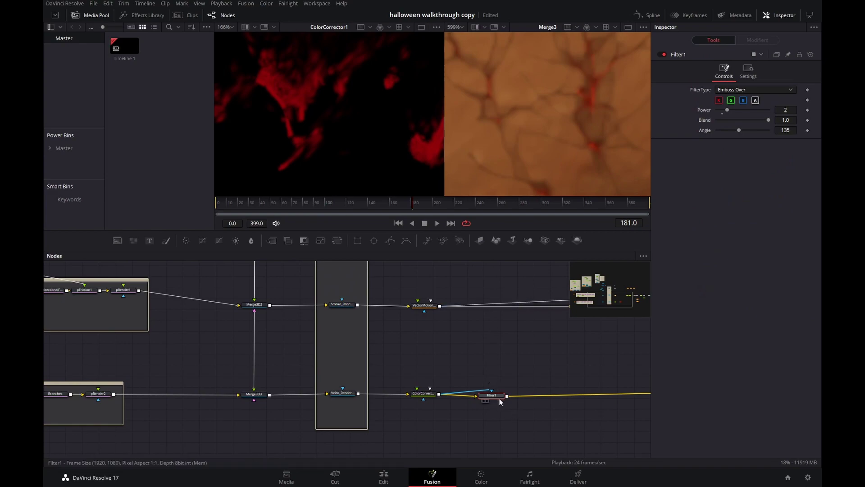
Disable Filter1 to compare the veins without the Emboss Over effect, and enable it again.
key(ctrl+p)
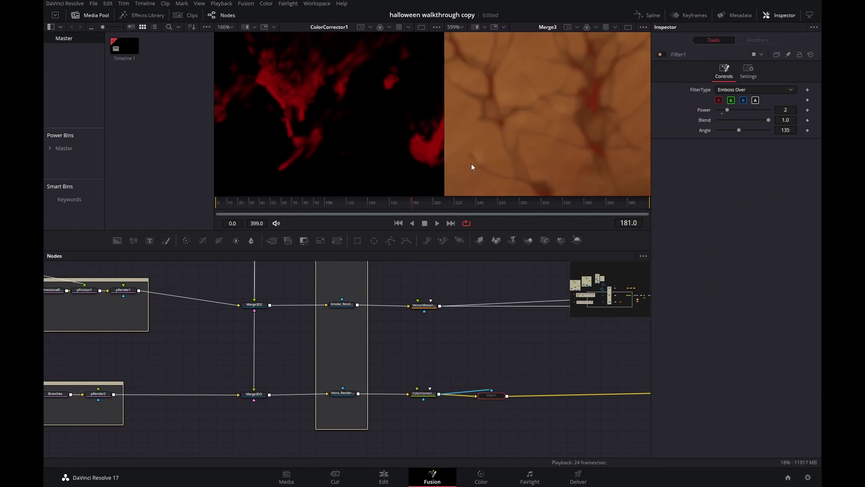
scroll(587, 136, down, 6)
scroll(518, 154, up, 1)
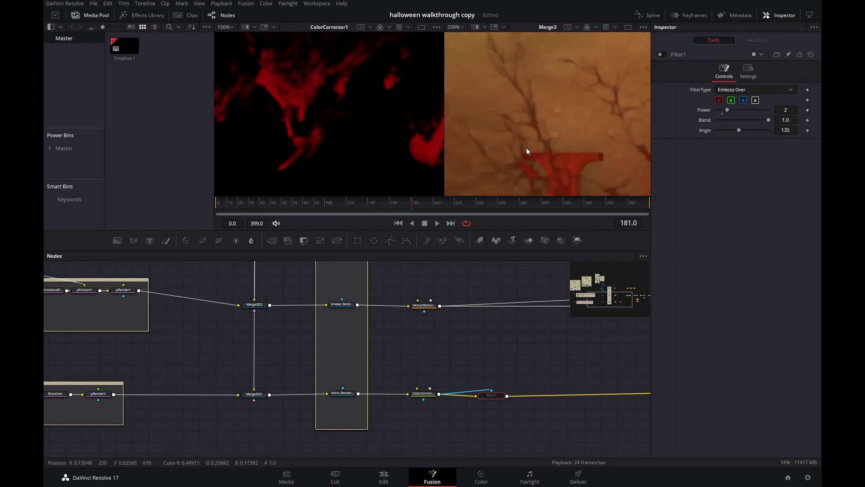
scroll(508, 130, up, 2)
key(ctrl+p)
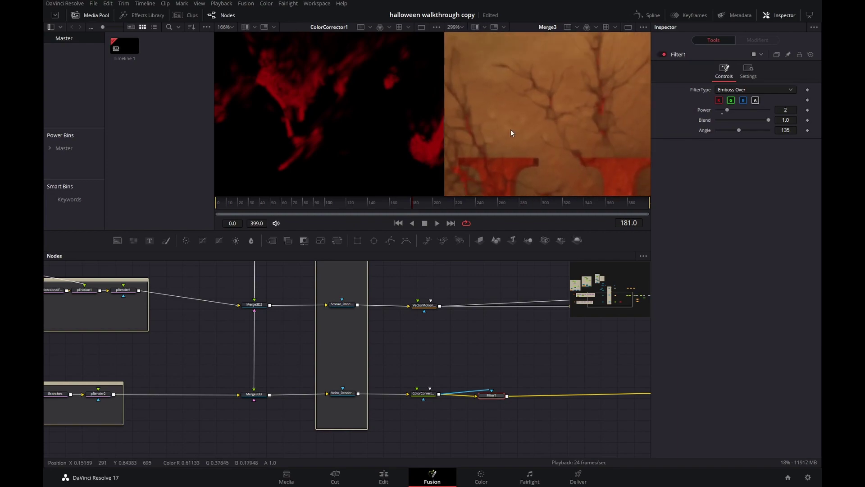
Open the ErodeDilate1 settings on the veins branch and check the veins around the title.
drag(564, 352, 296, 340)
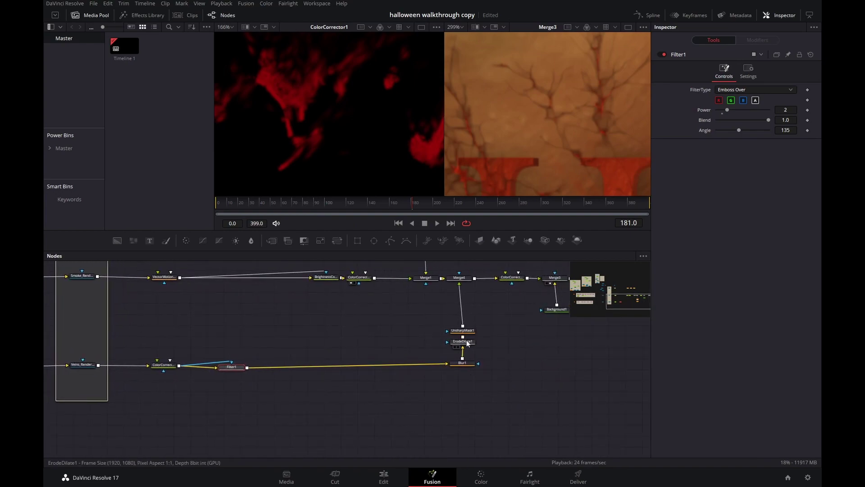
click(463, 342)
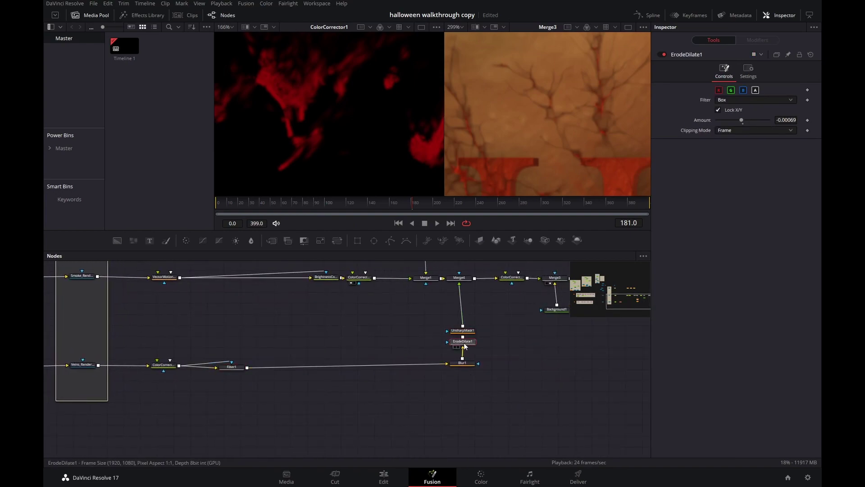
scroll(553, 123, down, 3)
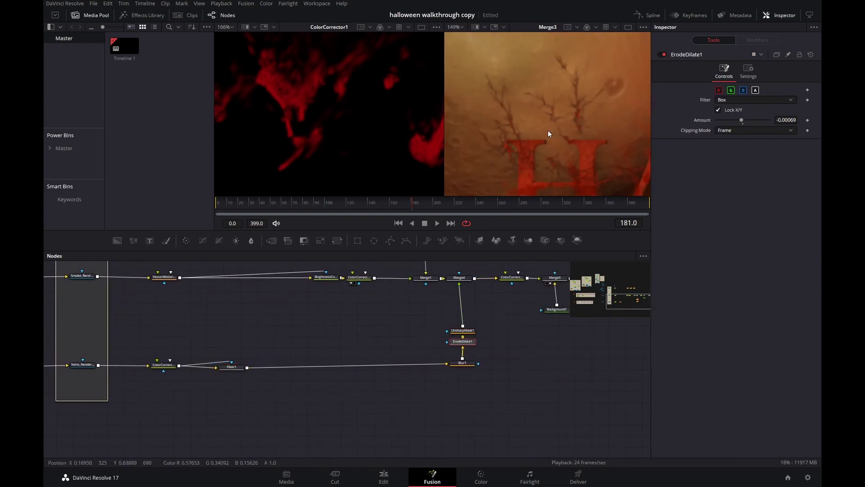
Try a green master tint for the veins in ColorCorrector3, inspect it close up, and undo it.
drag(320, 303, 423, 315)
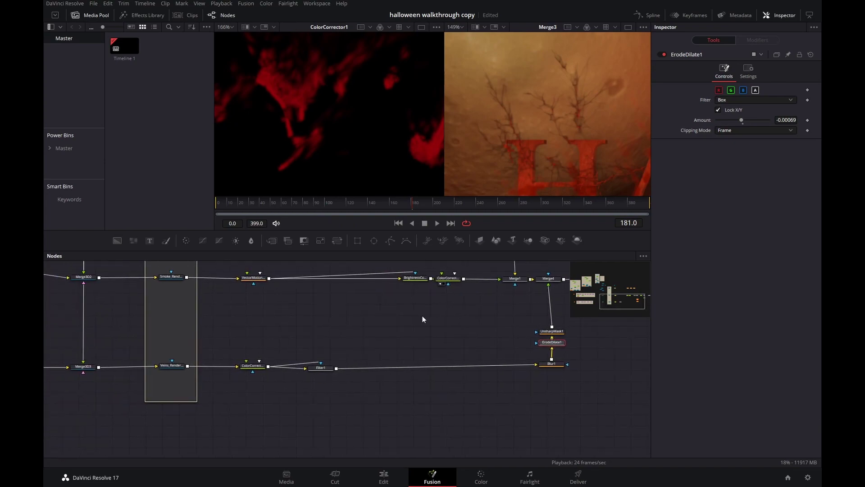
click(260, 368)
drag(779, 148, 729, 138)
scroll(560, 115, up, 2)
scroll(561, 117, up, 2)
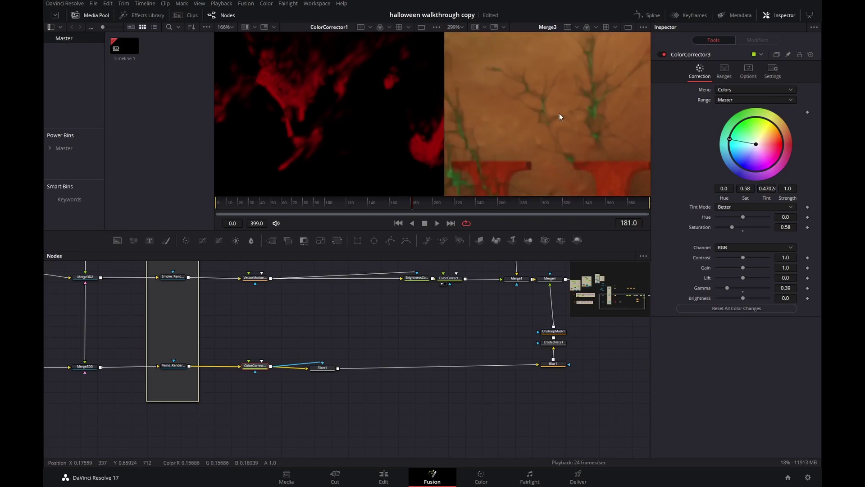
key(ctrl+z)
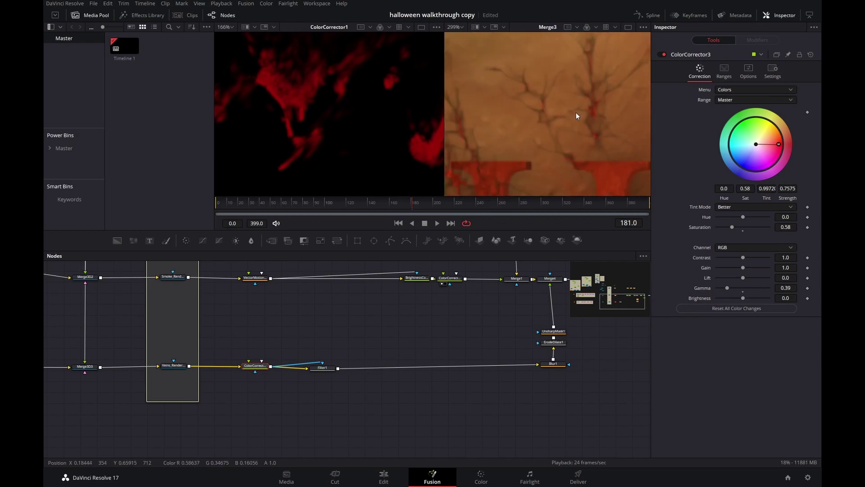
Review the node tree from the title and Smoke Particles groups through Merge3D1 to the renderers.
scroll(576, 113, down, 6)
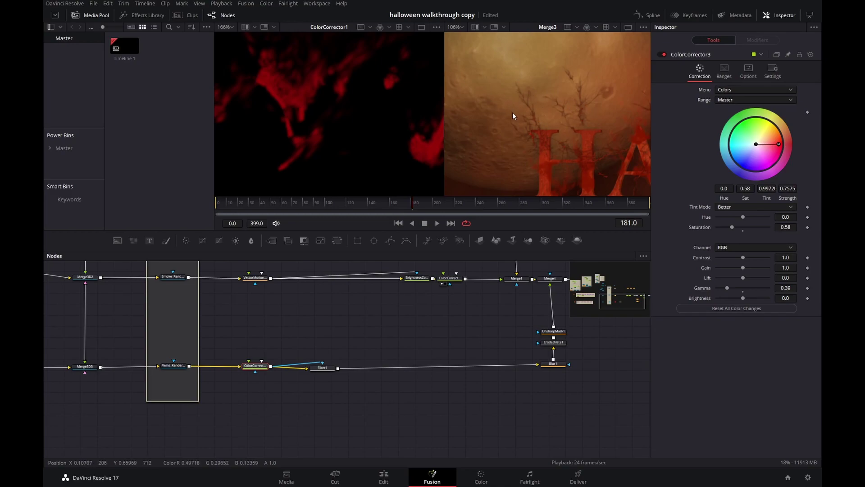
drag(410, 315, 632, 418)
drag(499, 337, 720, 378)
drag(454, 307, 543, 326)
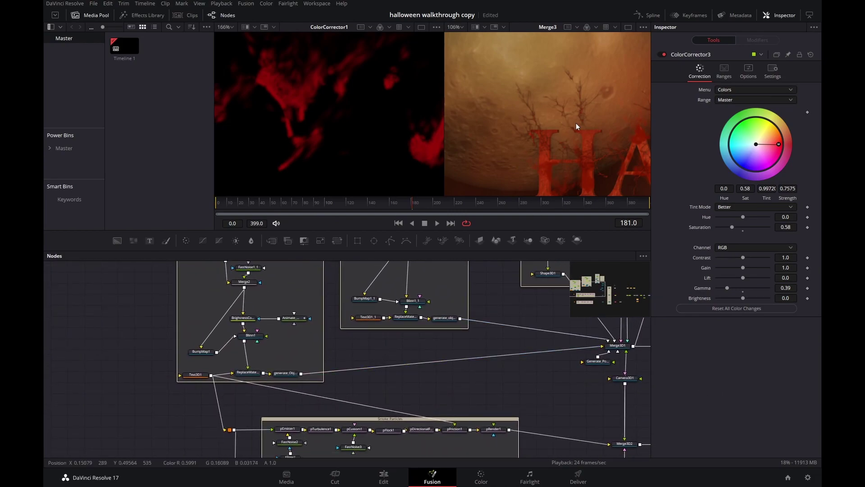
drag(528, 342, 282, 344)
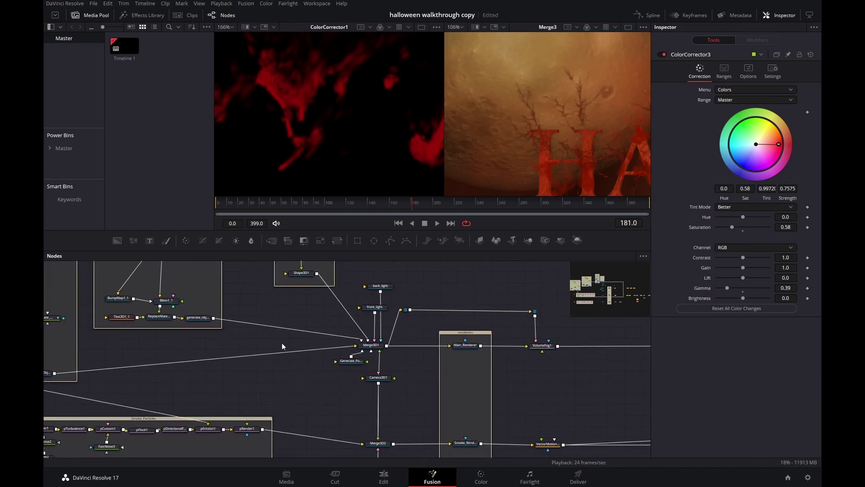
Show Sub_Title_Glow in the second viewer and examine the moon and title without smoke and veins.
drag(583, 342, 296, 350)
click(527, 352)
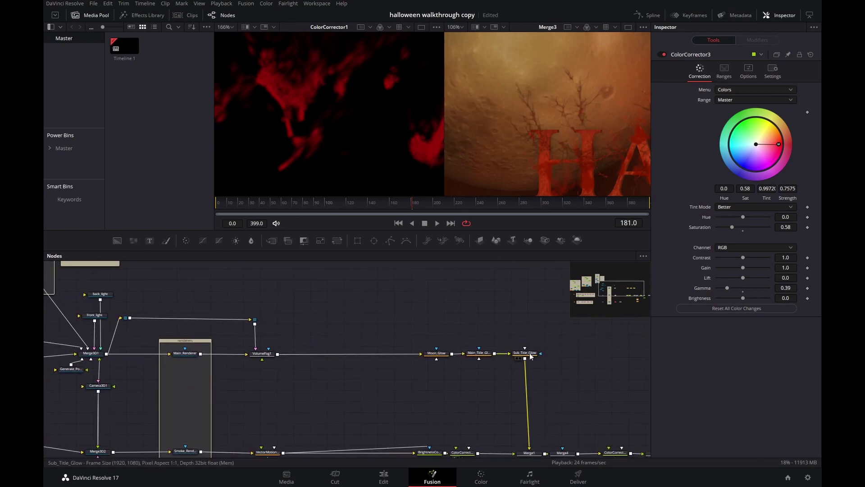
key(2)
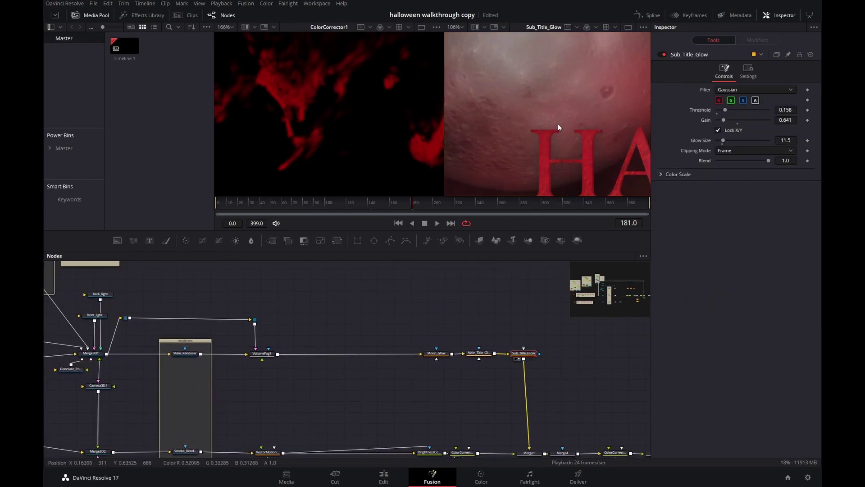
scroll(558, 123, down, 4)
scroll(580, 155, up, 2)
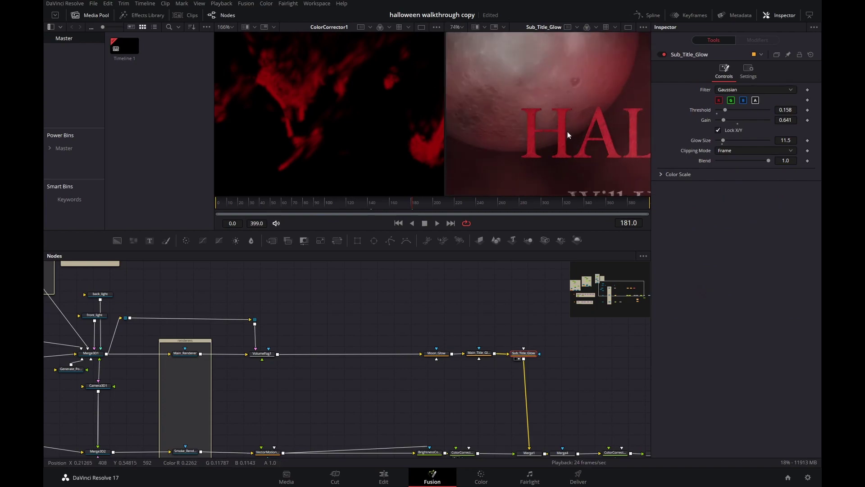
scroll(564, 132, down, 2)
Replace the main title text in Text3D1 with "NEW TEXT".
drag(299, 292, 480, 313)
drag(390, 292, 656, 302)
drag(363, 340, 494, 333)
click(251, 408)
triple_click(723, 100)
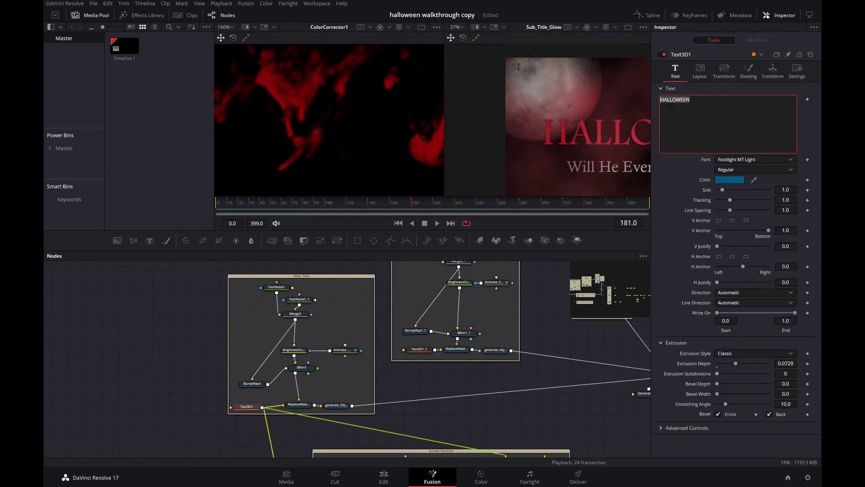
text(NEW TEXT)
click(662, 221)
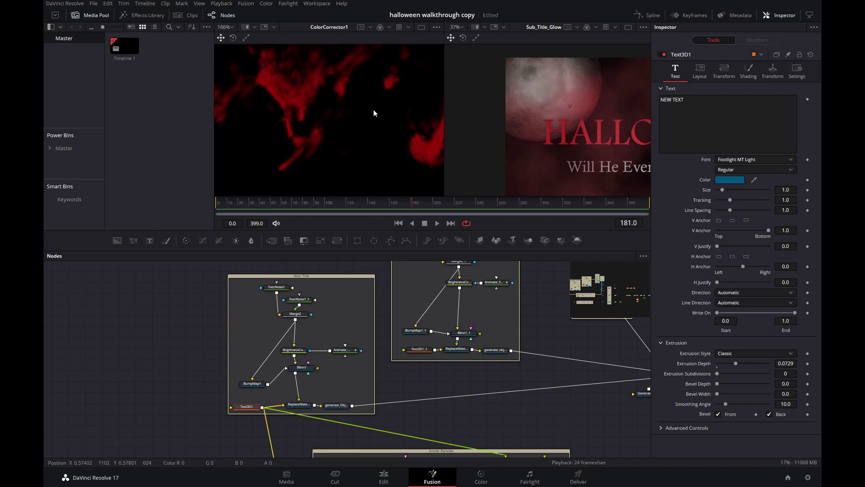
Examine the Smoke_Particles chain fed by Text3D1, from the emitter through pFriction1 and pRender1.
drag(198, 378, 85, 296)
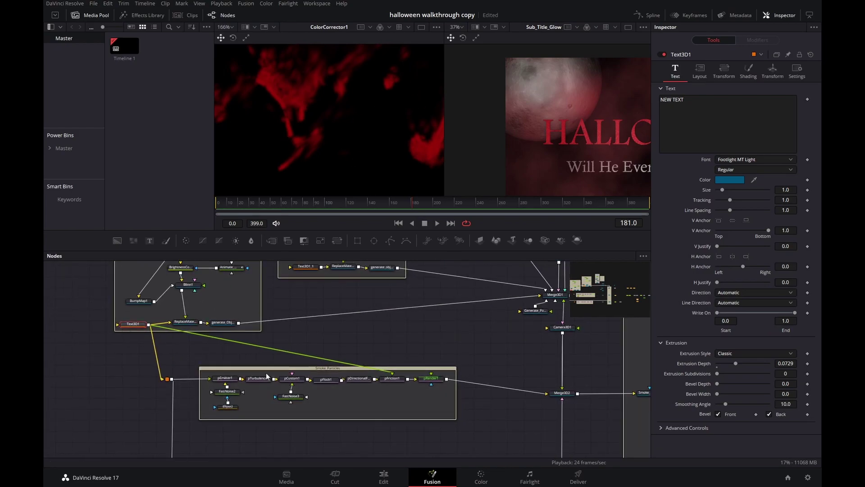
scroll(436, 384, up, 3)
scroll(435, 383, up, 3)
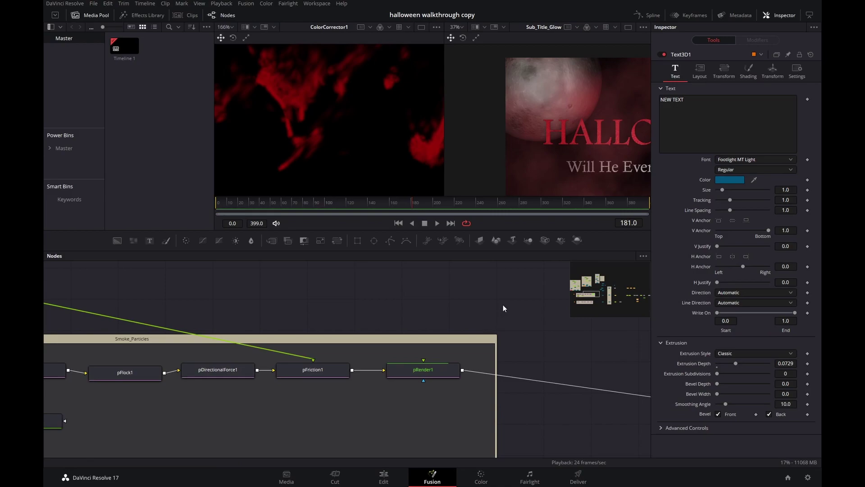
drag(519, 306, 421, 299)
drag(508, 341, 373, 369)
drag(486, 331, 339, 373)
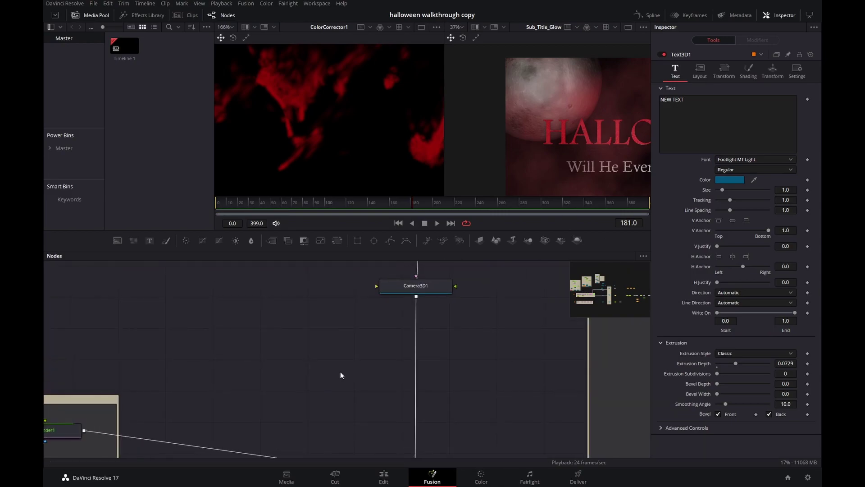
Follow the main branch from Merge3D1 through Main_Renderer and VolumeFog1 to the glow nodes, and open the Sub_Title_Glow settings.
drag(173, 364, 334, 383)
drag(433, 353, 85, 395)
drag(355, 326, 136, 417)
drag(434, 288, 244, 288)
scroll(396, 345, down, 3)
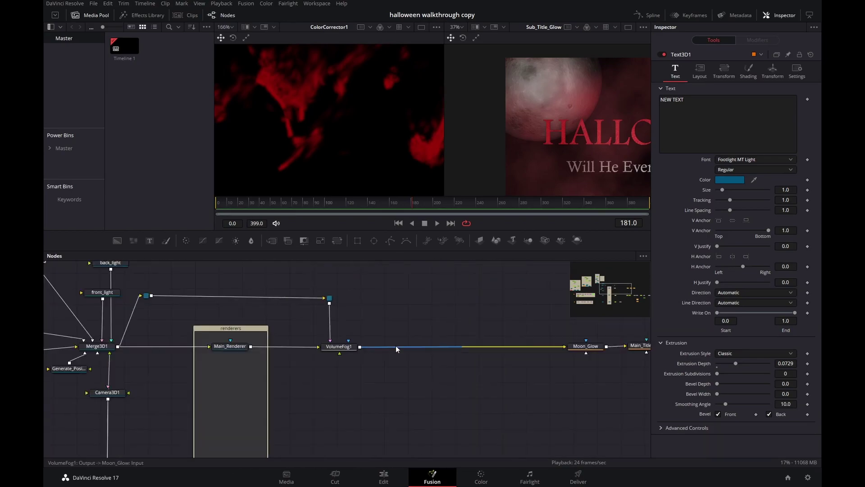
drag(496, 363, 319, 353)
click(533, 335)
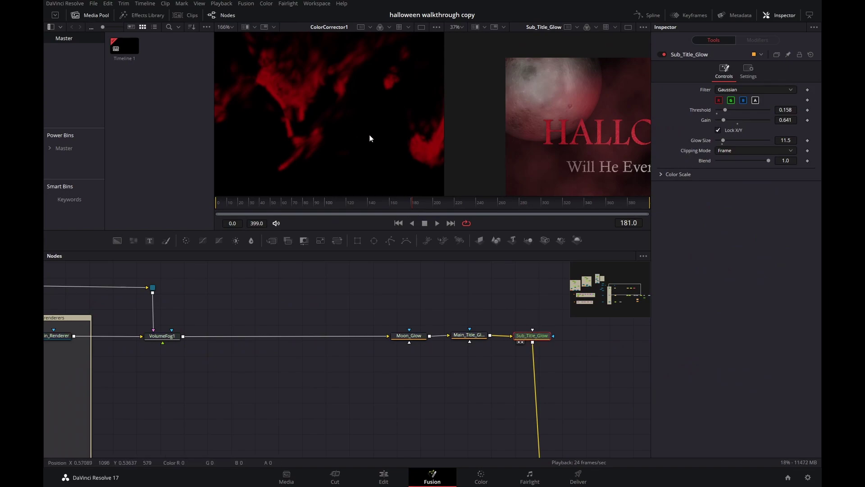
Show Sub_Title_Glow in the first viewer with the whole title frame in view.
key(1)
scroll(353, 102, down, 6)
scroll(336, 105, up, 3)
scroll(337, 106, down, 3)
Try the Corbel font on the main title in Text3D1, and settle on Elephant.
drag(383, 289, 643, 332)
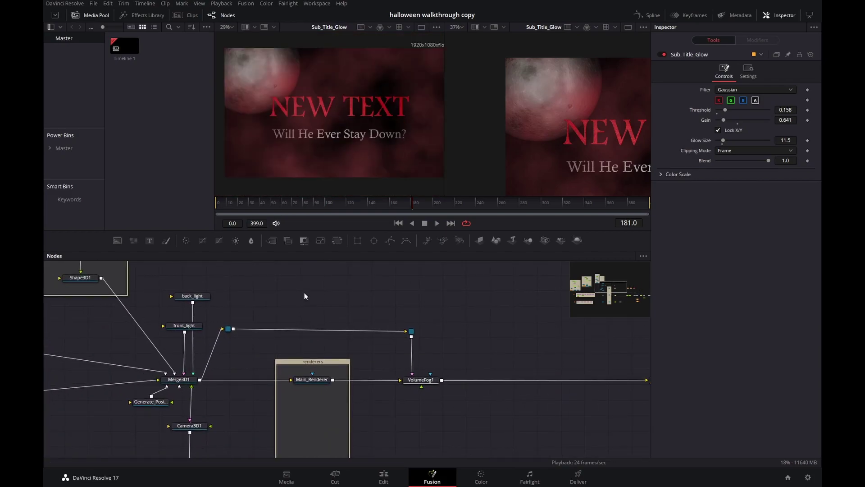
drag(304, 293, 640, 339)
drag(392, 385, 670, 365)
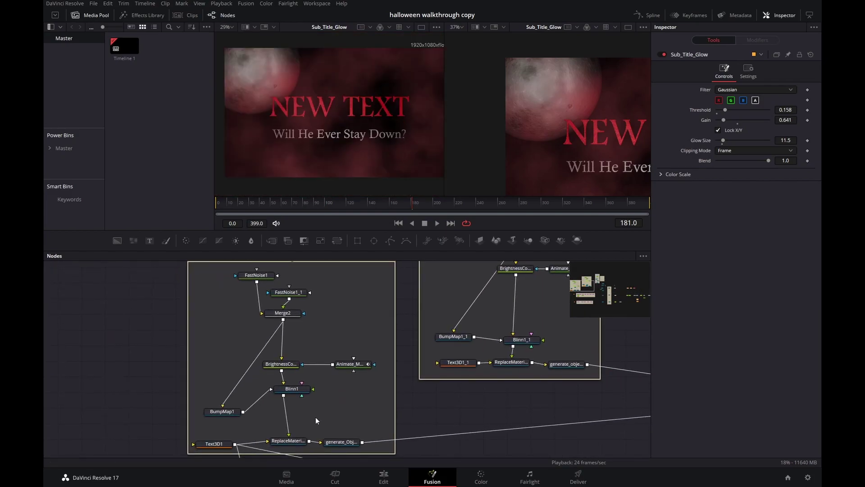
click(214, 444)
click(753, 161)
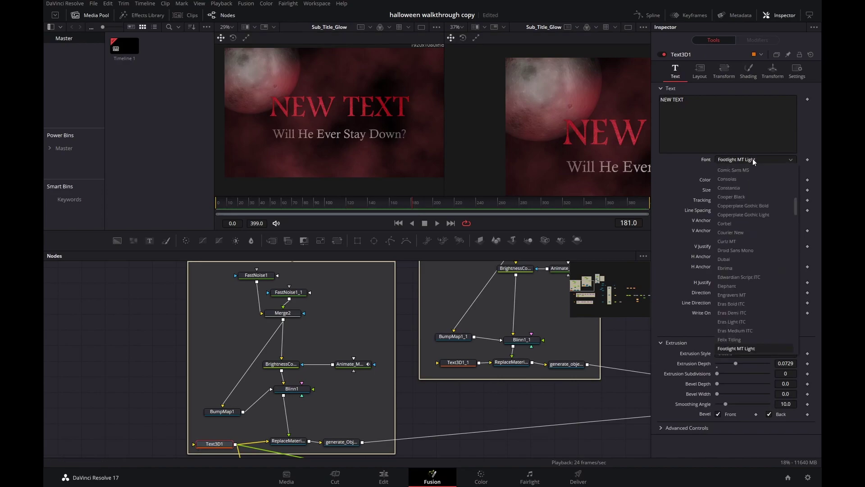
click(744, 224)
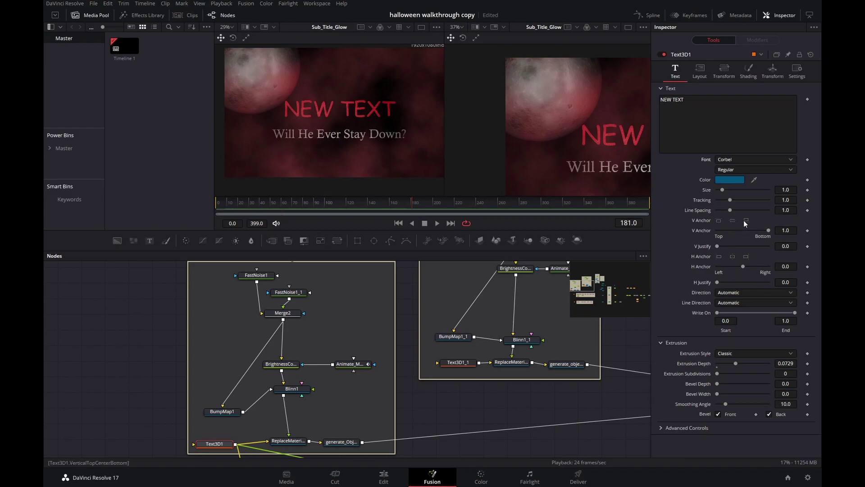
click(739, 157)
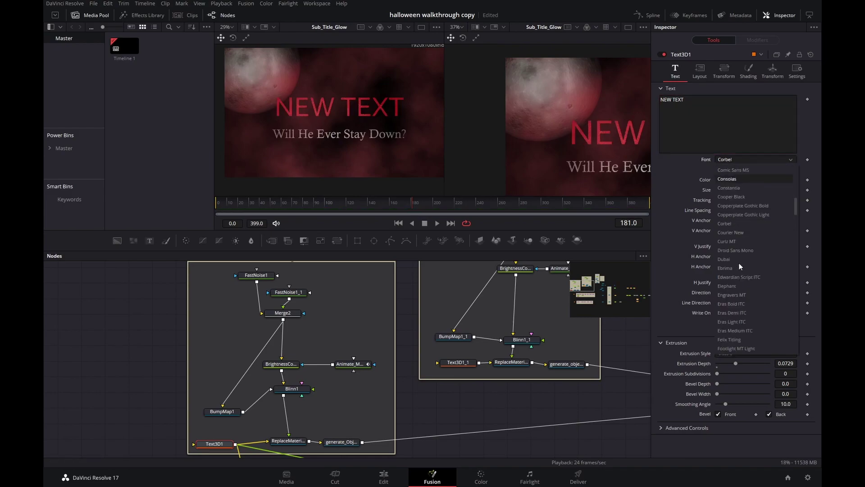
click(737, 285)
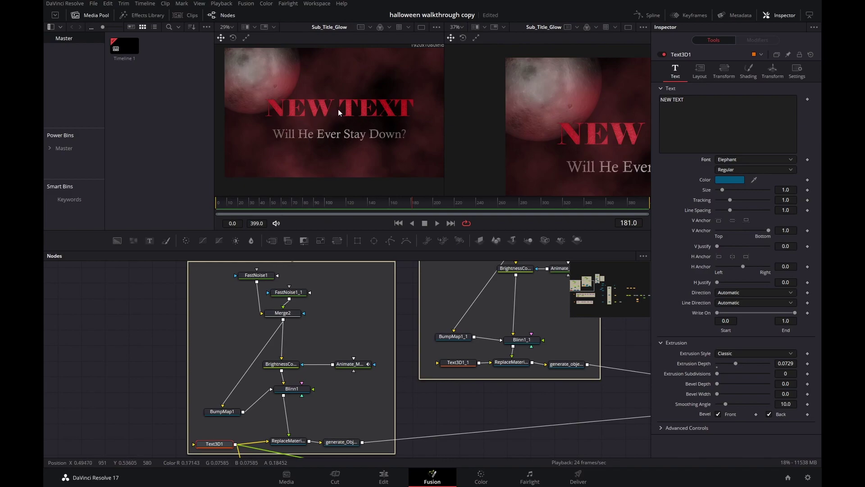
Set the diffuse color of the main title's Blinn1 material to dark green, #005500.
click(299, 387)
click(730, 100)
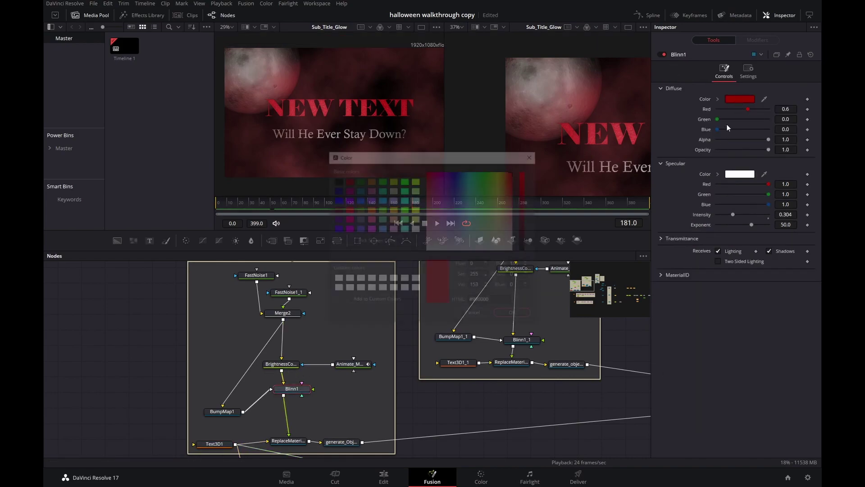
click(359, 181)
click(515, 316)
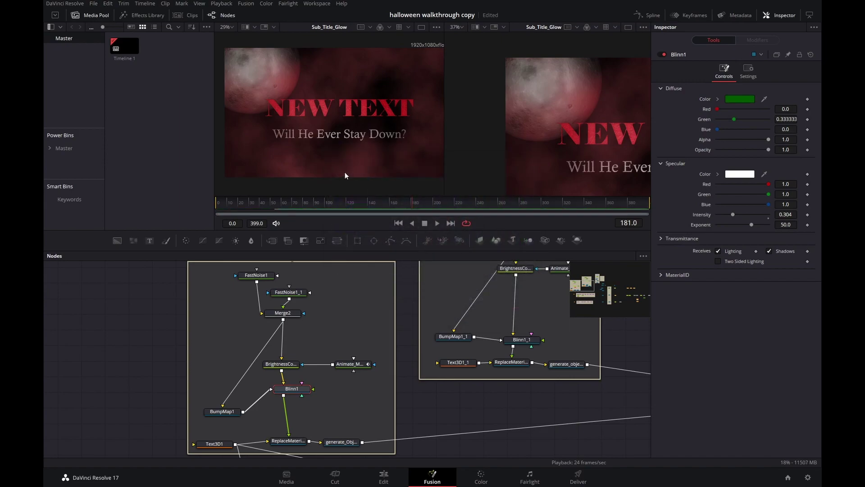
Set the VolumeFog1 fog color to dark green, #005500.
drag(551, 371, 184, 411)
drag(482, 343, 212, 282)
drag(400, 316, 141, 274)
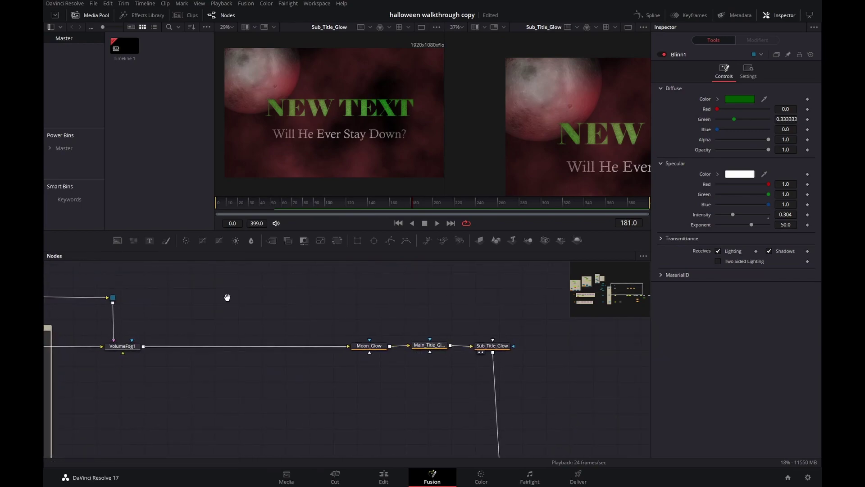
drag(226, 297, 334, 305)
click(231, 354)
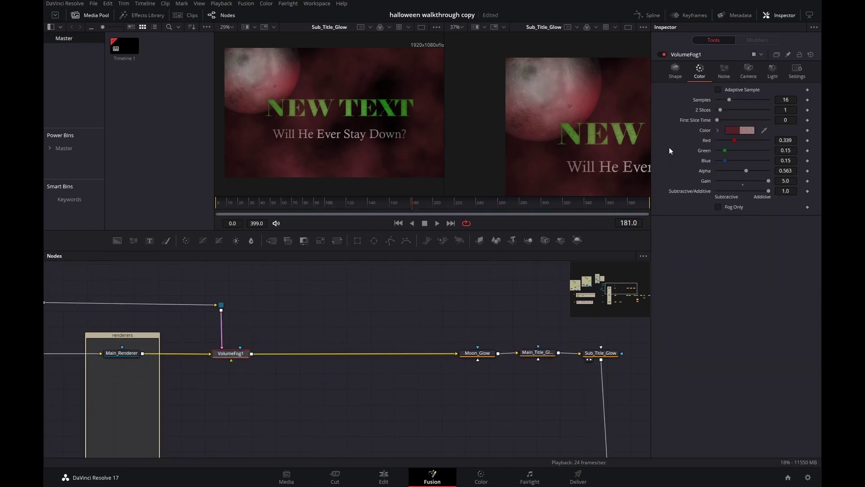
click(735, 131)
click(359, 180)
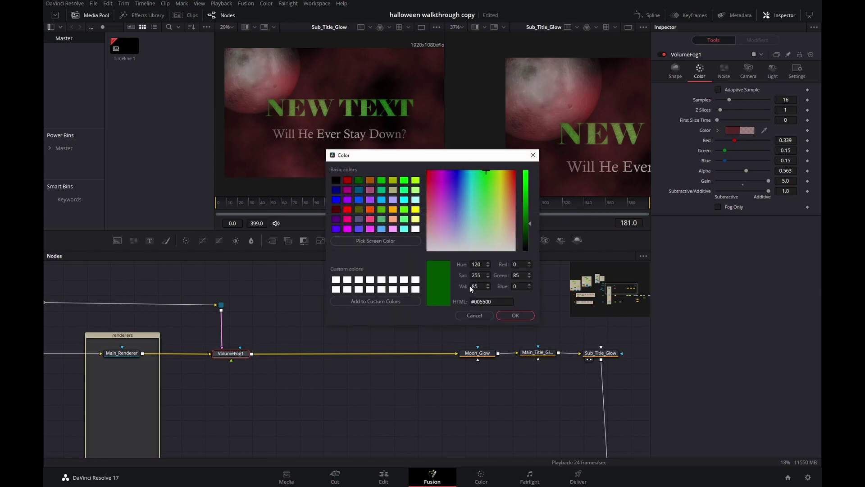
click(506, 315)
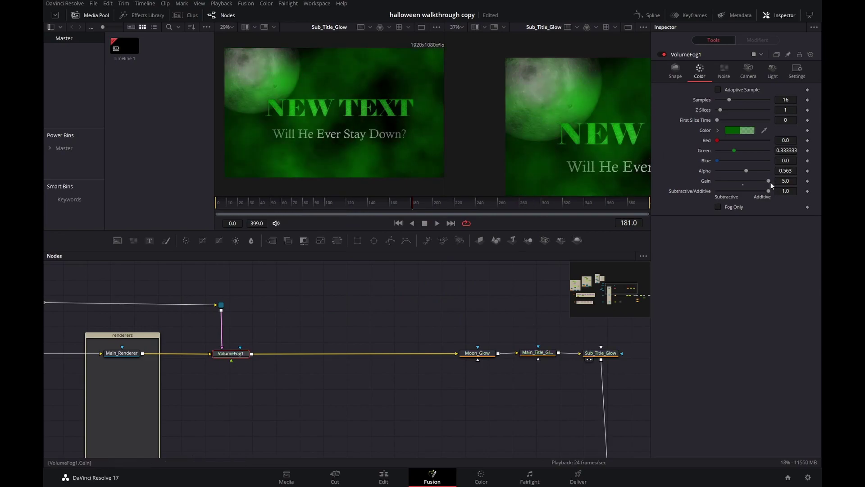
Lower the VolumeFog1 color gain to 3.29 and check the fog around the title.
drag(758, 182, 755, 182)
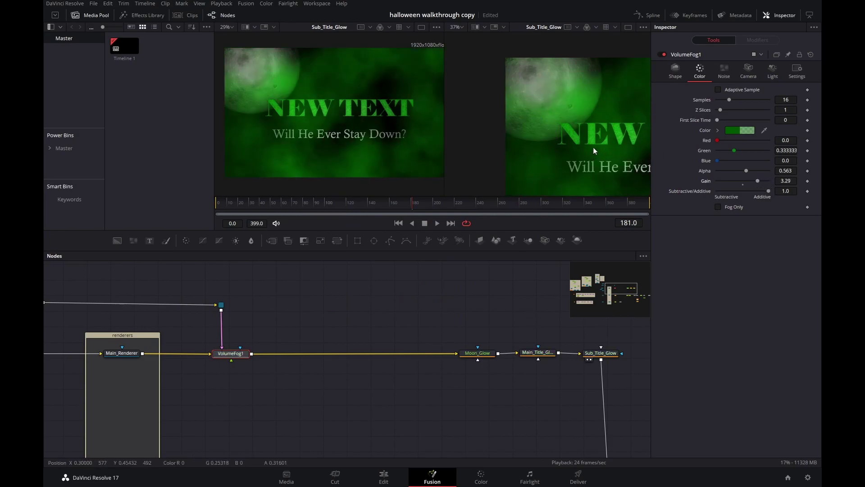
scroll(586, 145, up, 2)
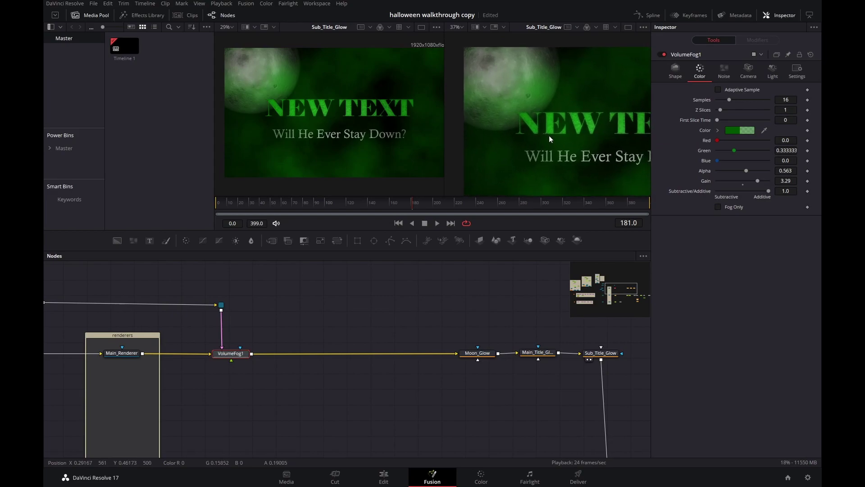
scroll(588, 93, down, 2)
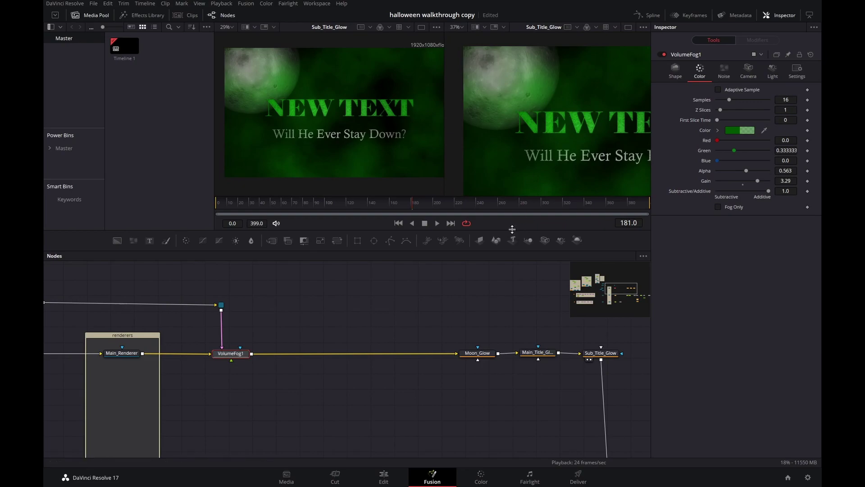
Show Merge3 in the second viewer and examine the smoke and veins on the title up close.
drag(506, 324, 325, 246)
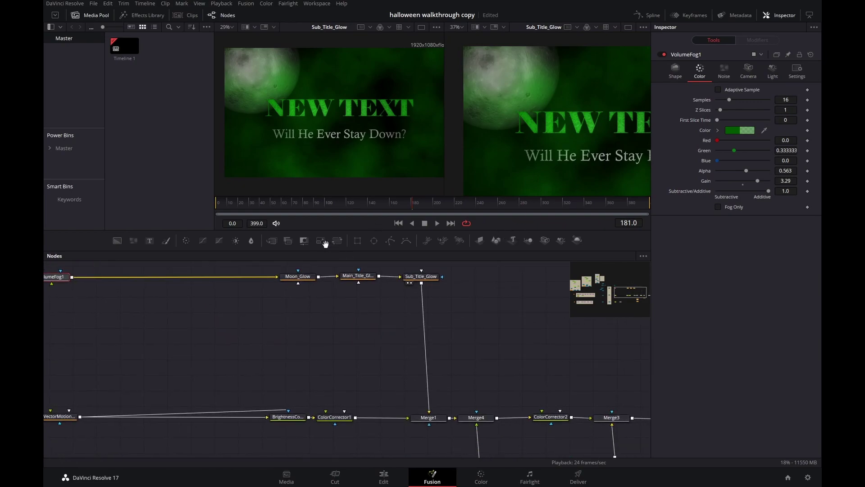
drag(569, 346, 491, 289)
drag(539, 324, 486, 319)
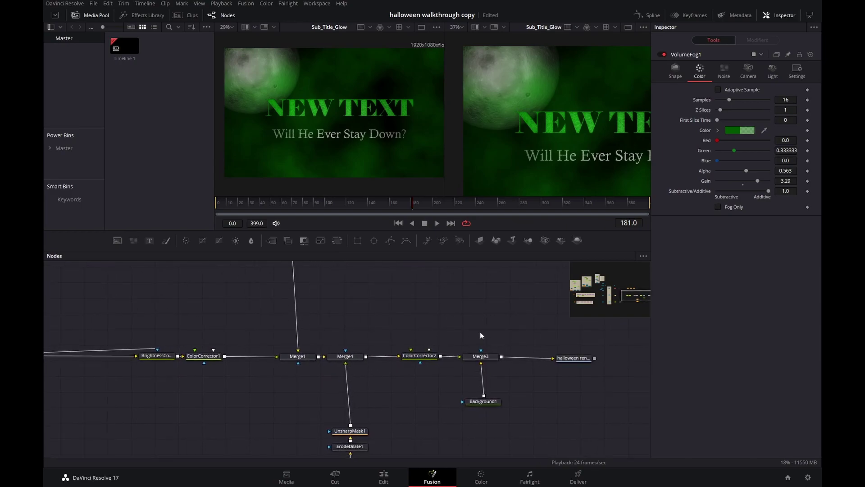
click(491, 357)
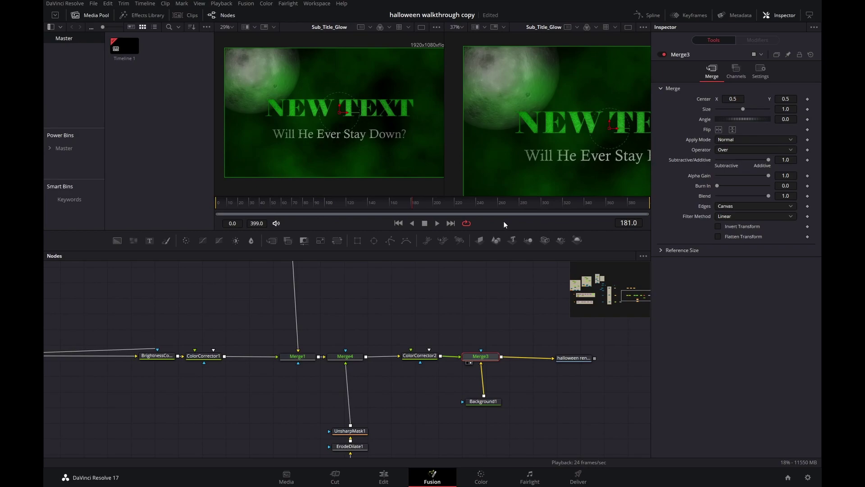
key(2)
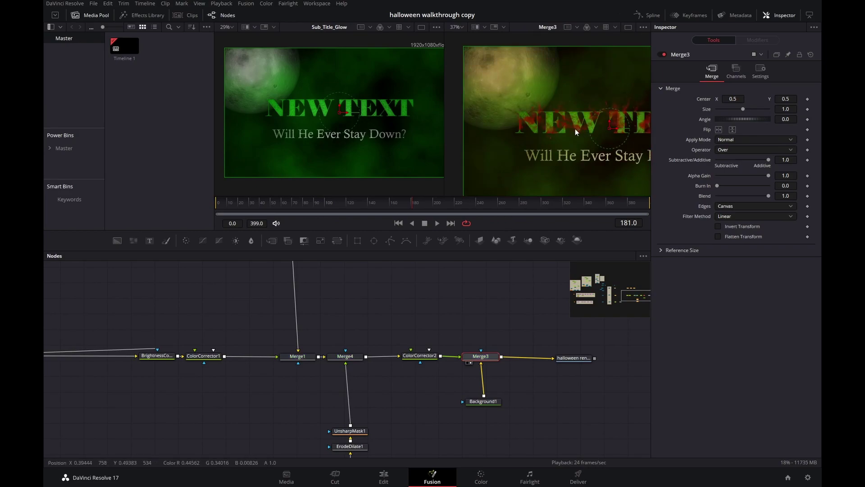
scroll(574, 126, up, 2)
scroll(511, 108, up, 2)
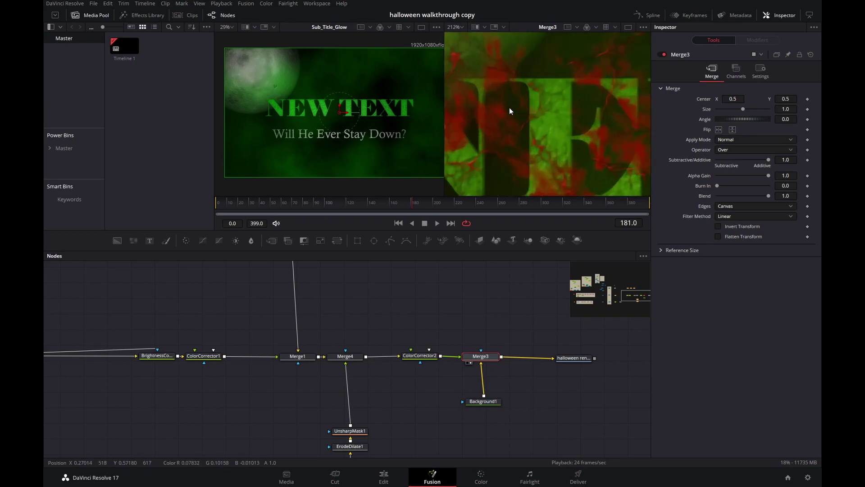
scroll(509, 107, down, 1)
Shift the smoke's ColorCorrector1 master tint to green, with tint about 0.364 and strength 0.9067, and inspect the title.
drag(579, 295, 793, 306)
drag(371, 339, 545, 326)
drag(406, 317, 354, 307)
click(546, 341)
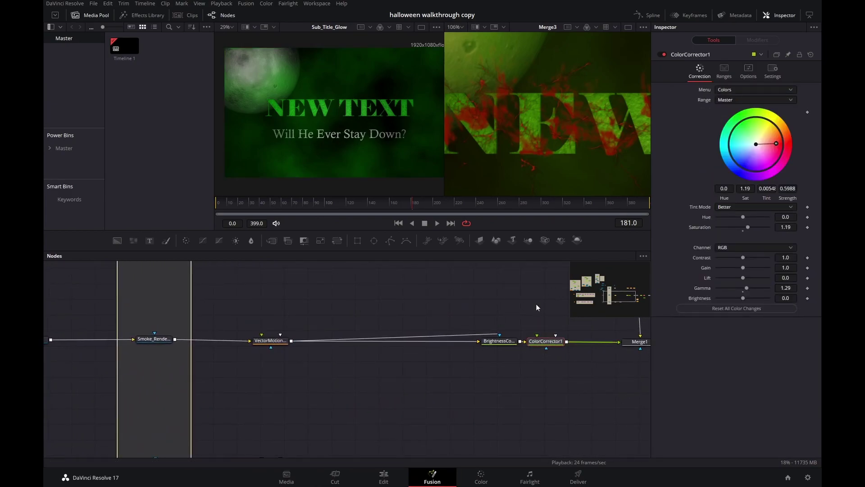
drag(775, 135, 751, 131)
scroll(512, 281, down, 2)
drag(531, 285, 459, 280)
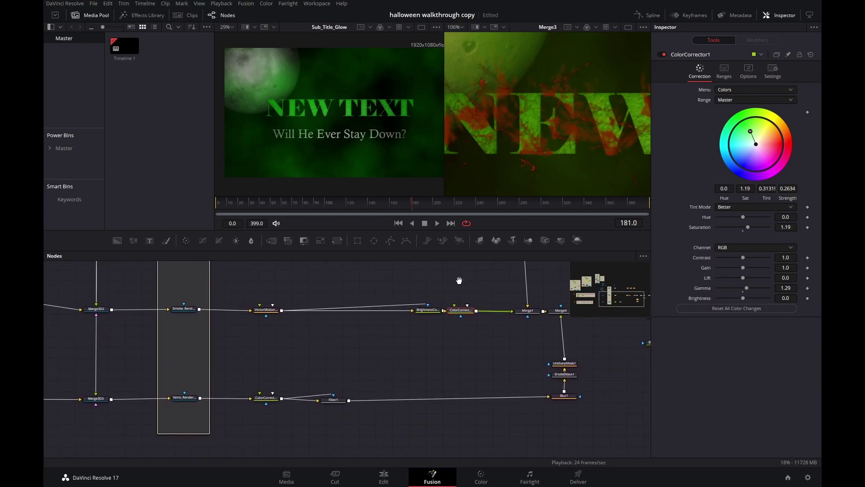
drag(751, 132, 740, 126)
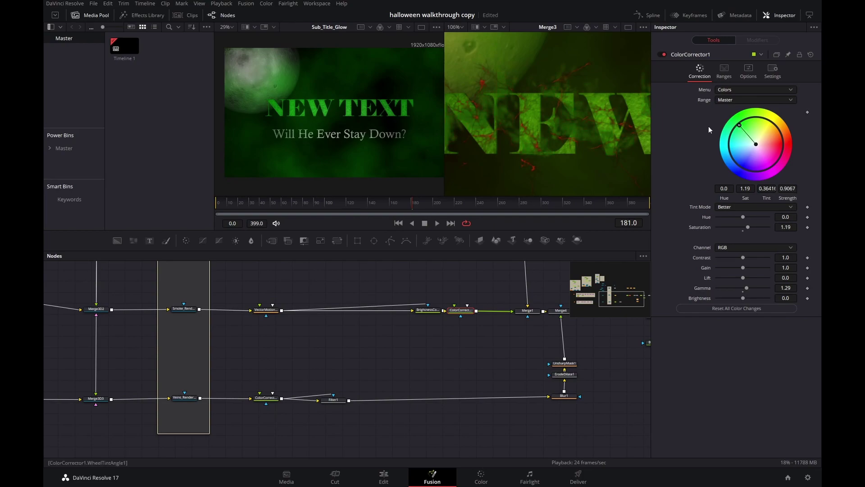
scroll(534, 123, up, 3)
scroll(535, 122, down, 2)
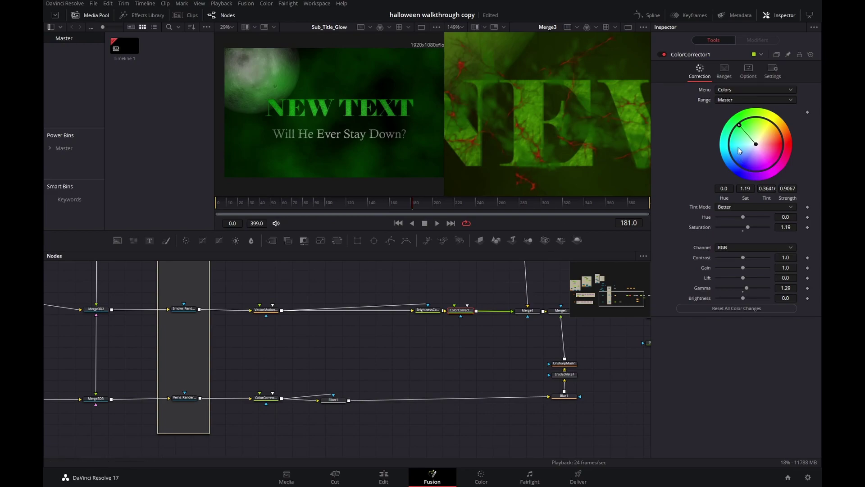
Open pEmitter1 in the Smoke_Particles group and examine its emitter settings and style color controls.
drag(367, 285, 567, 309)
drag(319, 298, 677, 298)
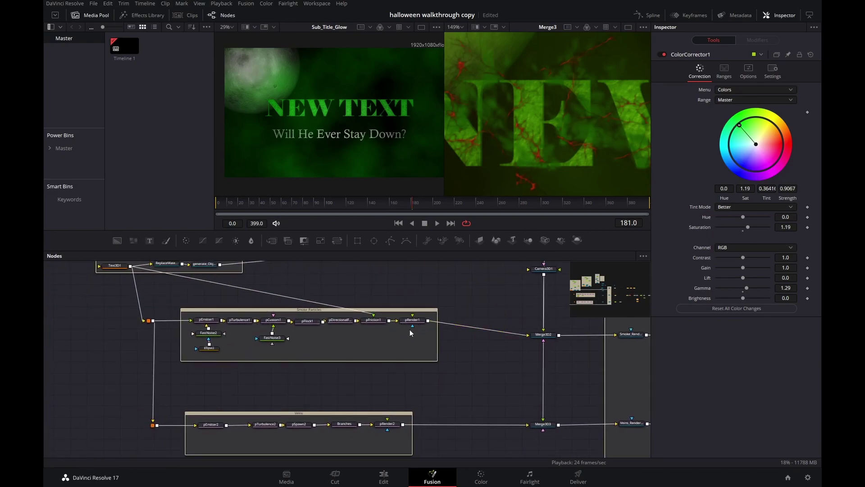
scroll(377, 324, up, 2)
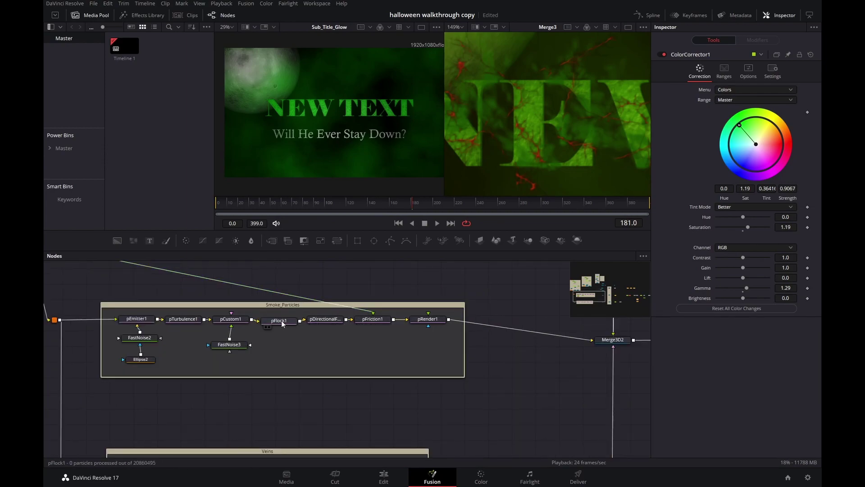
click(145, 321)
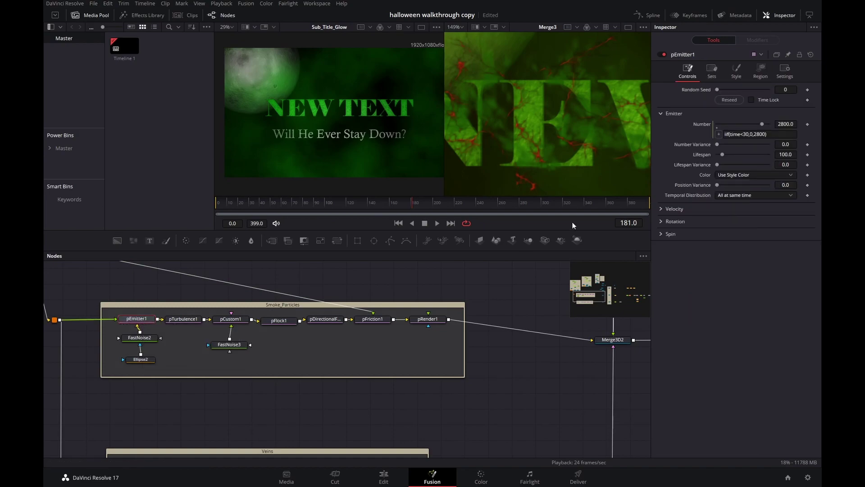
click(737, 70)
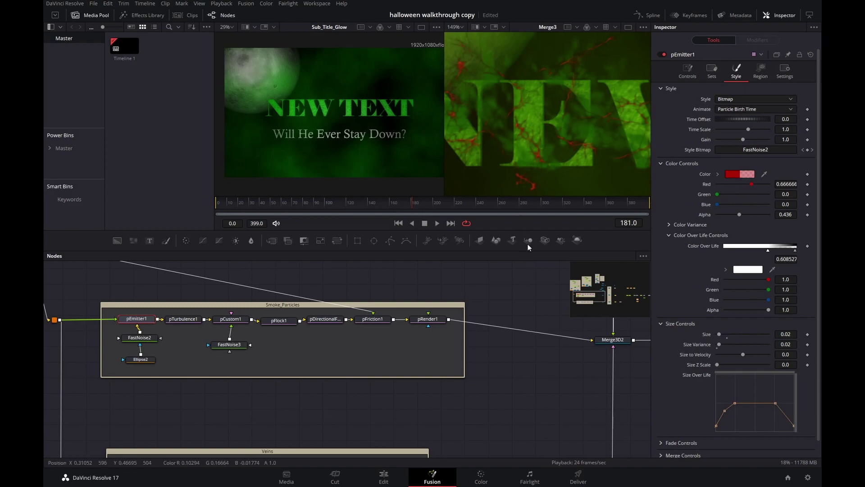
Return to ColorCorrector1 on the smoke branch and review its color correction settings.
drag(534, 300, 361, 283)
scroll(505, 294, right, 12)
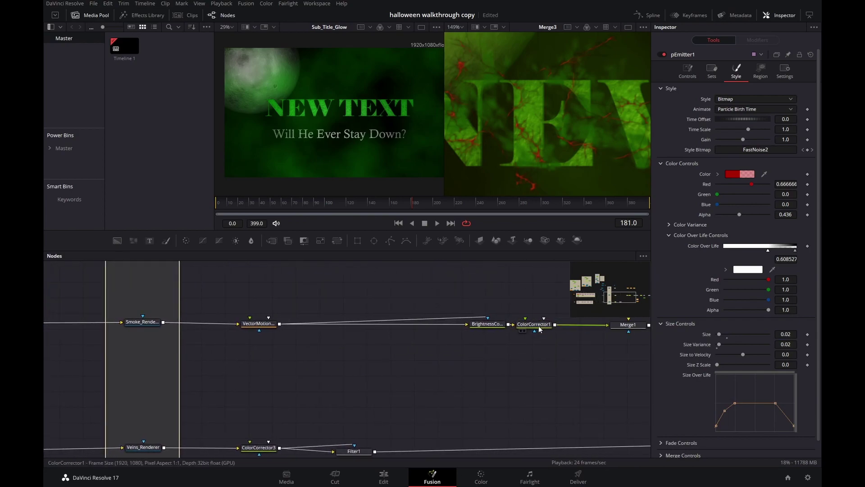
click(536, 323)
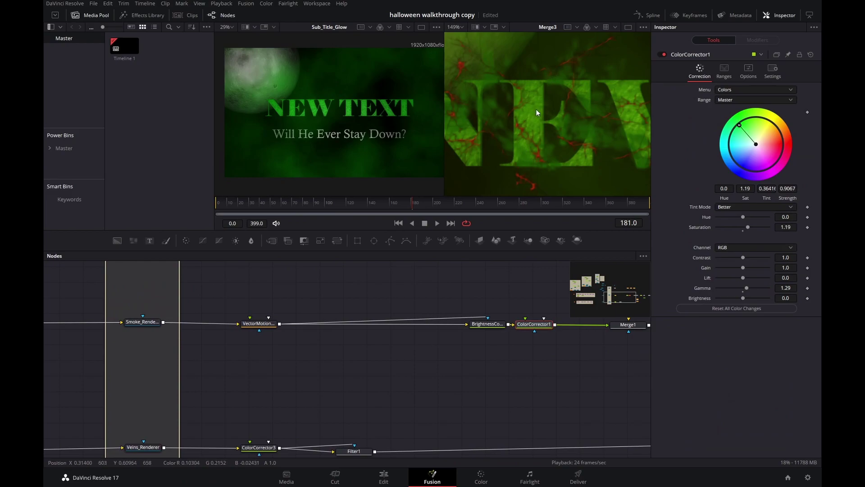
Examine the particle number expression iif(time<30,0,2800) in pEmitter1, and its style color and size controls.
drag(453, 376, 559, 374)
scroll(559, 374, left, 12)
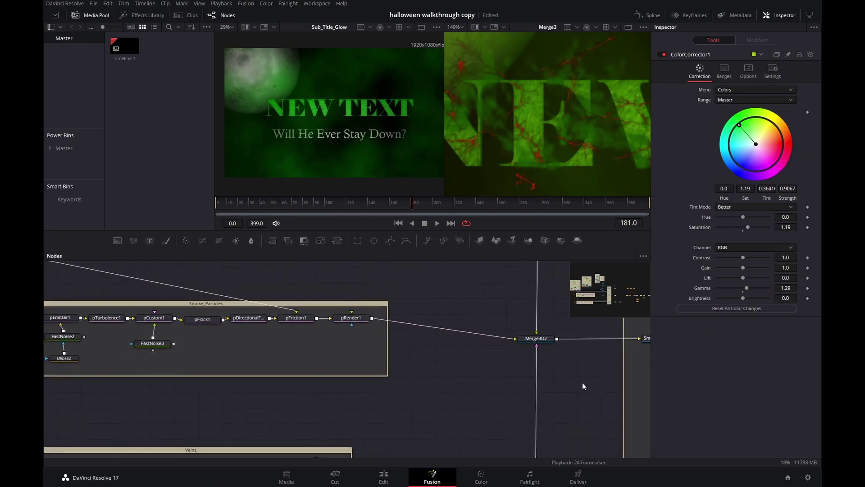
scroll(422, 383, left, 7)
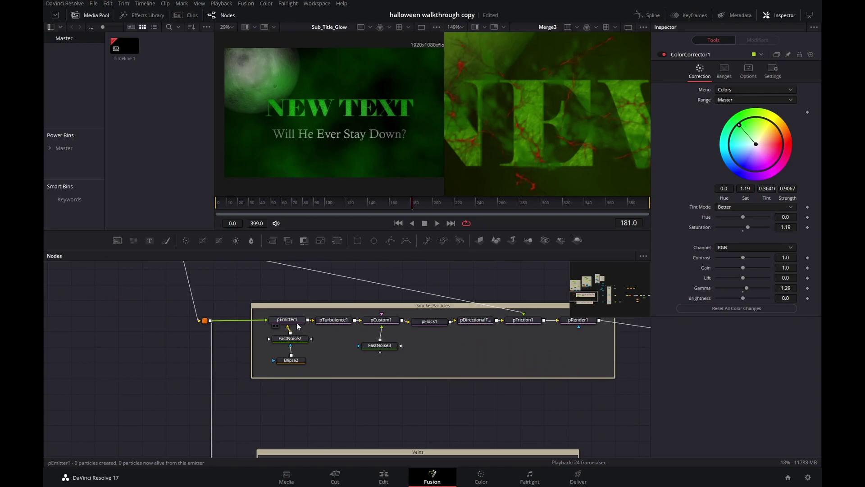
click(287, 319)
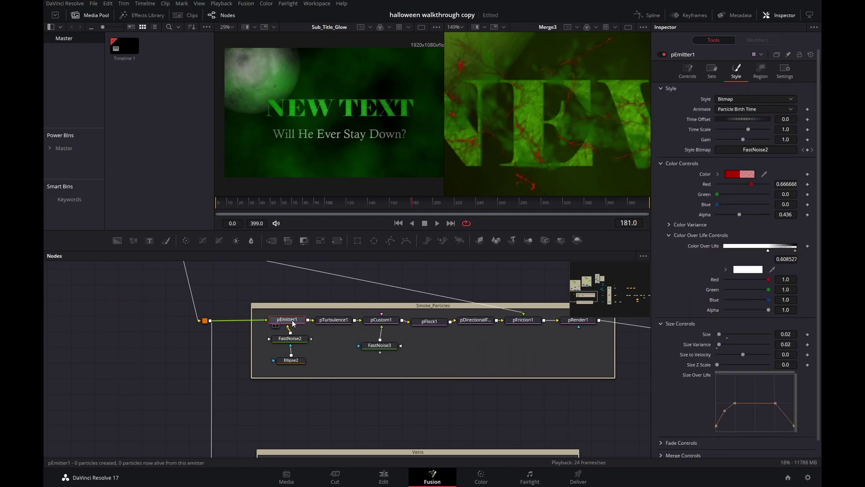
click(692, 70)
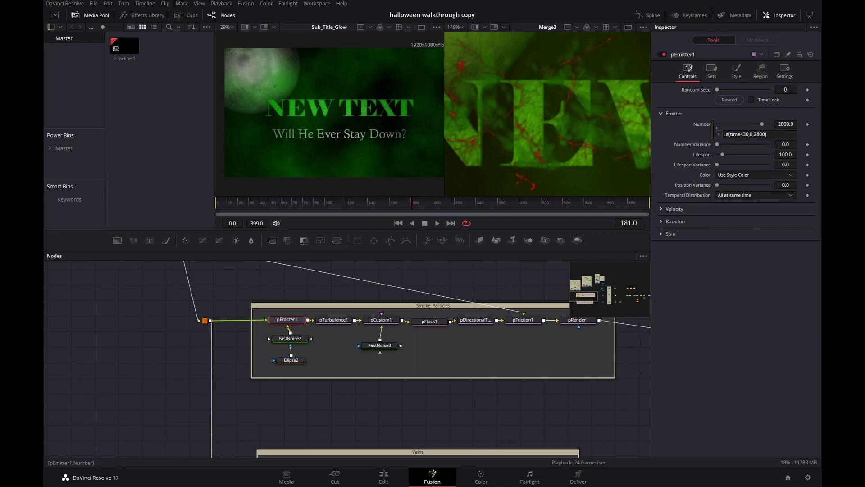
click(744, 134)
key(Return)
click(739, 71)
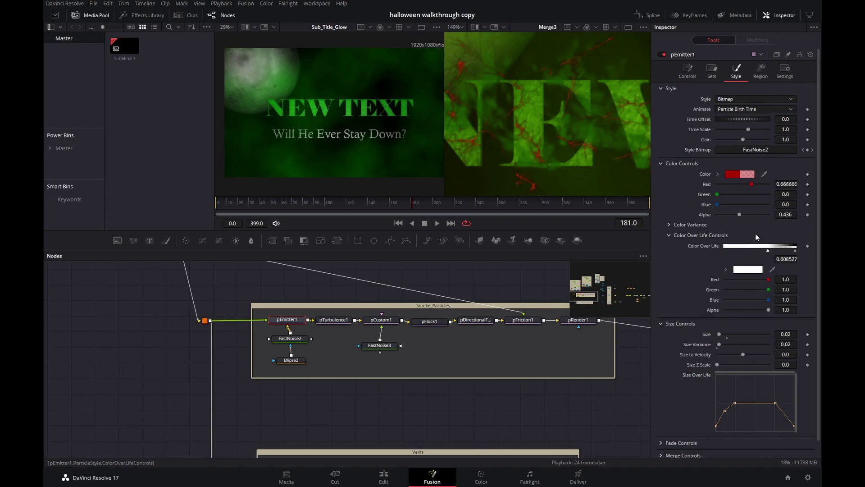
Shift the master tint of ColorCorrector3 on the veins branch to green, with tint 1.3472 and strength 0.8682.
scroll(542, 333, right, 6)
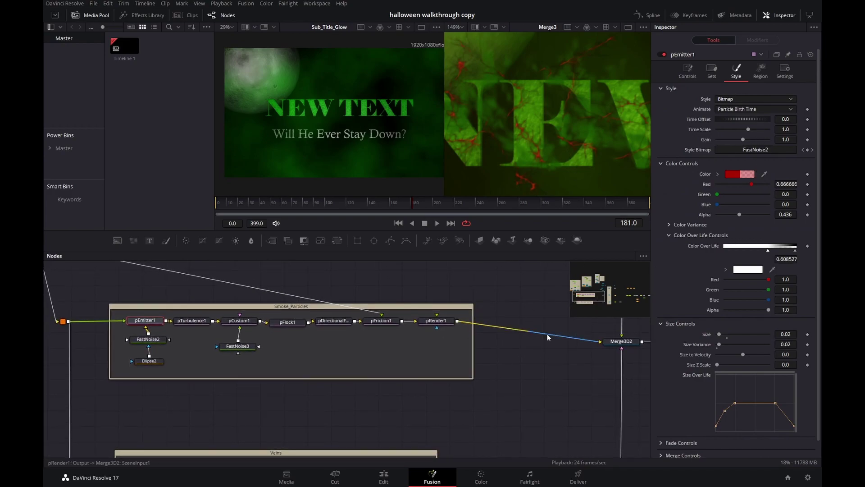
drag(571, 333, 425, 264)
scroll(601, 43, up, 2)
scroll(601, 43, up, 1)
scroll(569, 67, down, 2)
drag(486, 99, 624, 113)
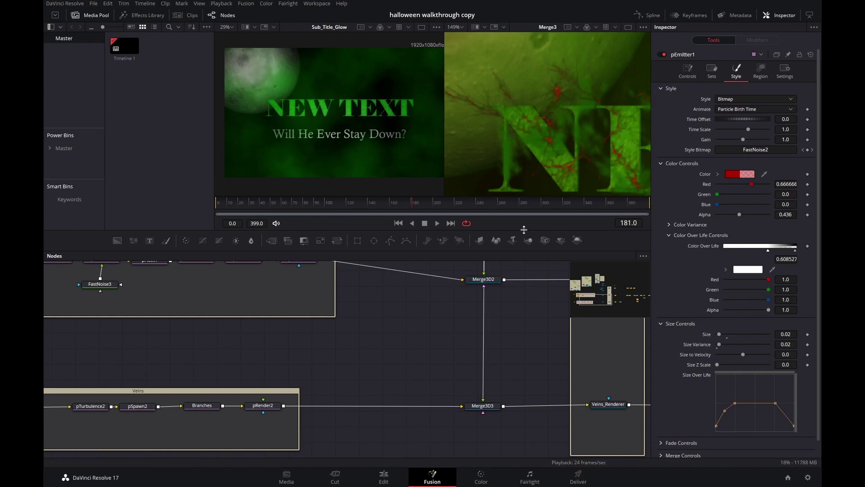
drag(512, 364, 636, 309)
scroll(524, 386, down, 1)
scroll(512, 386, up, 2)
drag(512, 386, 354, 387)
scroll(486, 385, right, 5)
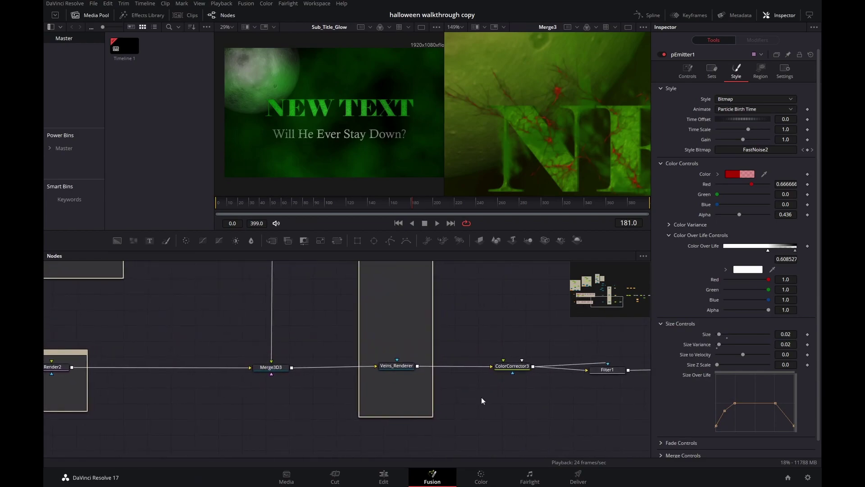
click(516, 366)
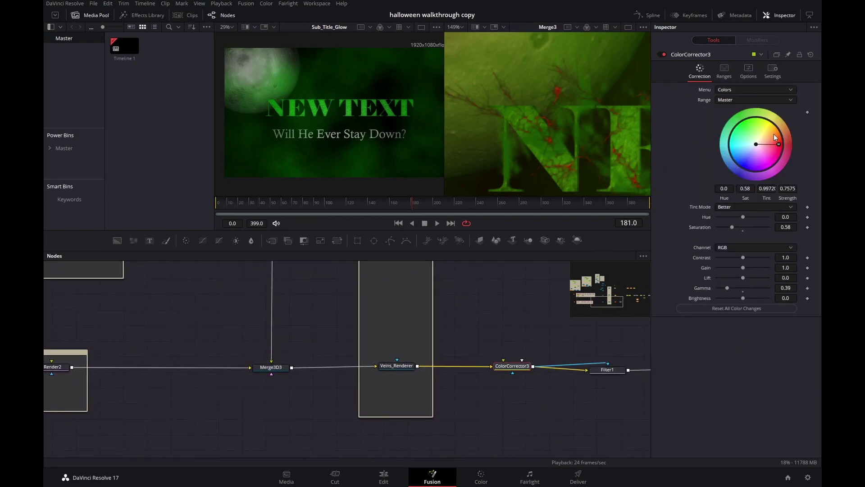
drag(779, 144, 742, 125)
scroll(559, 93, up, 2)
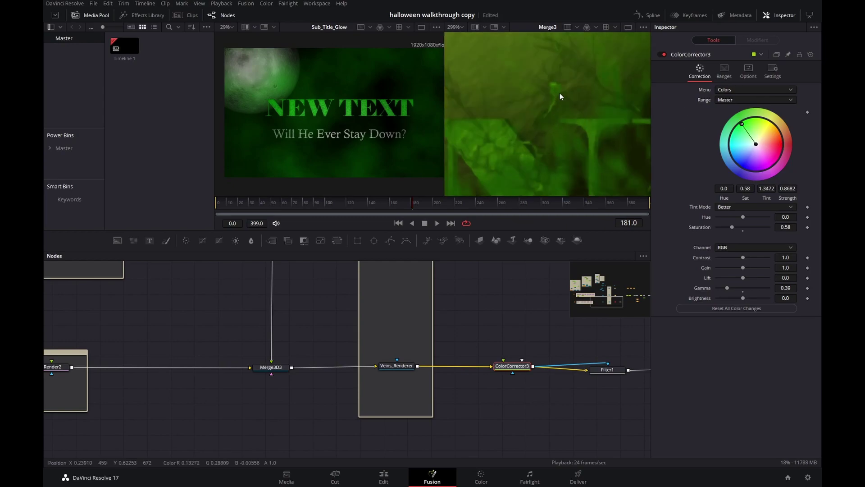
scroll(539, 122, down, 4)
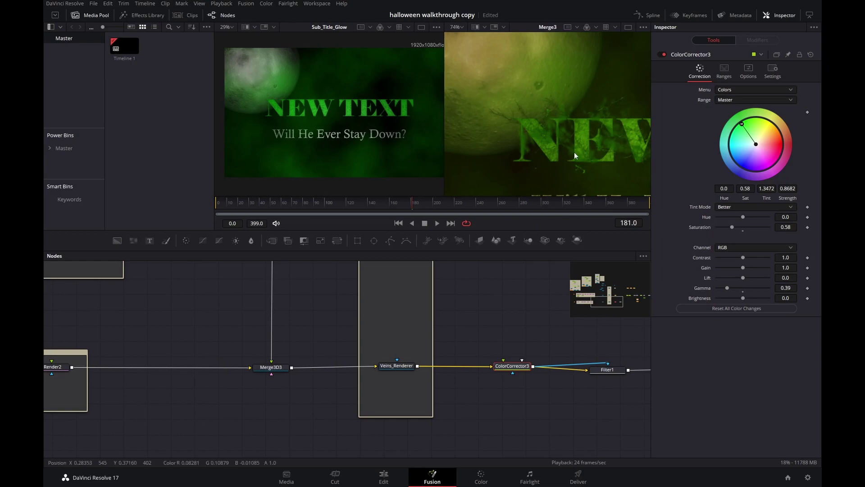
Lower the alpha of the Branches node's style color in the Veins group to about 0.465.
drag(471, 304, 664, 308)
drag(498, 312, 665, 304)
drag(481, 338, 640, 317)
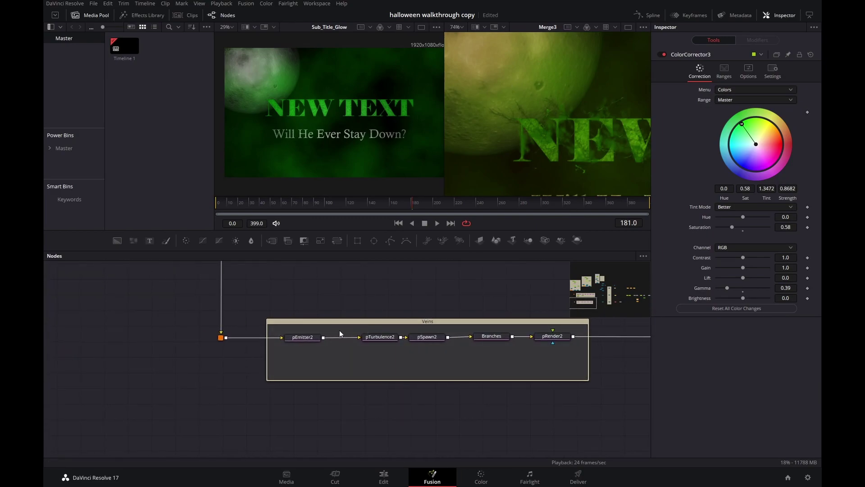
click(304, 336)
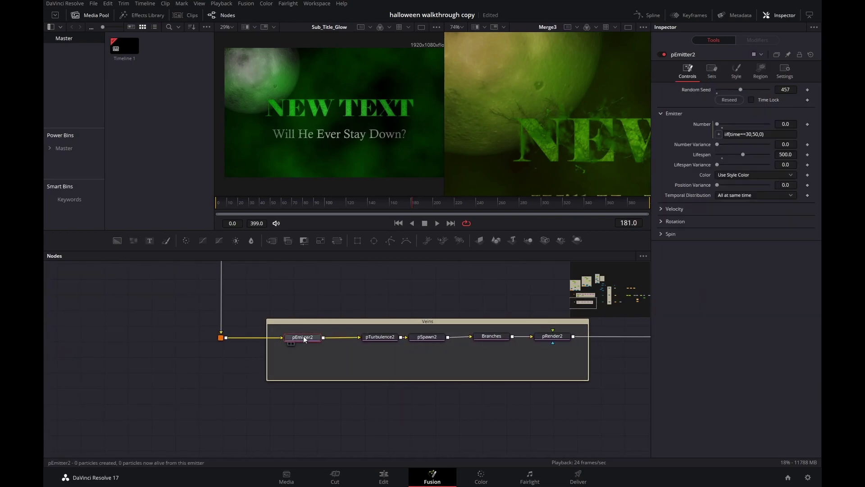
click(500, 337)
drag(492, 337, 489, 338)
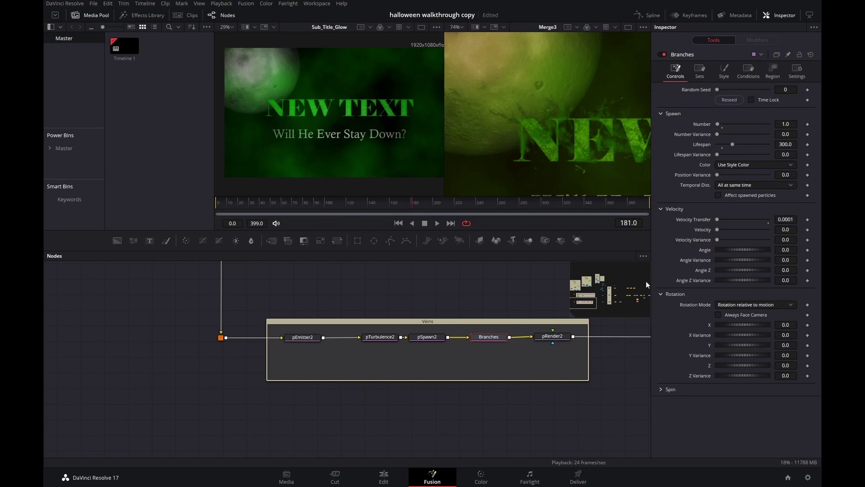
click(724, 71)
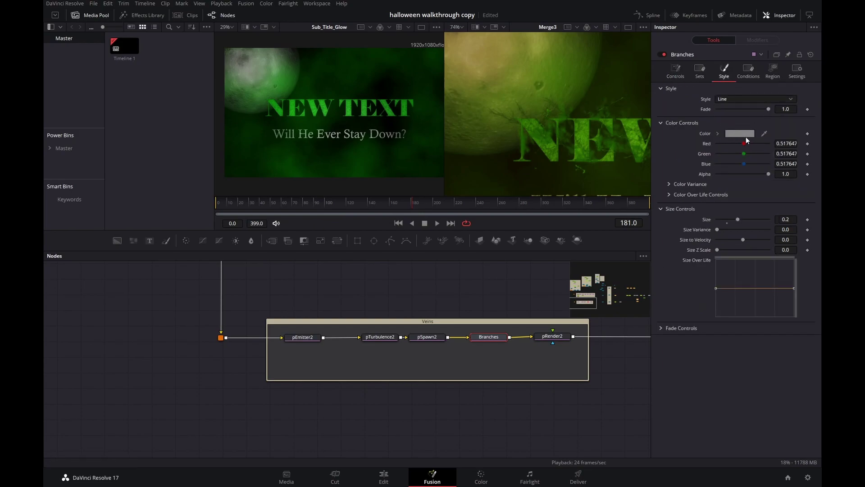
drag(769, 174, 743, 175)
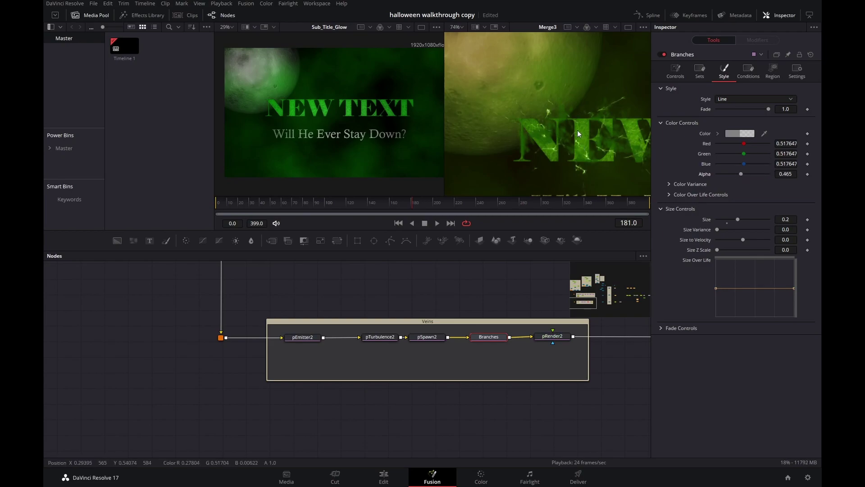
Examine the veins on the title letters in the Merge3 viewer at different magnifications.
scroll(501, 113, up, 5)
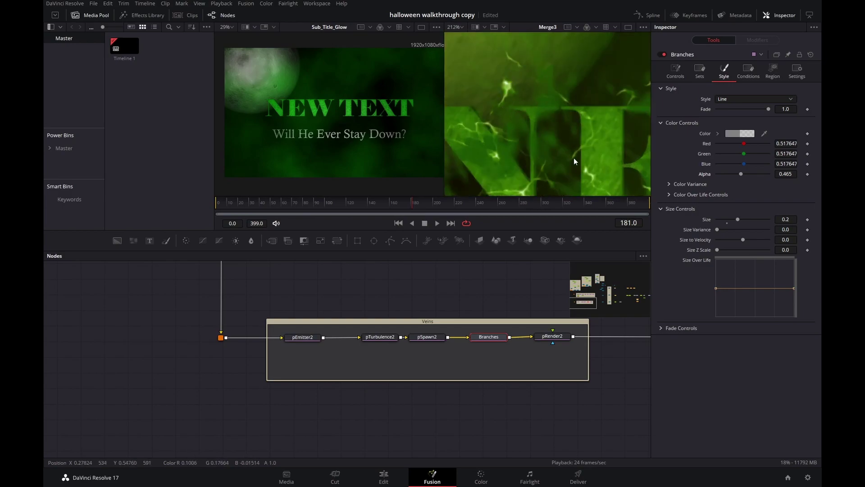
scroll(604, 161, down, 2)
drag(615, 161, 496, 113)
scroll(563, 106, down, 4)
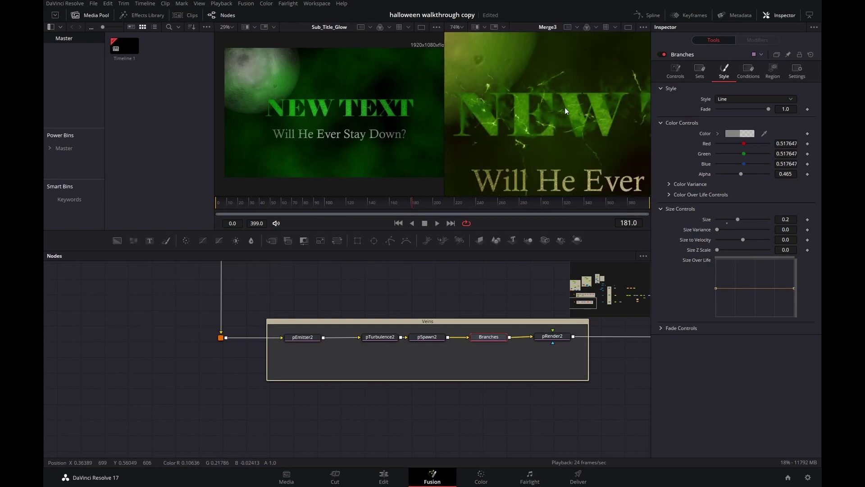
scroll(578, 109, up, 4)
drag(585, 107, 522, 116)
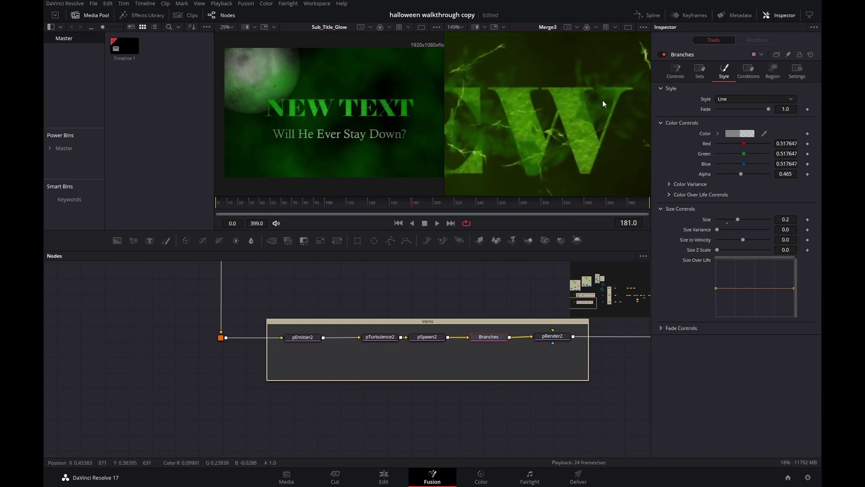
scroll(602, 100, down, 1)
scroll(576, 103, down, 1)
Add a Soft Glow node after UnsharpMask1 on the veins branch.
drag(494, 285, 299, 404)
drag(521, 409, 376, 408)
scroll(428, 319, up, 2)
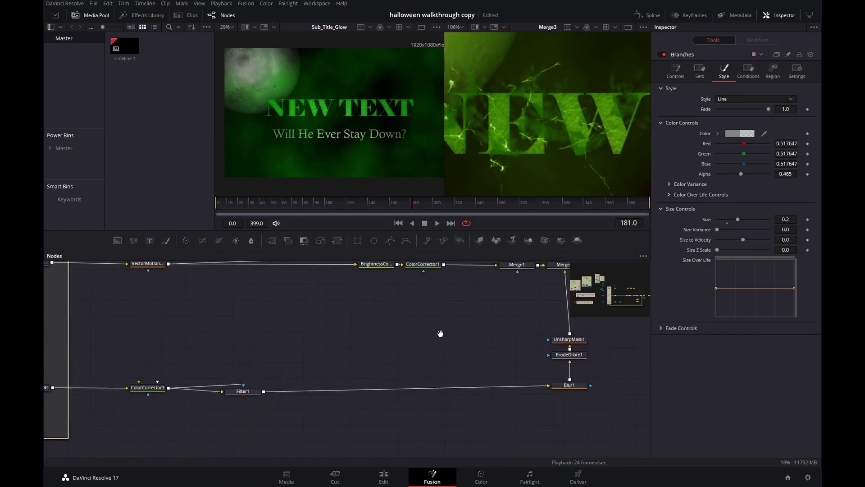
click(568, 342)
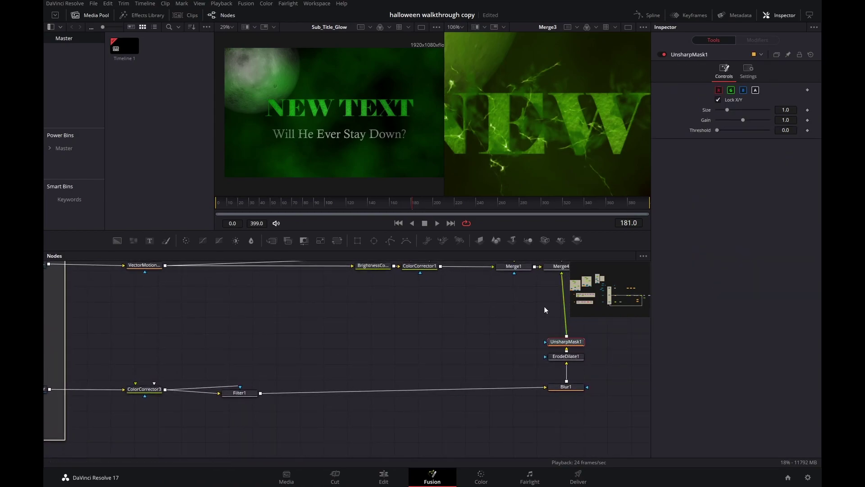
key(shift+space)
text(soft)
key(Return)
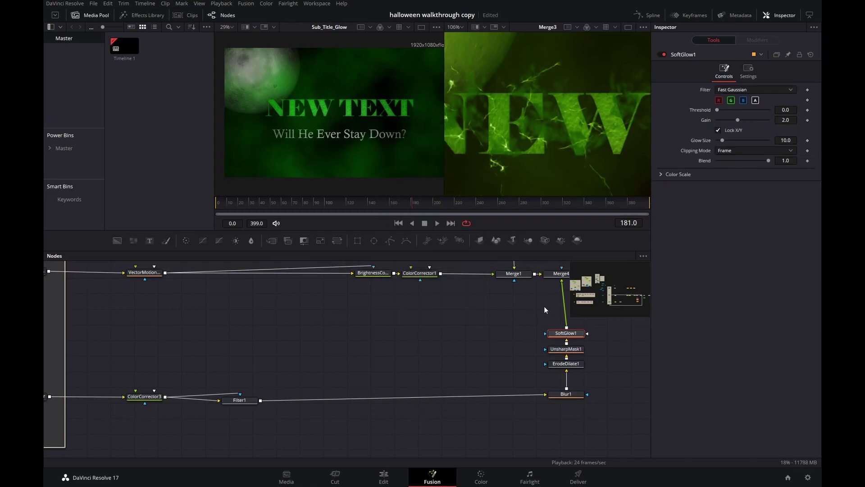
Set the soft glow's threshold to about 0.031 and gain to about 3.583, and inspect the glowing veins.
drag(718, 109, 754, 120)
drag(501, 125, 560, 119)
scroll(512, 110, down, 3)
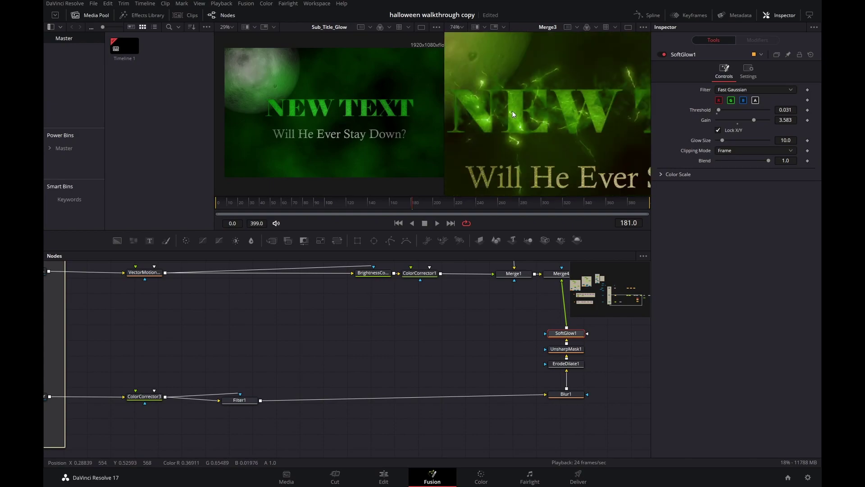
scroll(512, 112, up, 5)
scroll(510, 105, down, 2)
drag(510, 105, 571, 104)
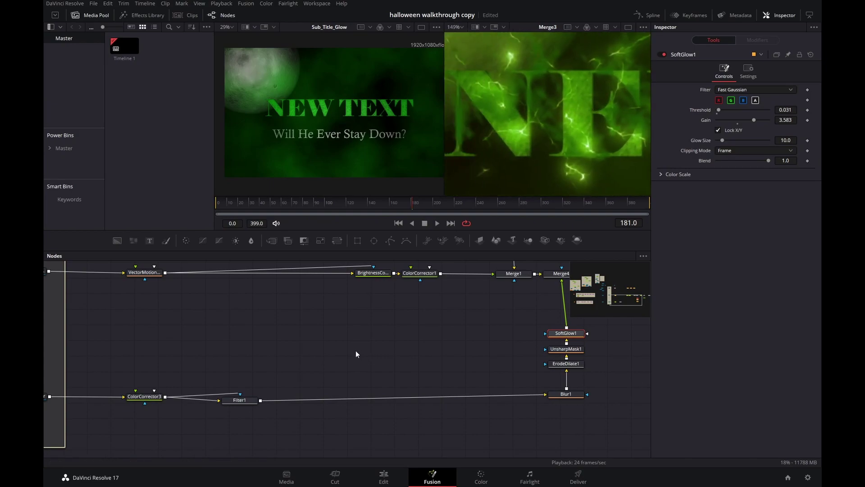
Toggle Filter1 on the veins branch off and on twice to compare its Emboss Over effect.
click(239, 399)
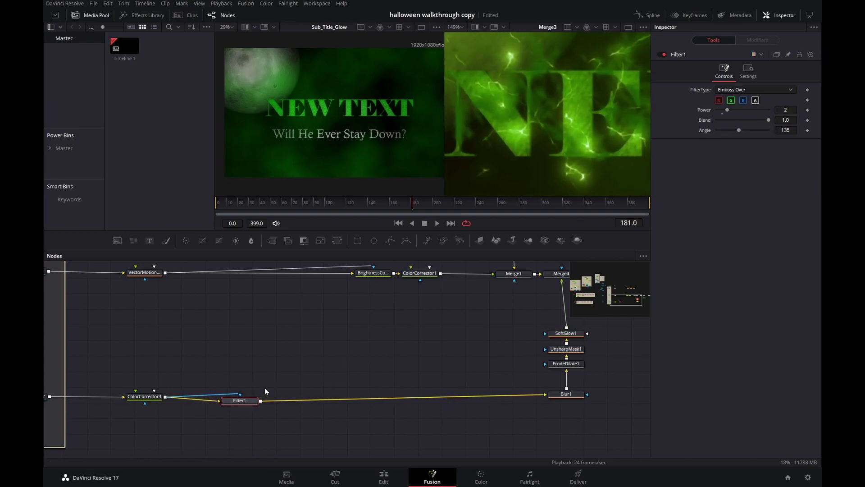
key(ctrl+p)
key(ctrl+p)
key(ctrl+p)
key(ctrl+p)
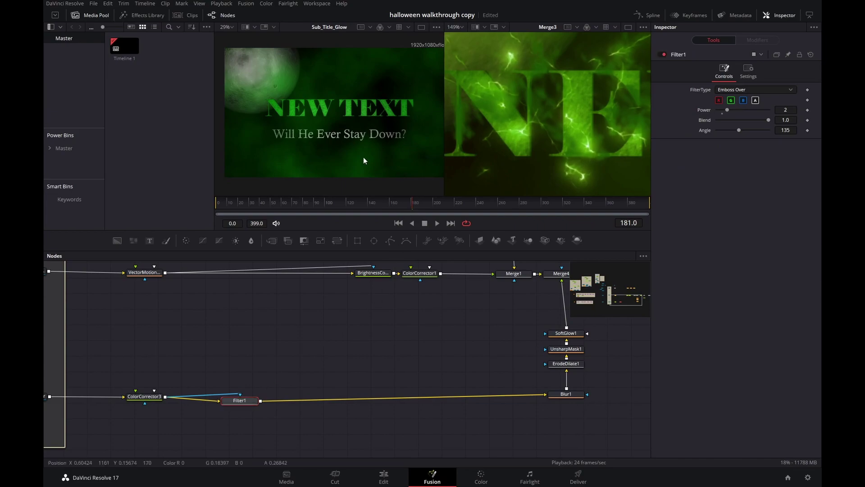
Inspect the glowing green veins across the whole title and close up on its letters.
scroll(522, 159, down, 5)
drag(522, 158, 399, 119)
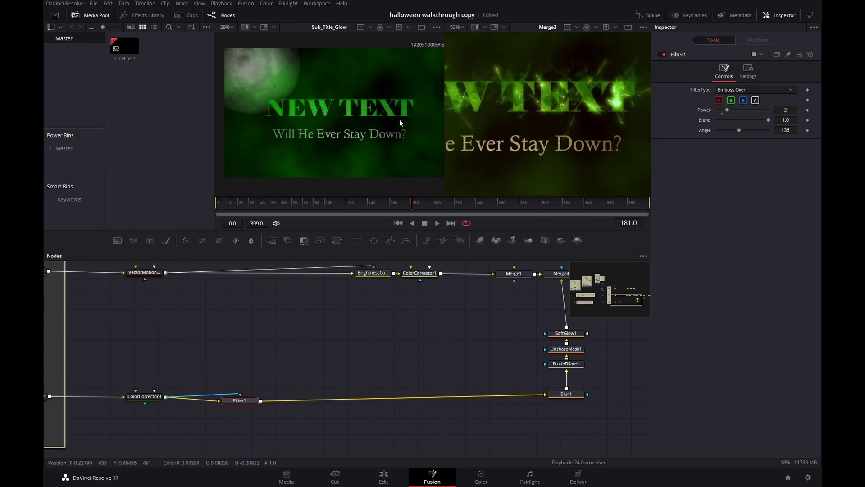
scroll(529, 113, down, 3)
scroll(491, 101, up, 3)
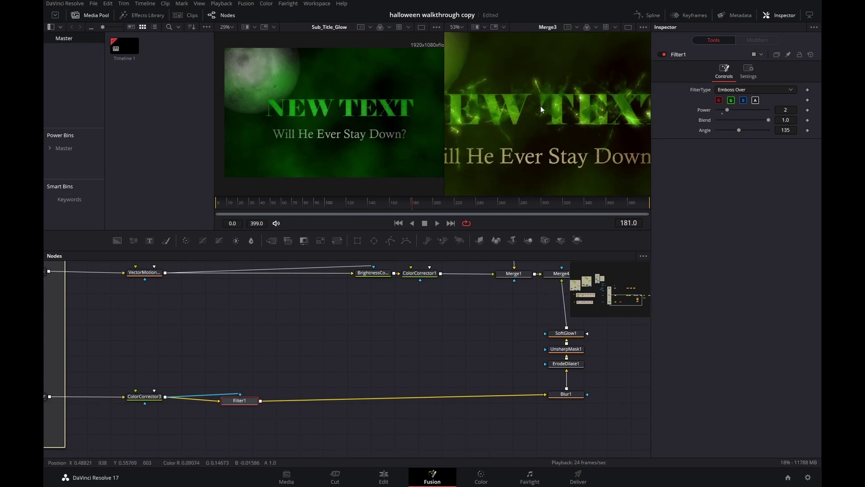
scroll(539, 106, up, 5)
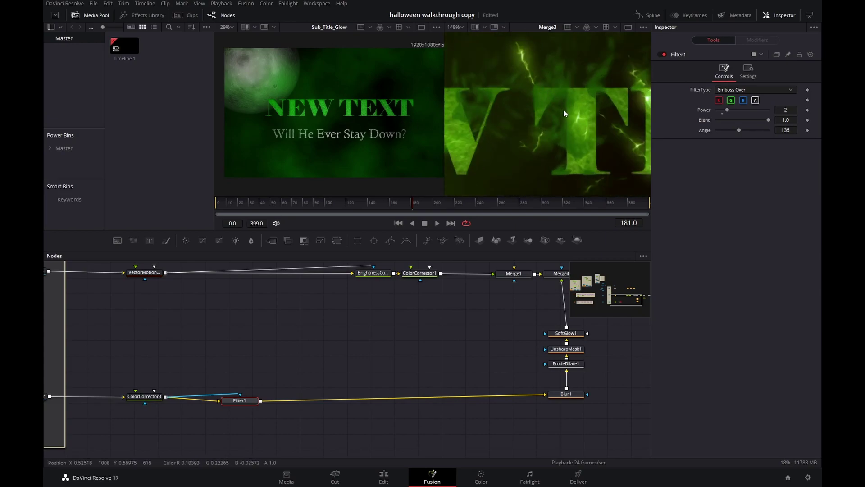
scroll(531, 112, down, 2)
drag(531, 111, 631, 114)
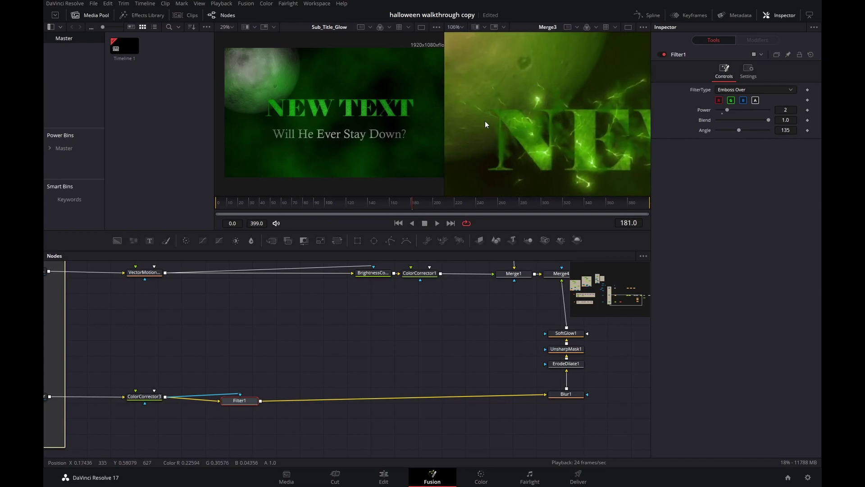
scroll(497, 120, up, 5)
Set the random seed of pEmitter2 in the Veins group to 709 and inspect the vein pattern on the title.
drag(373, 379, 724, 384)
drag(315, 388, 626, 381)
drag(433, 364, 662, 369)
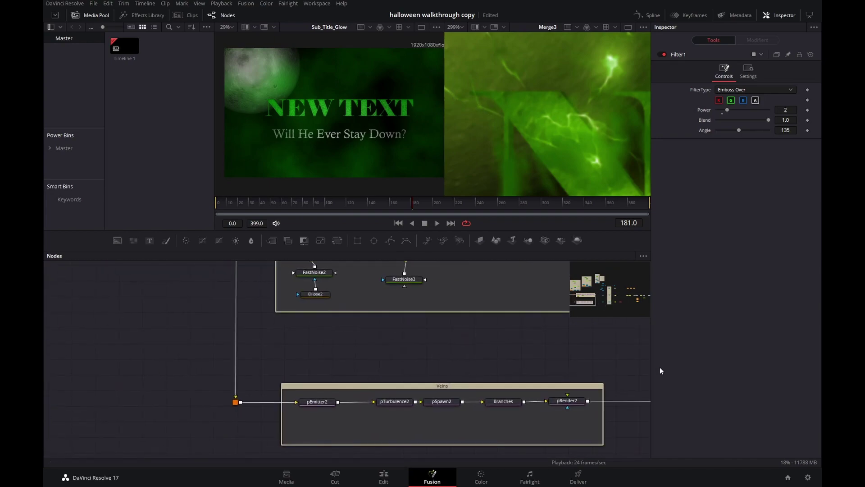
click(317, 401)
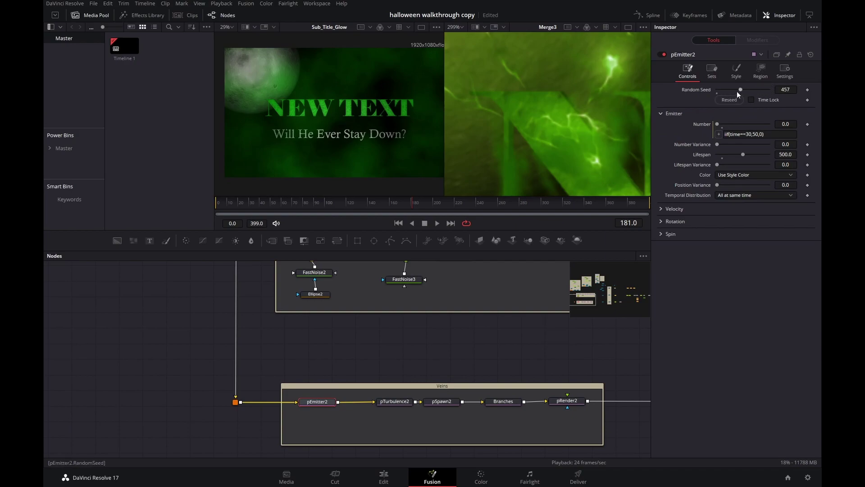
drag(742, 89, 753, 90)
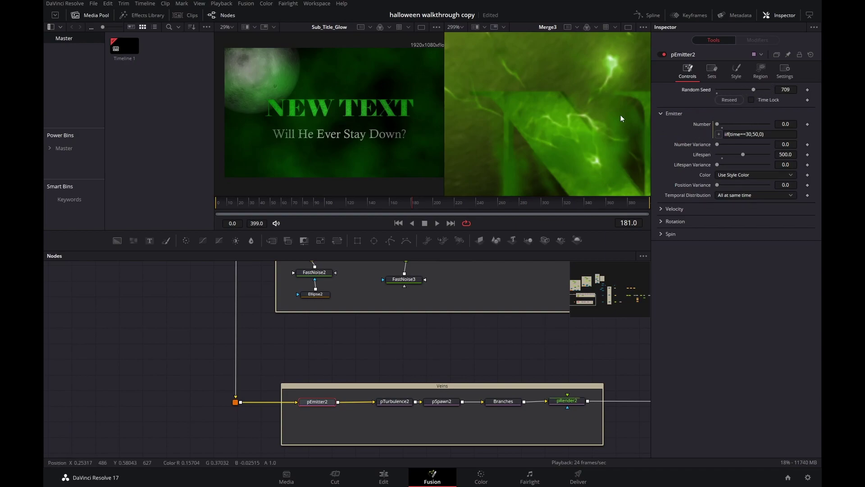
scroll(572, 108, down, 5)
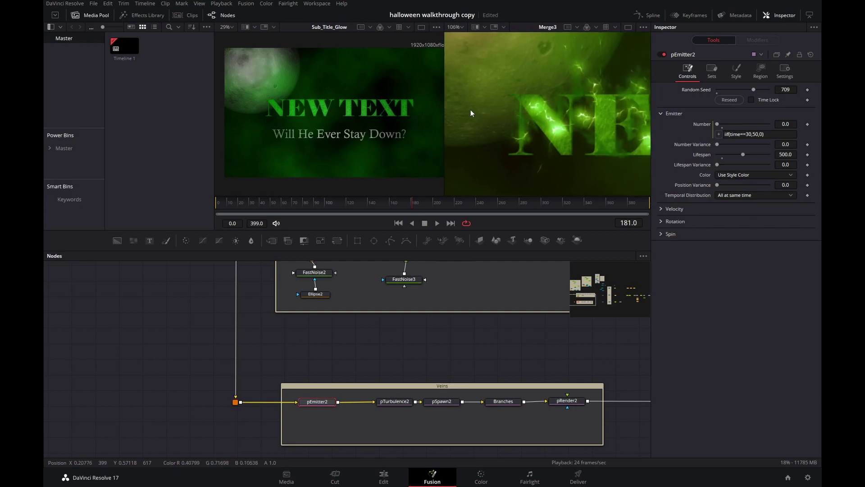
drag(488, 110, 440, 110)
drag(575, 95, 430, 145)
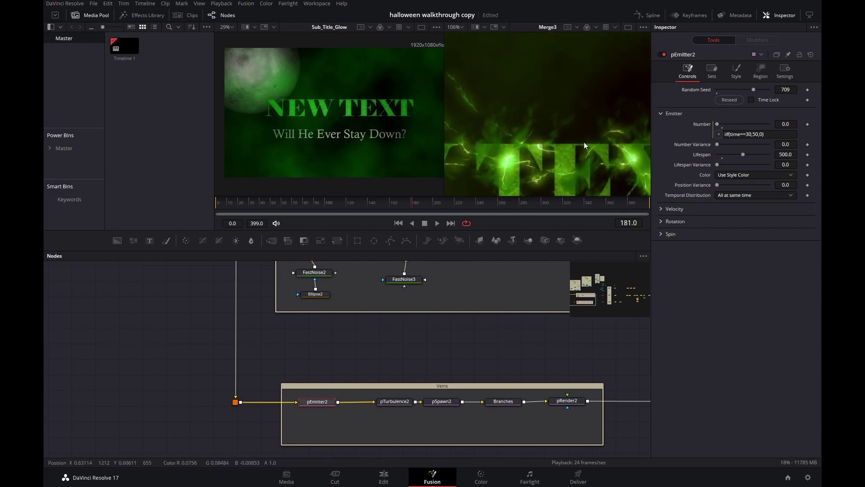
Set pEmitter2's random seed back to 457 and inspect the vein pattern across the title.
drag(752, 90, 740, 89)
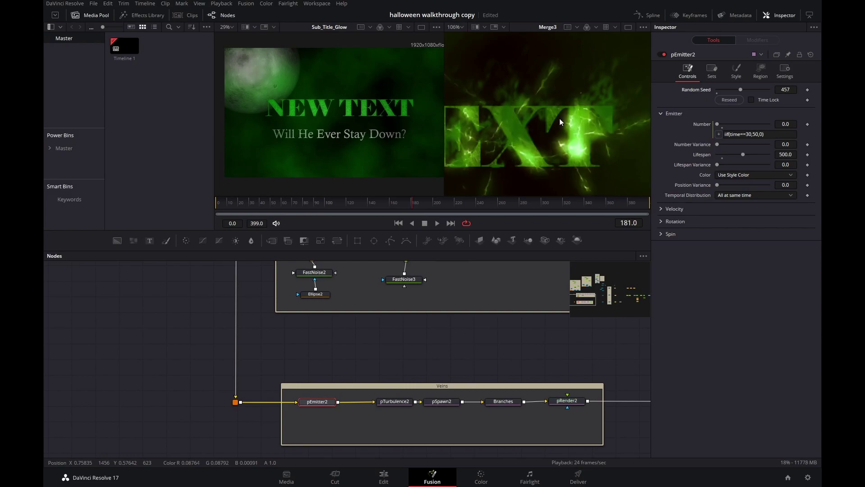
scroll(523, 114, down, 3)
scroll(539, 110, up, 4)
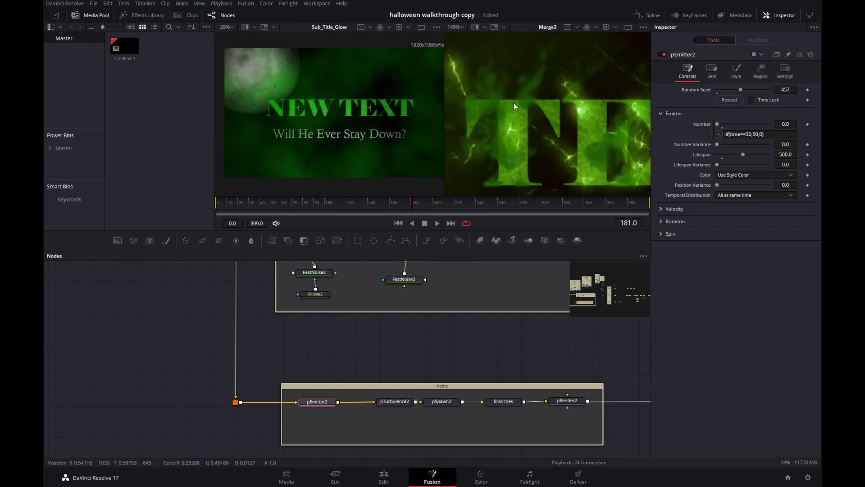
drag(723, 119, 569, 96)
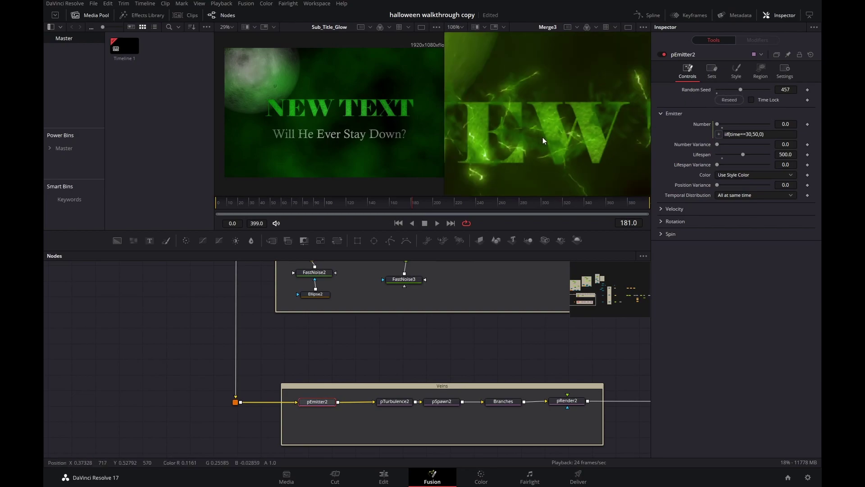
scroll(543, 137, down, 4)
scroll(565, 134, up, 3)
drag(565, 134, 391, 99)
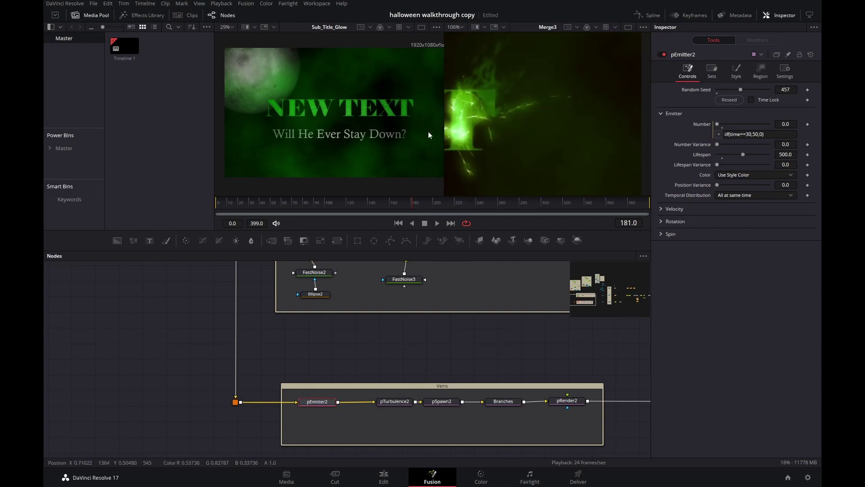
drag(595, 356, 390, 357)
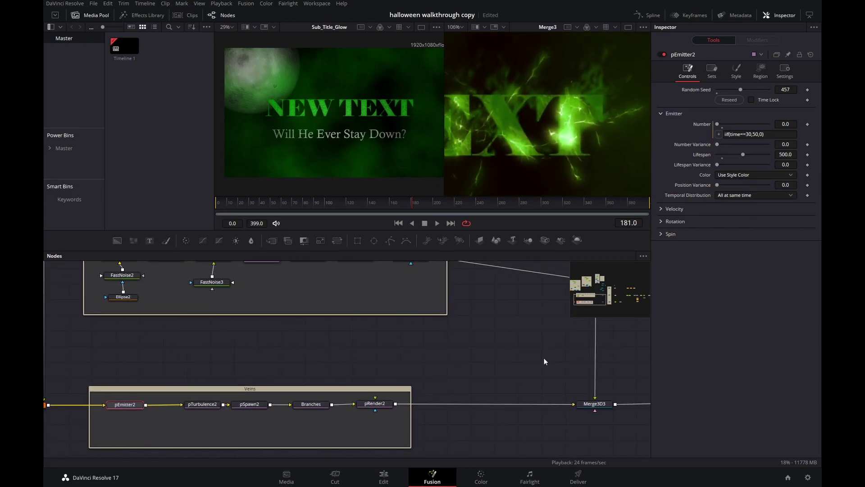
drag(544, 358, 378, 347)
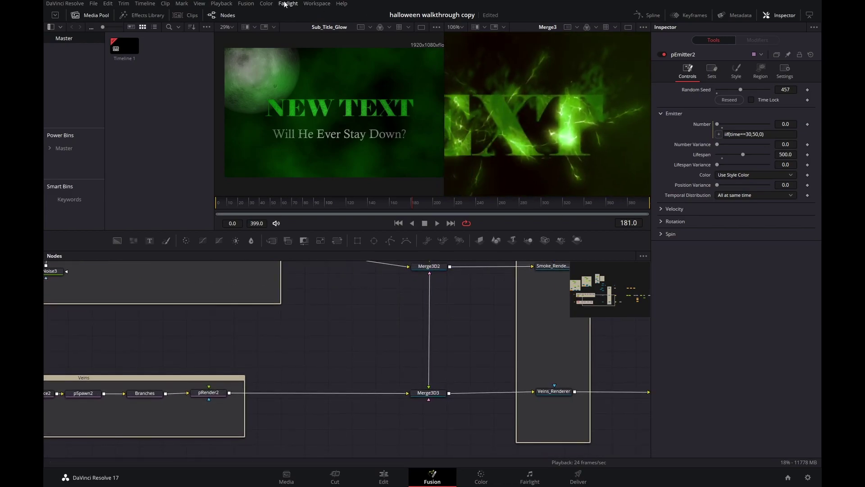
click(246, 4)
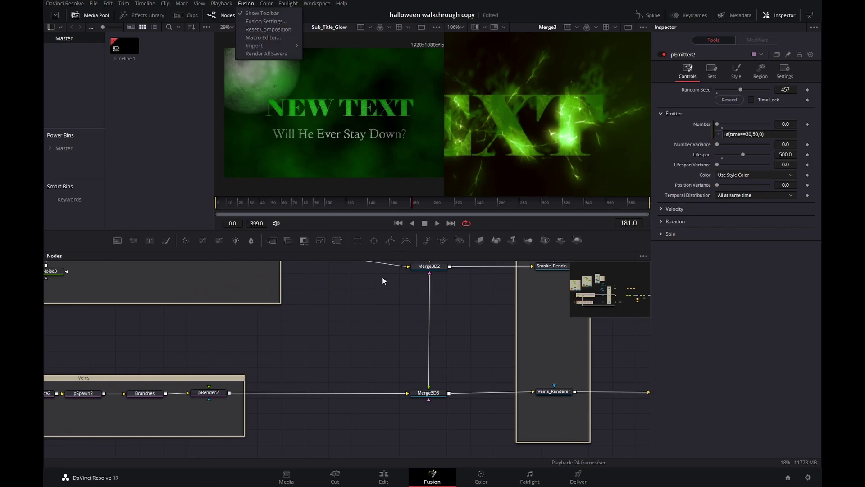
click(363, 301)
drag(416, 301, 605, 303)
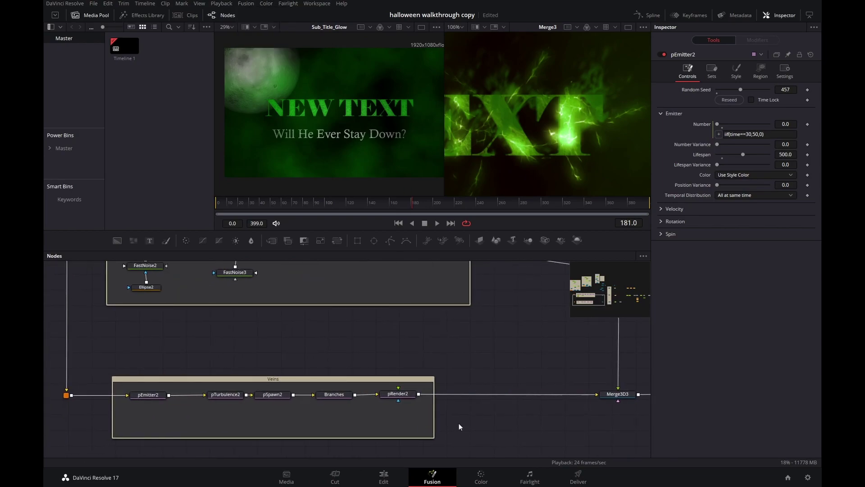
Switch to the Edit page to view the Fusion Composition clip in the timeline.
click(384, 476)
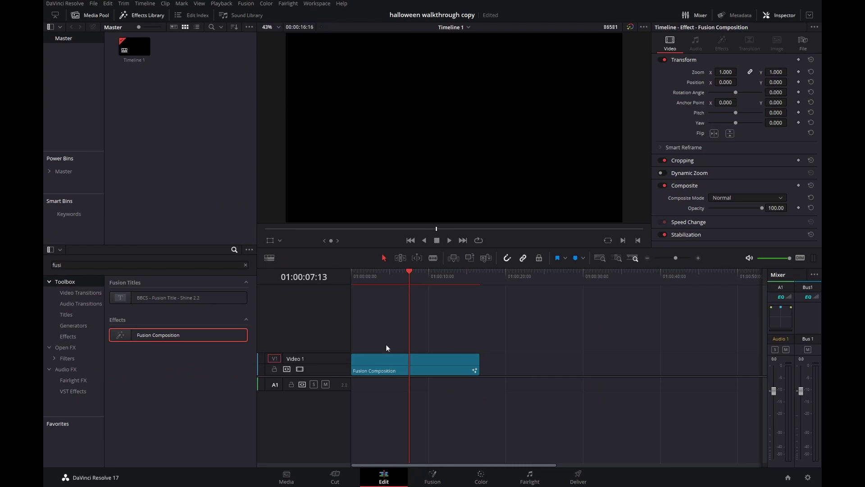